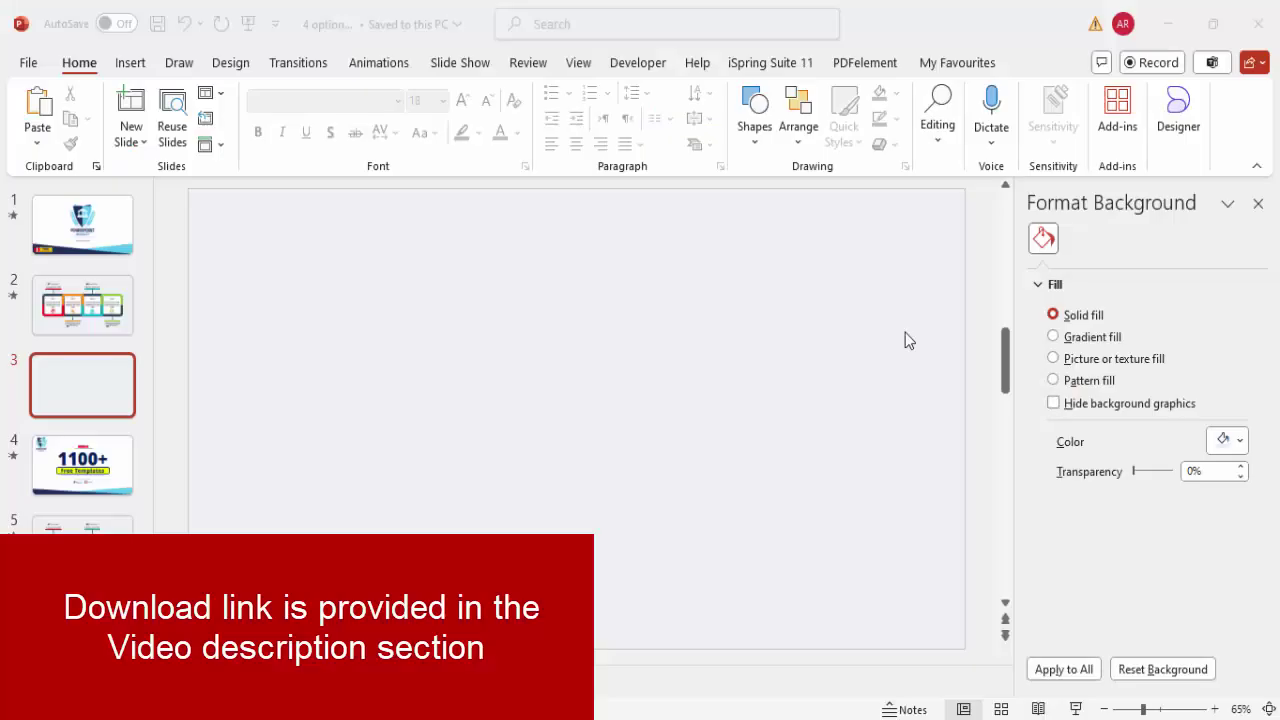
# Step: Turn on the slide guides and place a rounded rectangle on the slide
pyautogui.click(580, 63)
pyautogui.click(404, 145)
pyautogui.click(128, 63)
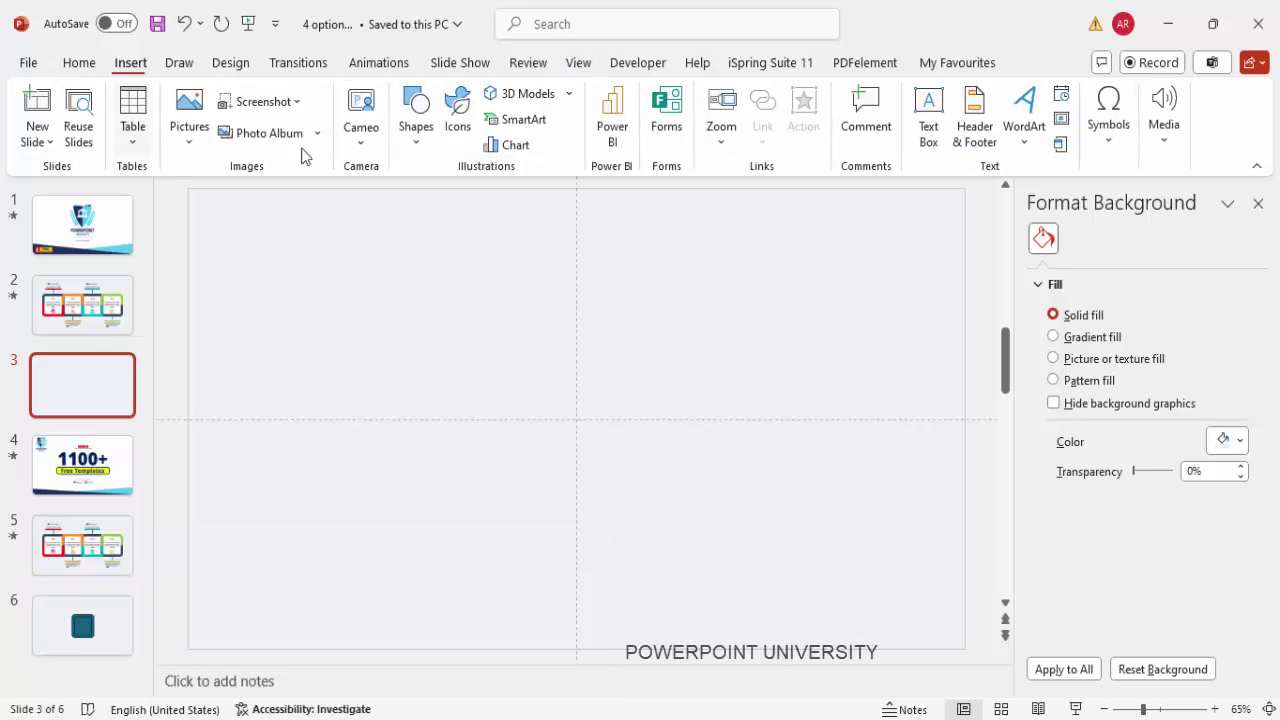
pyautogui.click(415, 135)
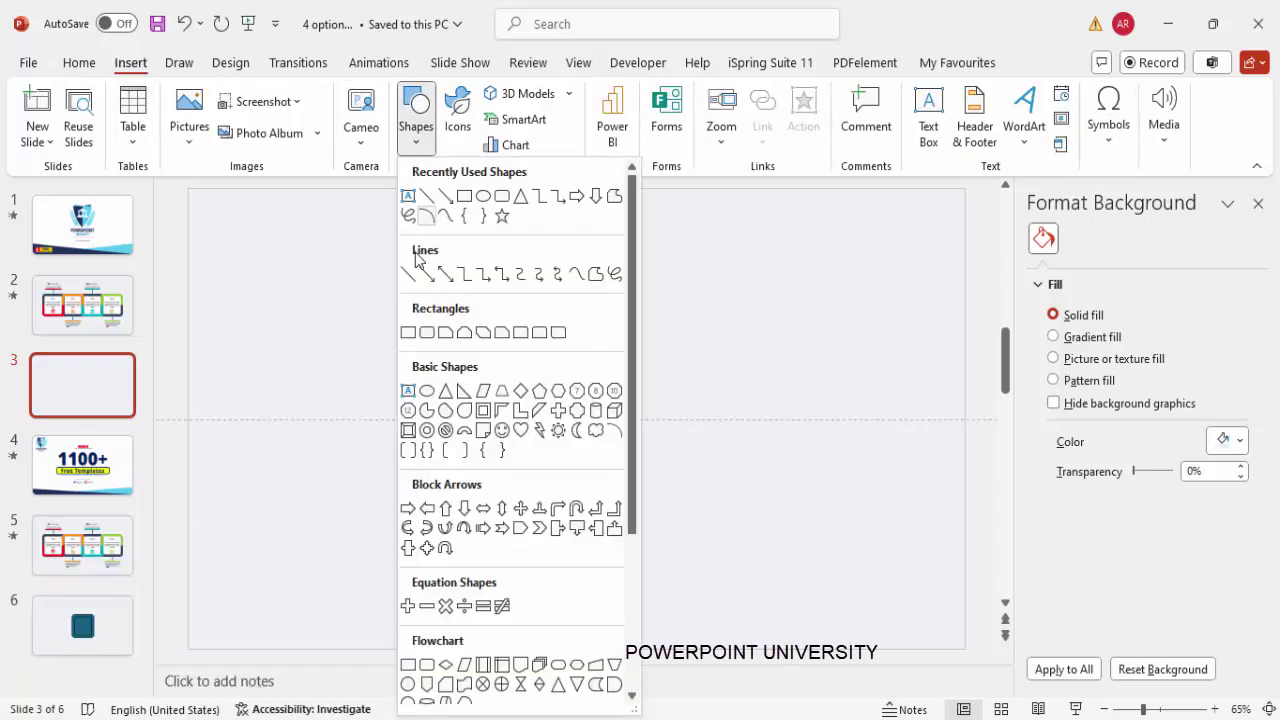
pyautogui.click(428, 333)
pyautogui.click(530, 367)
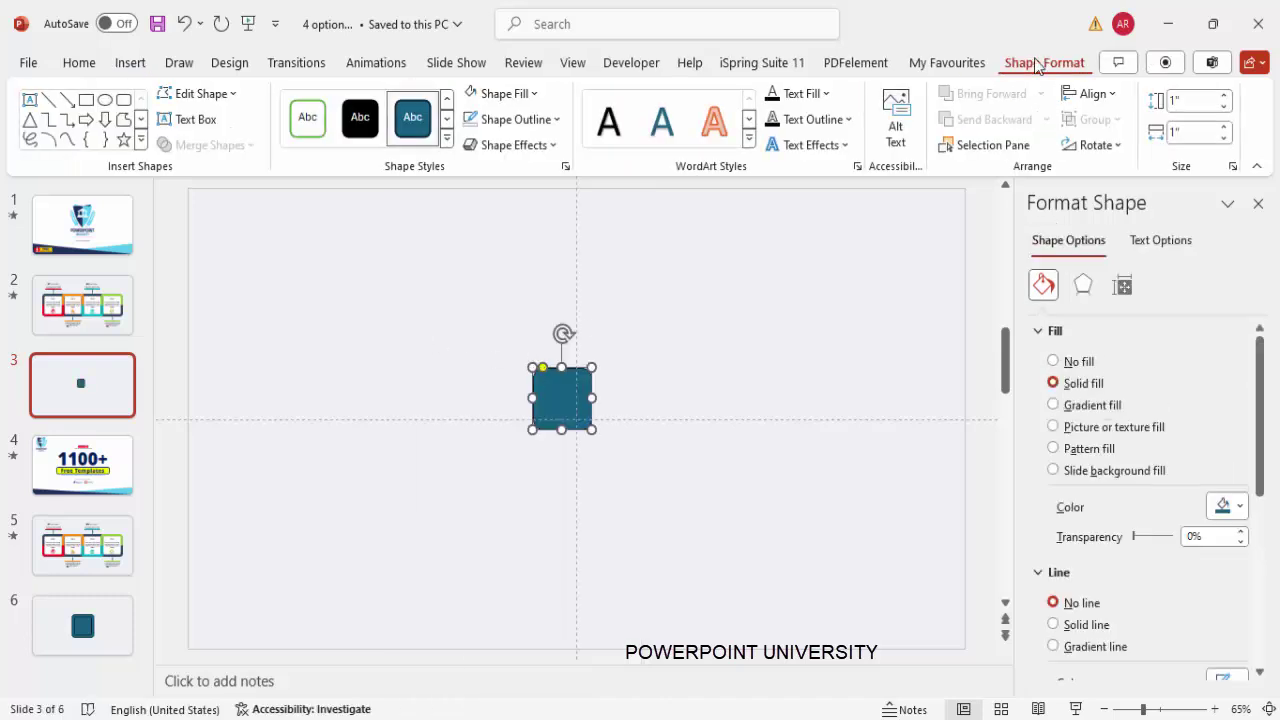
# Step: Size the rounded square to 3 × 3 inches
pyautogui.click(1197, 104)
pyautogui.write('3')
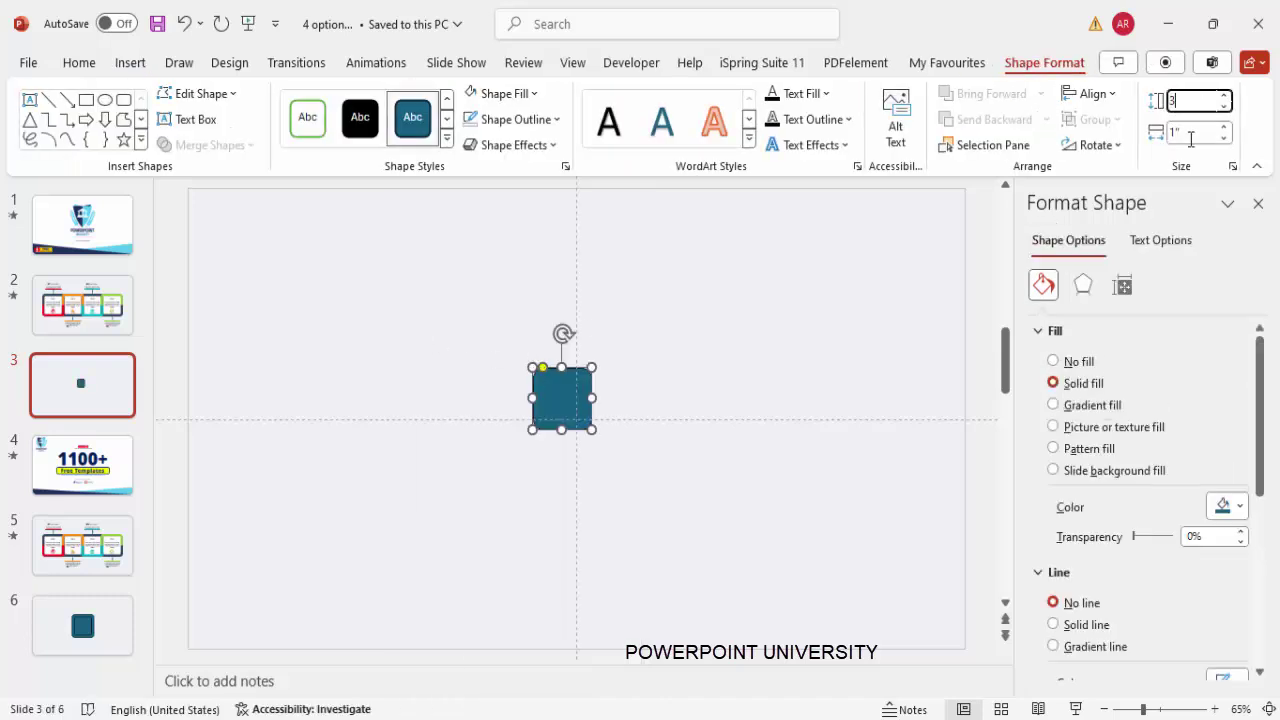
pyautogui.press('Return')
pyautogui.click(1195, 132)
pyautogui.write('3')
pyautogui.press('Return')
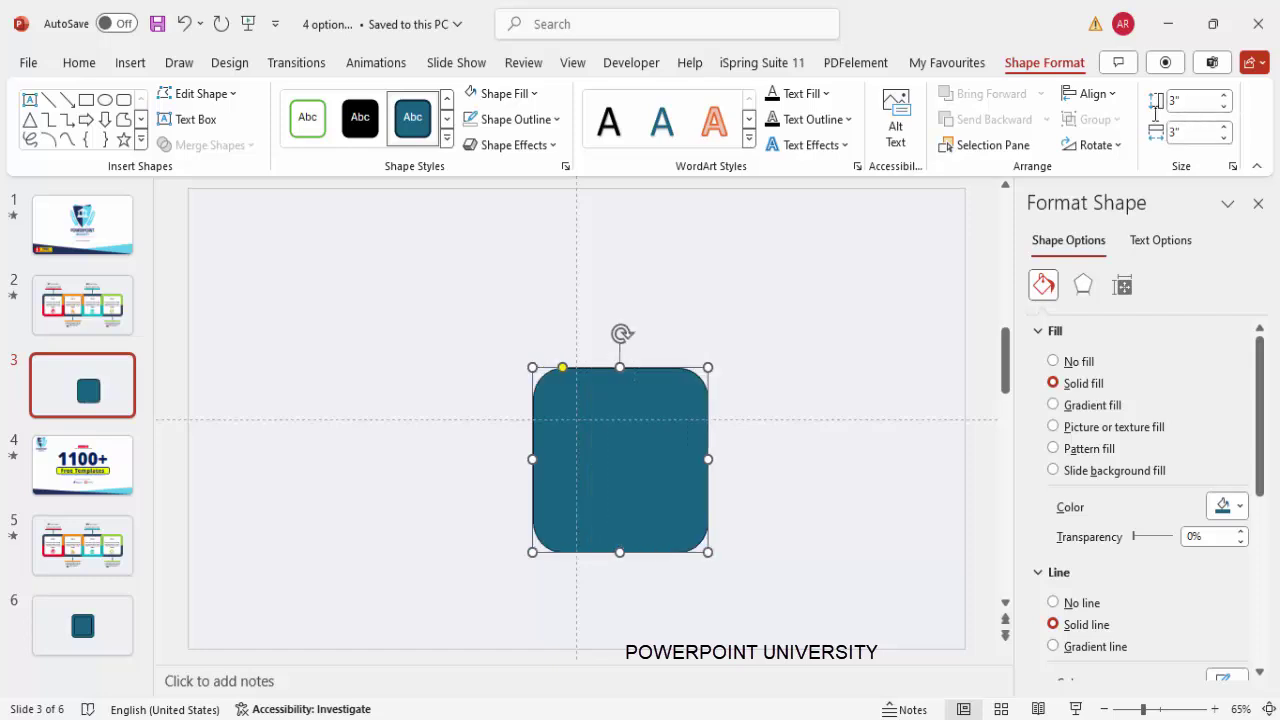
# Step: Remove the square's outline, centre it on the slide and reduce its corner rounding
pyautogui.click(512, 119)
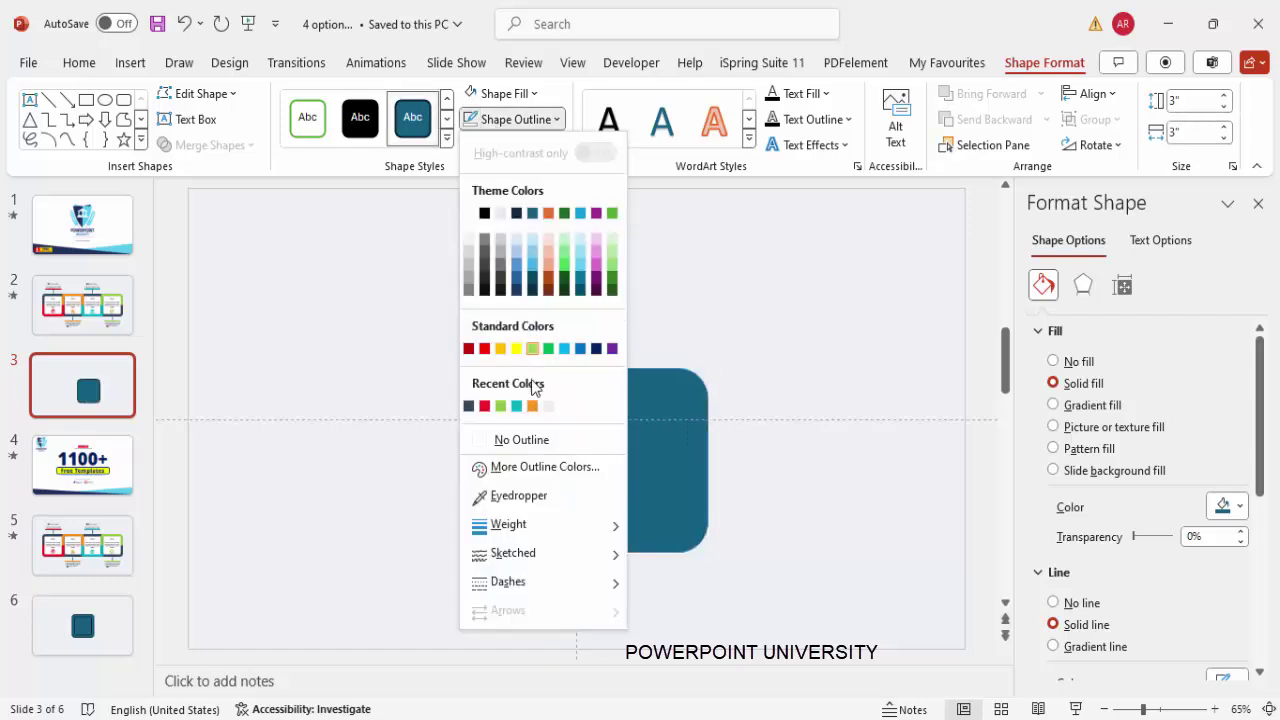
pyautogui.click(521, 440)
pyautogui.click(1092, 93)
pyautogui.click(1125, 149)
pyautogui.click(1092, 93)
pyautogui.click(1142, 233)
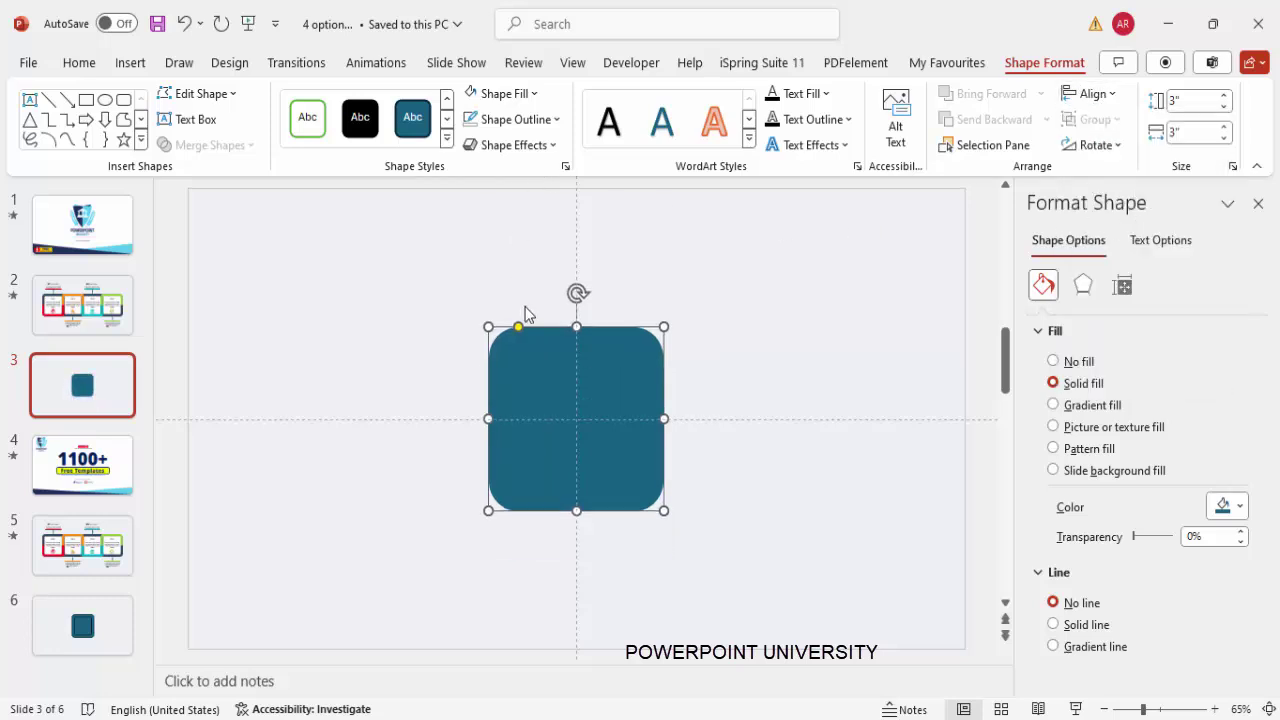
pyautogui.moveTo(518, 327); pyautogui.dragTo(507, 327)
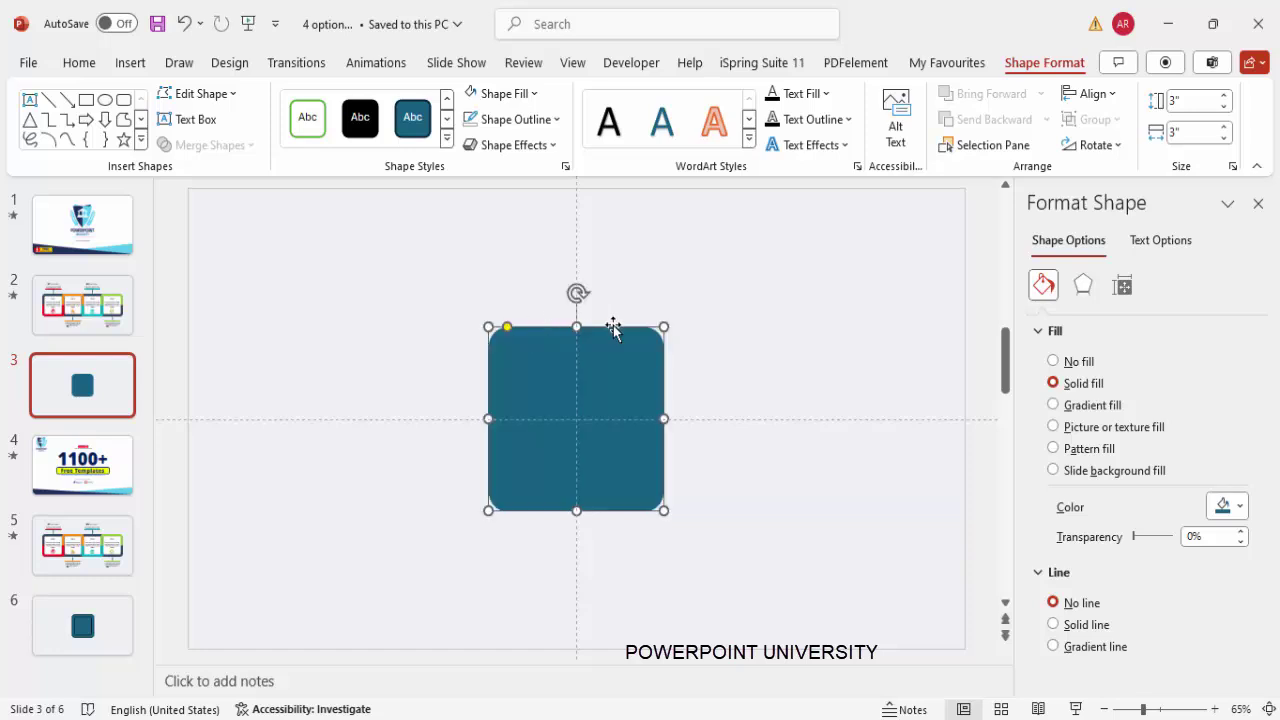
# Step: Duplicate the square, fill the copy light blue and size it 2.25 × 2.25 inches
pyautogui.moveTo(600, 354); pyautogui.dragTo(790, 274)
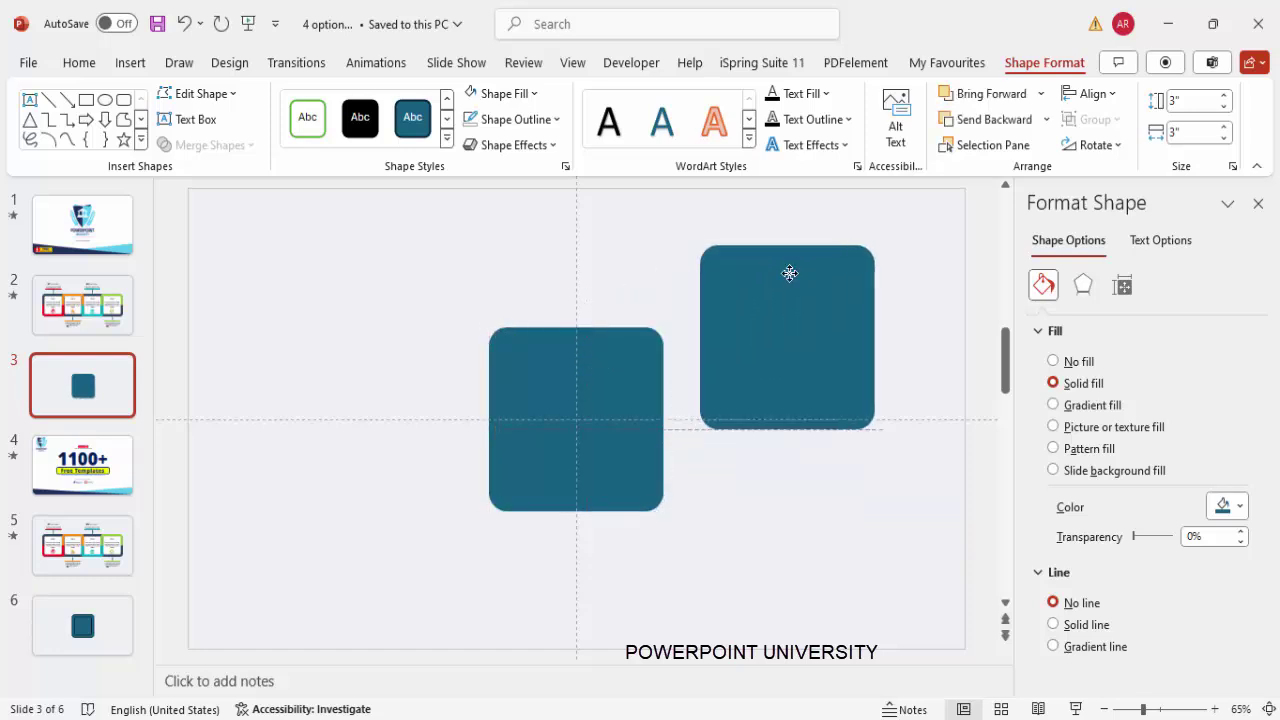
pyautogui.click(532, 121)
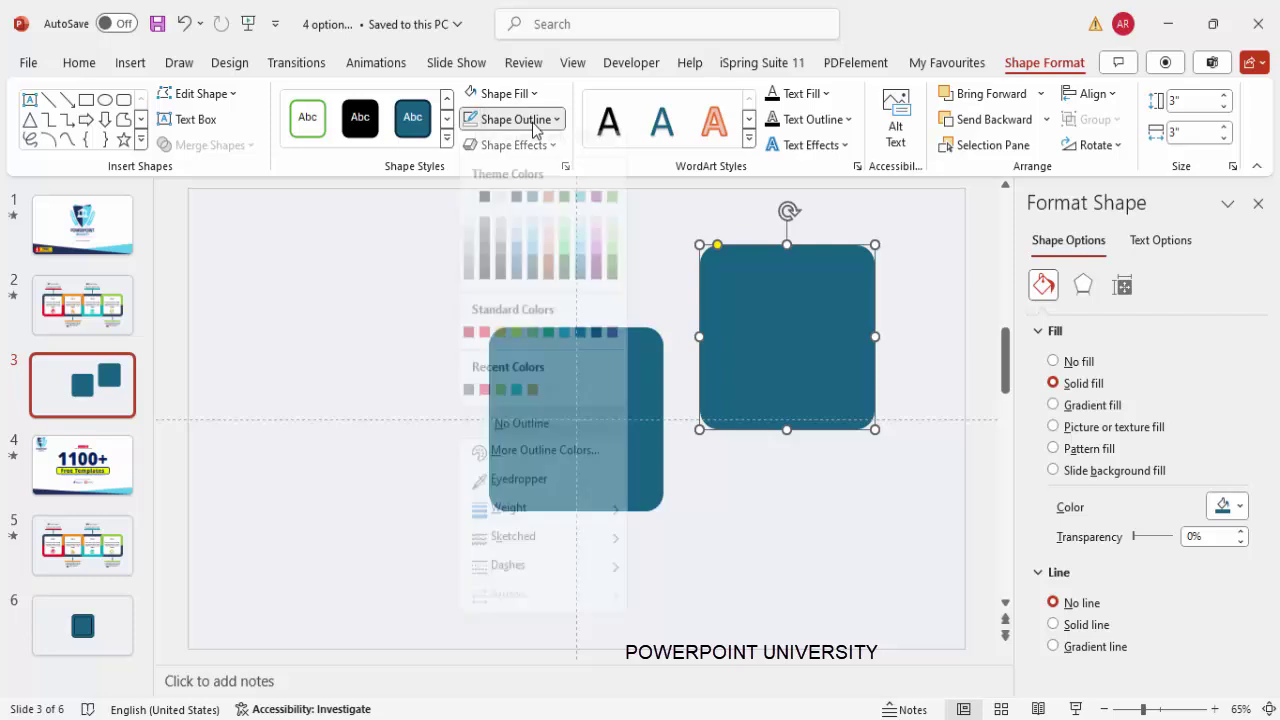
pyautogui.click(500, 95)
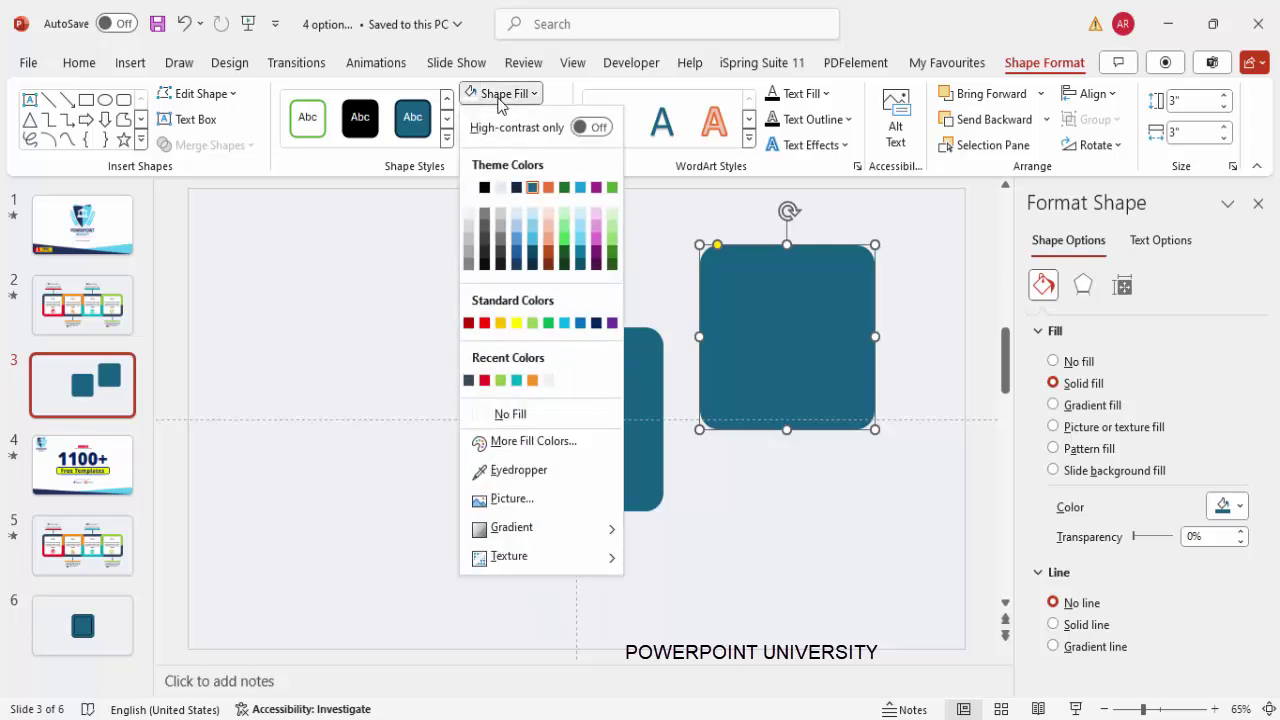
pyautogui.click(576, 226)
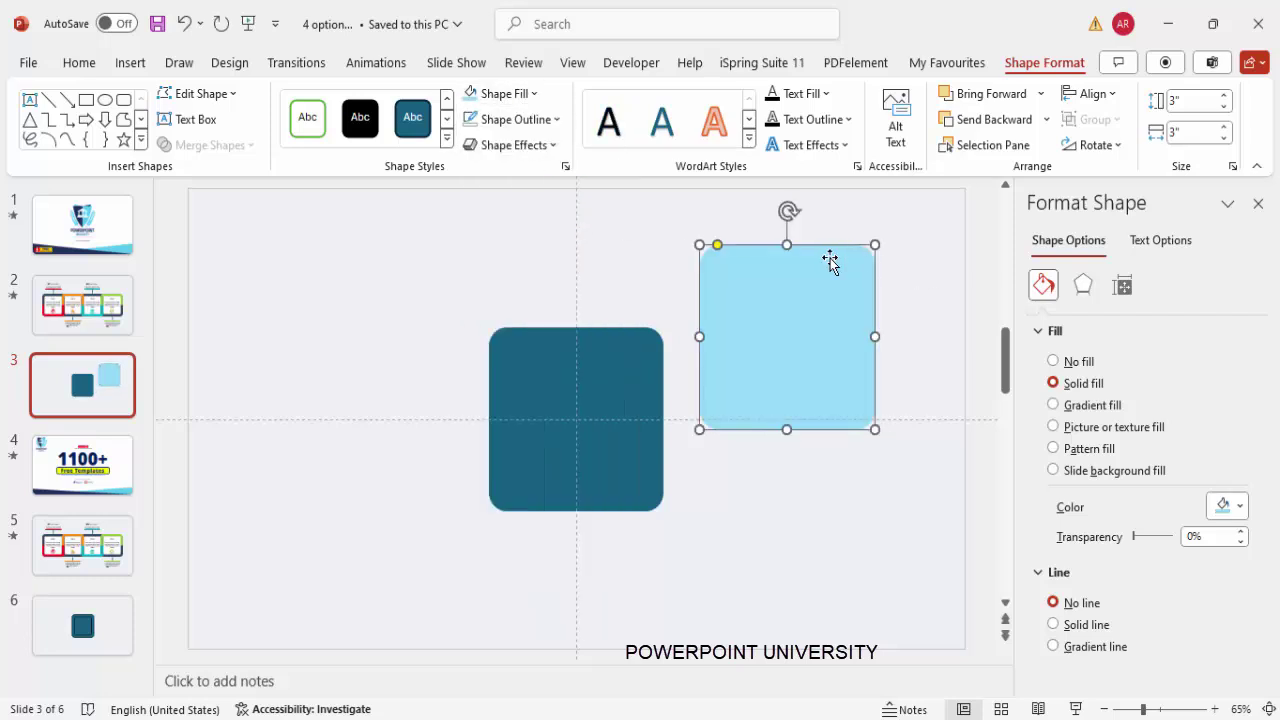
pyautogui.click(1199, 104)
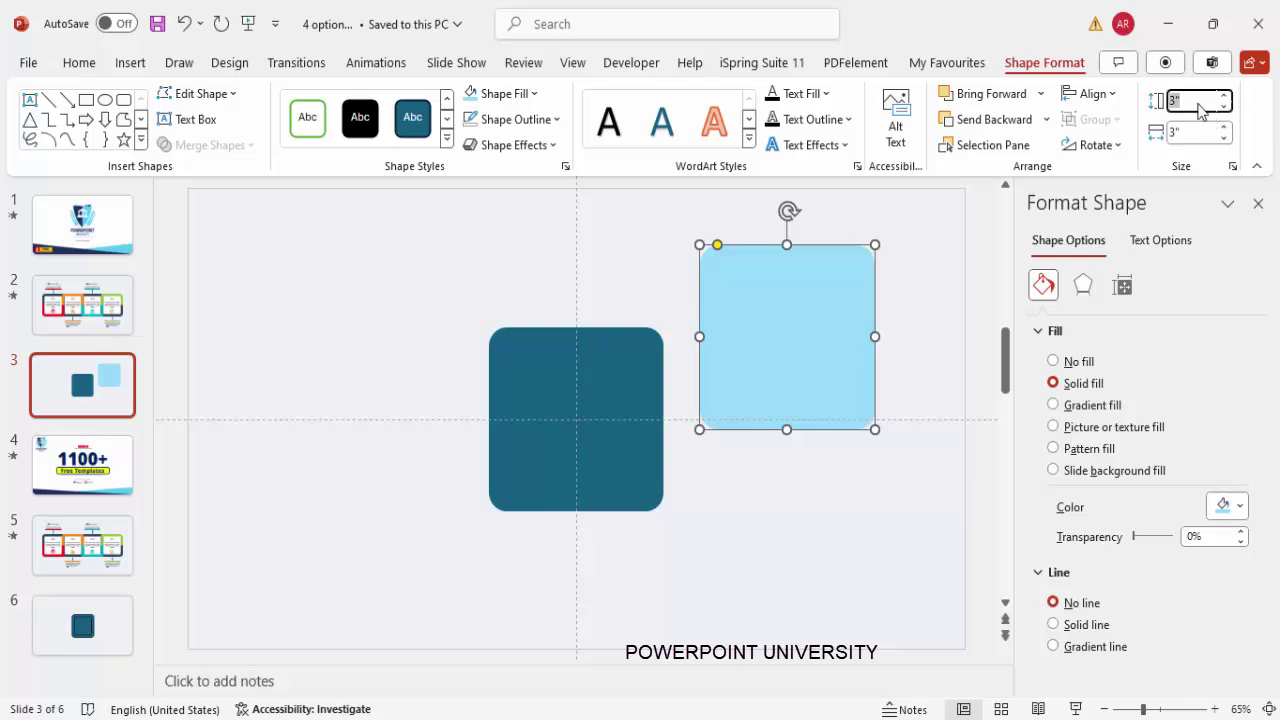
pyautogui.click(1190, 131)
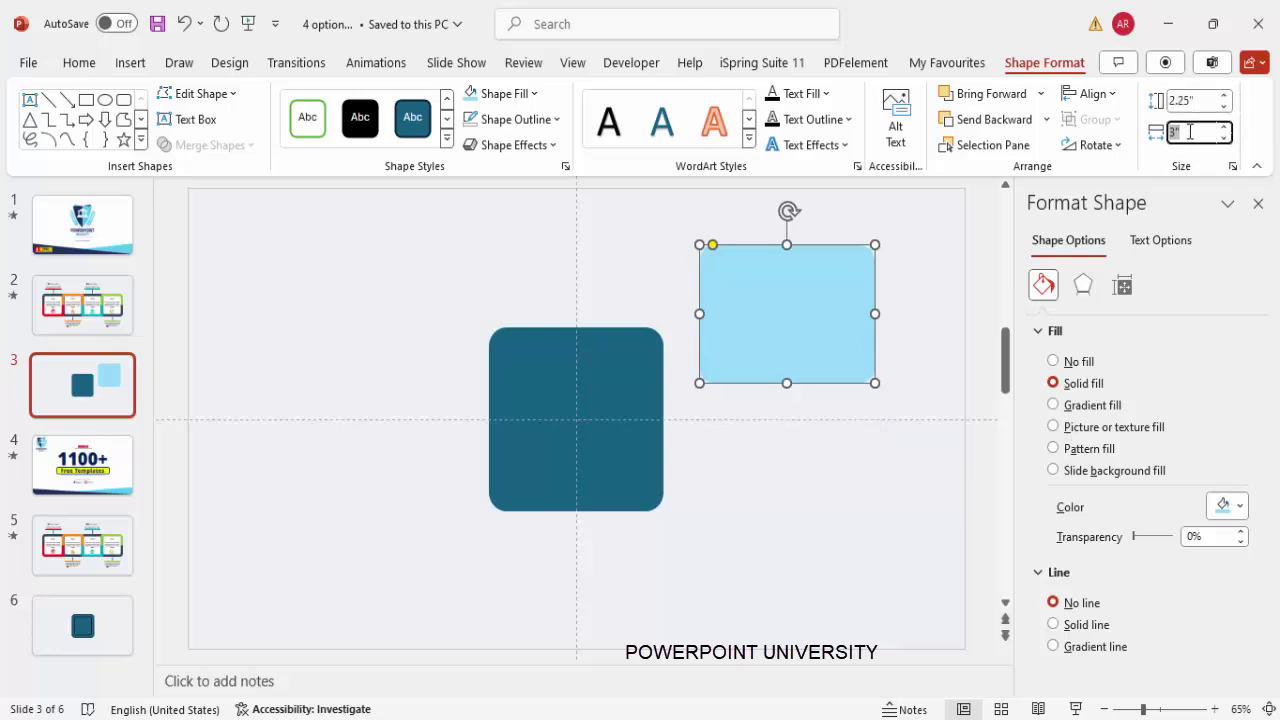
pyautogui.write('2.25')
pyautogui.press('Return')
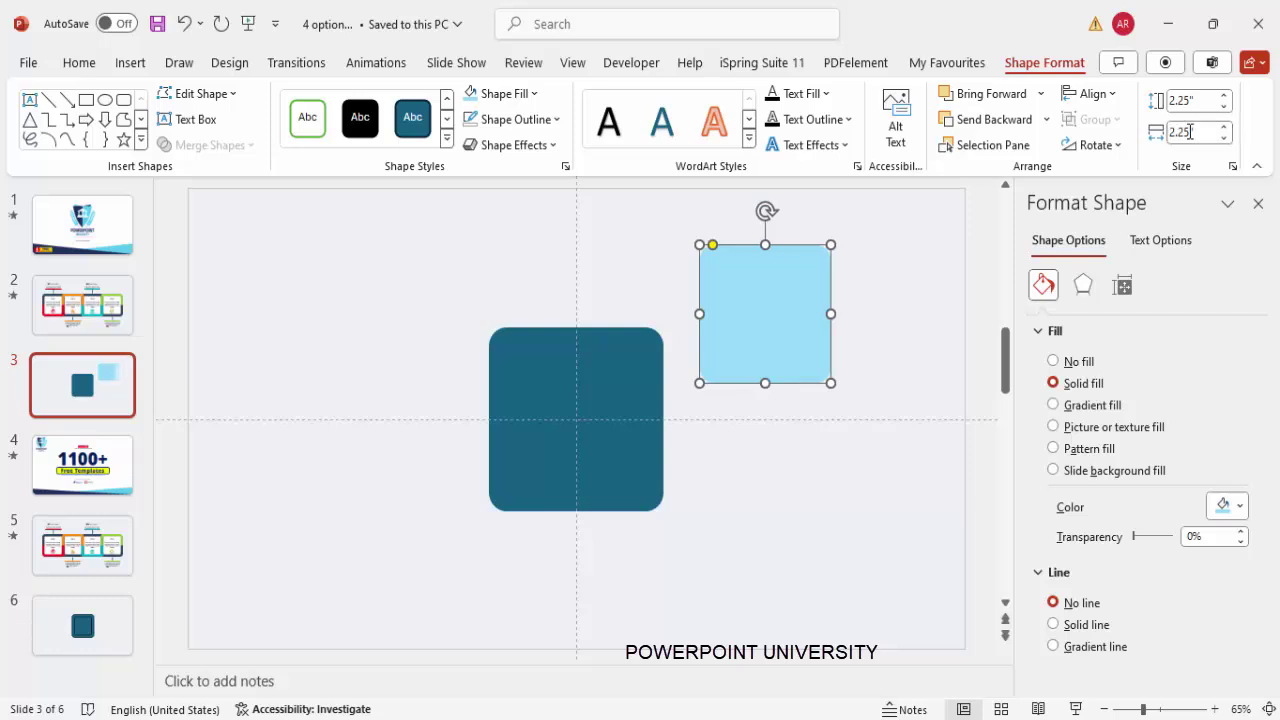
# Step: Leave a light-blue copy at top-left and centre another inside the dark square, adjusting its corners
pyautogui.keyDown('ctrl'); pyautogui.moveTo(796, 295); pyautogui.dragTo(256, 286); pyautogui.keyUp('ctrl')
pyautogui.click(628, 333)
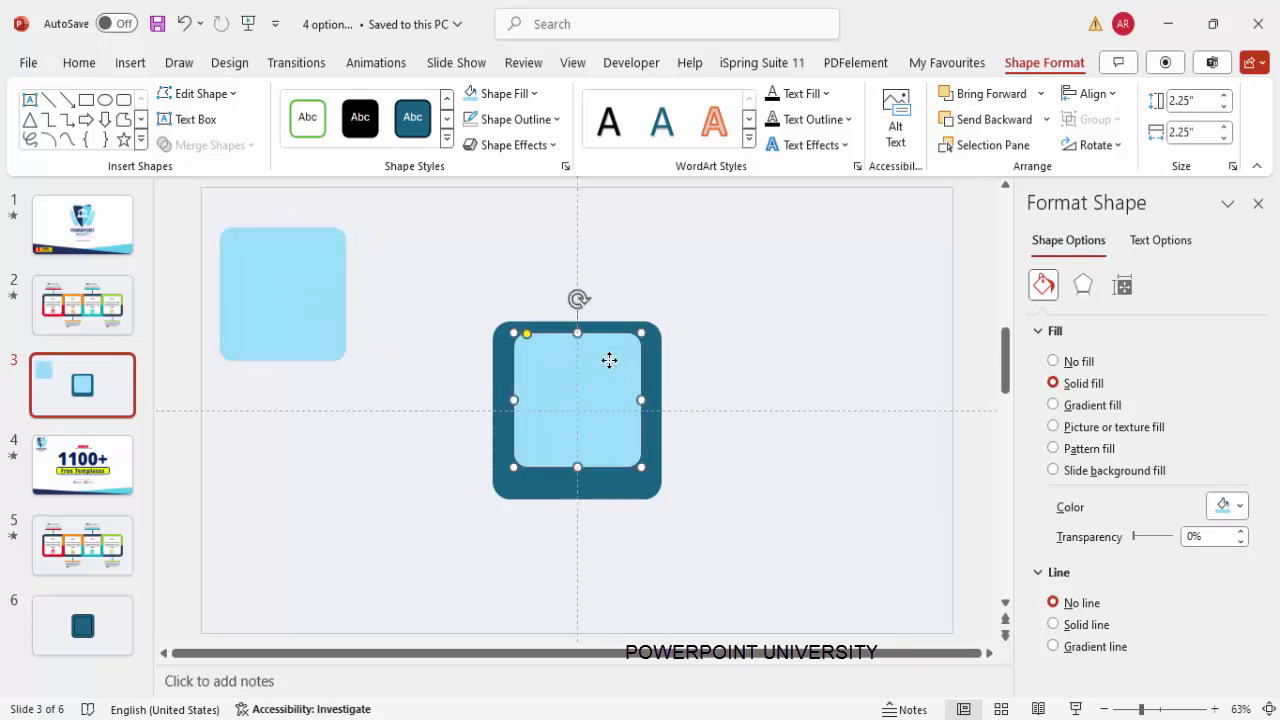
pyautogui.click(1092, 93)
pyautogui.click(1130, 155)
pyautogui.click(1092, 93)
pyautogui.click(1146, 240)
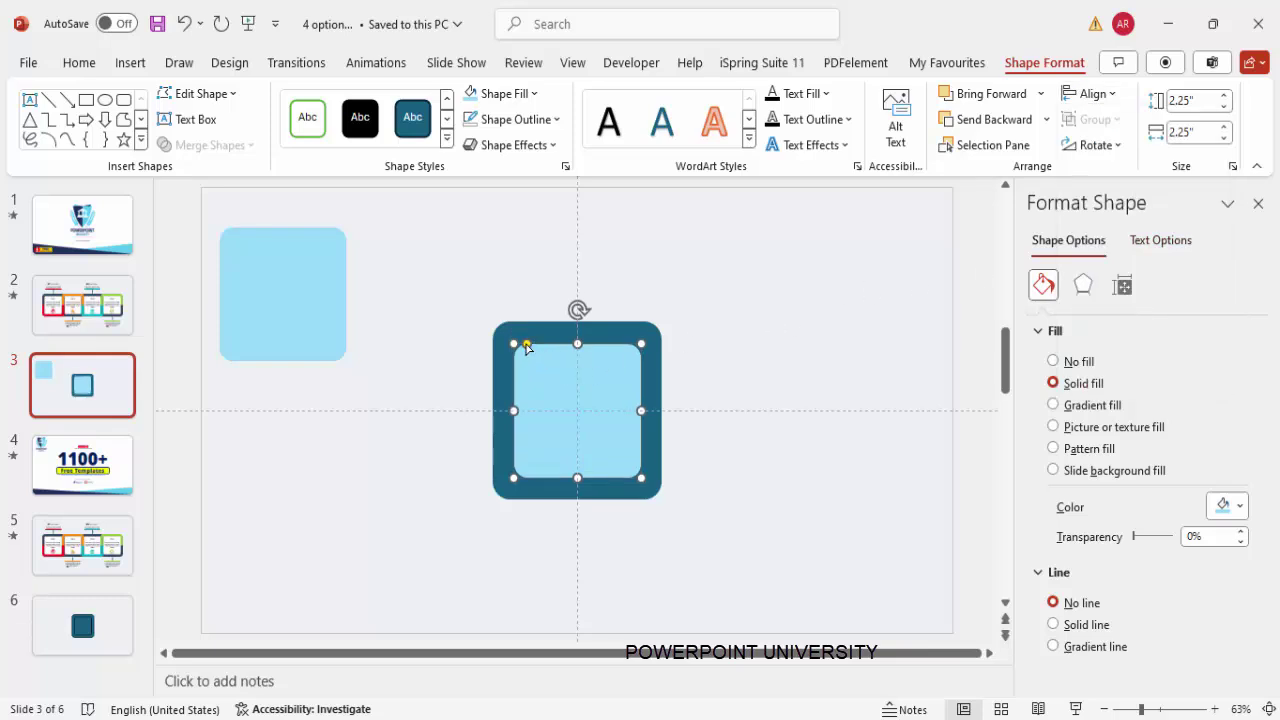
pyautogui.moveTo(527, 346); pyautogui.dragTo(522, 348)
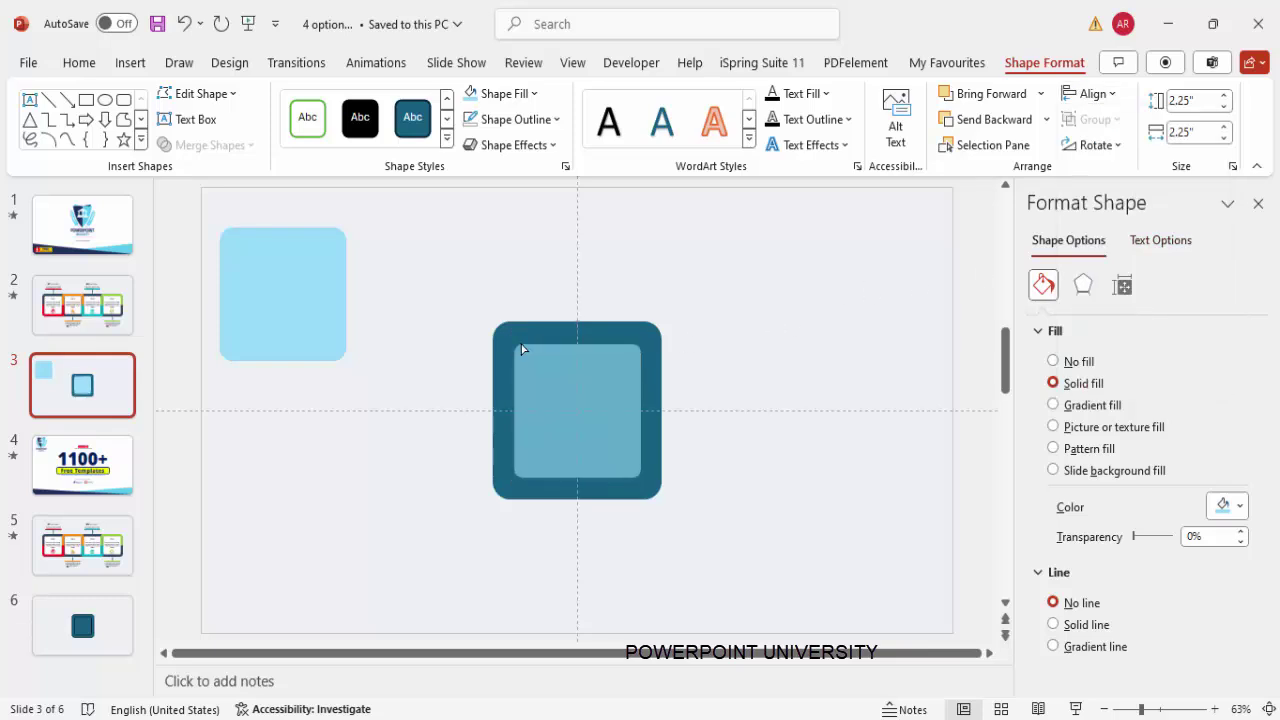
pyautogui.moveTo(520, 344); pyautogui.dragTo(520, 344)
# Step: Draw a plain rectangle covering the lower half of the dark square
pyautogui.click(711, 334)
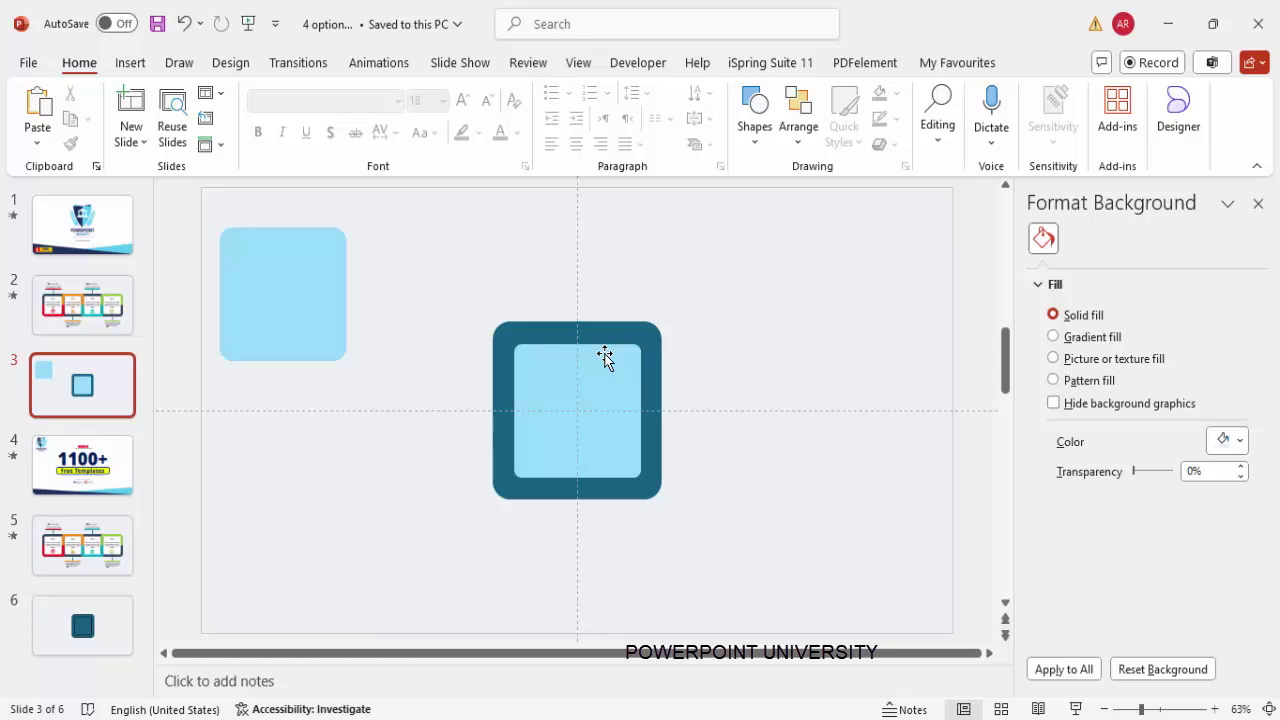
pyautogui.click(141, 68)
pyautogui.click(416, 128)
pyautogui.click(410, 332)
pyautogui.moveTo(405, 410); pyautogui.dragTo(738, 532)
# Step: Fragment the dark square, inner square and rectangle with Merge Shapes
pyautogui.click(638, 334)
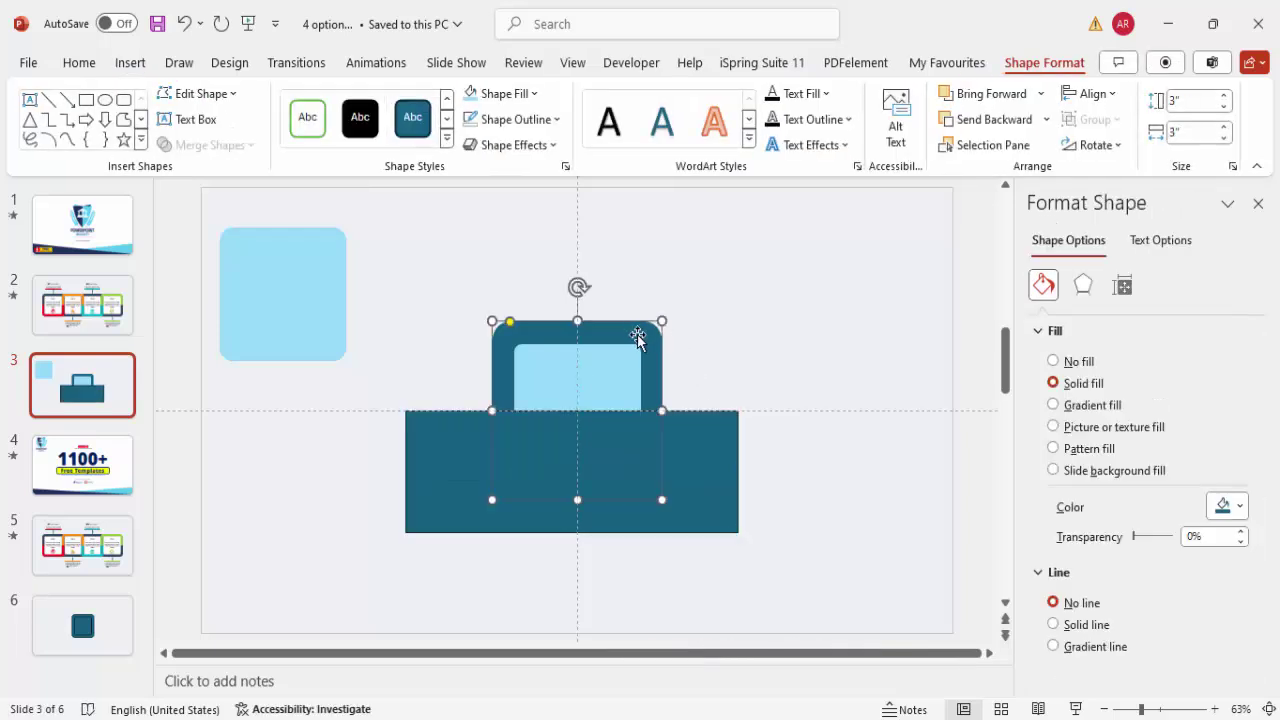
pyautogui.keyDown('shift'); pyautogui.click(617, 363); pyautogui.keyUp('shift')
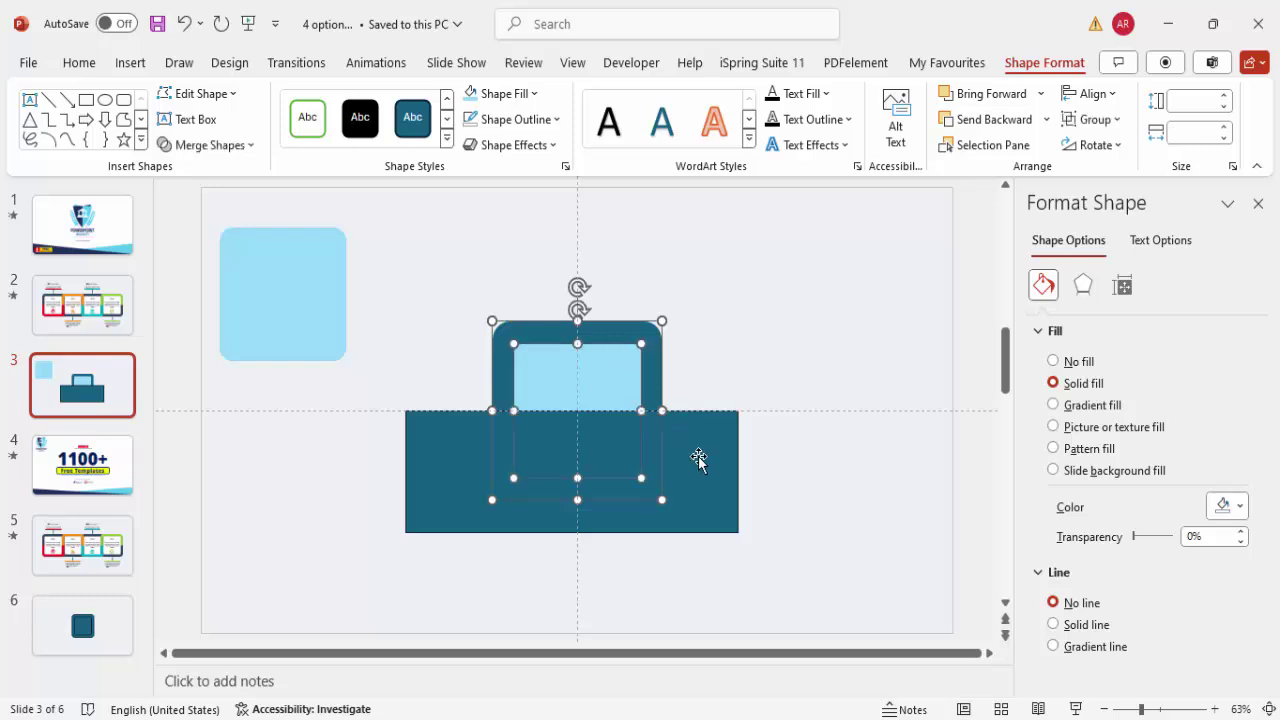
pyautogui.keyDown('shift'); pyautogui.click(697, 453); pyautogui.keyUp('shift')
pyautogui.click(240, 147)
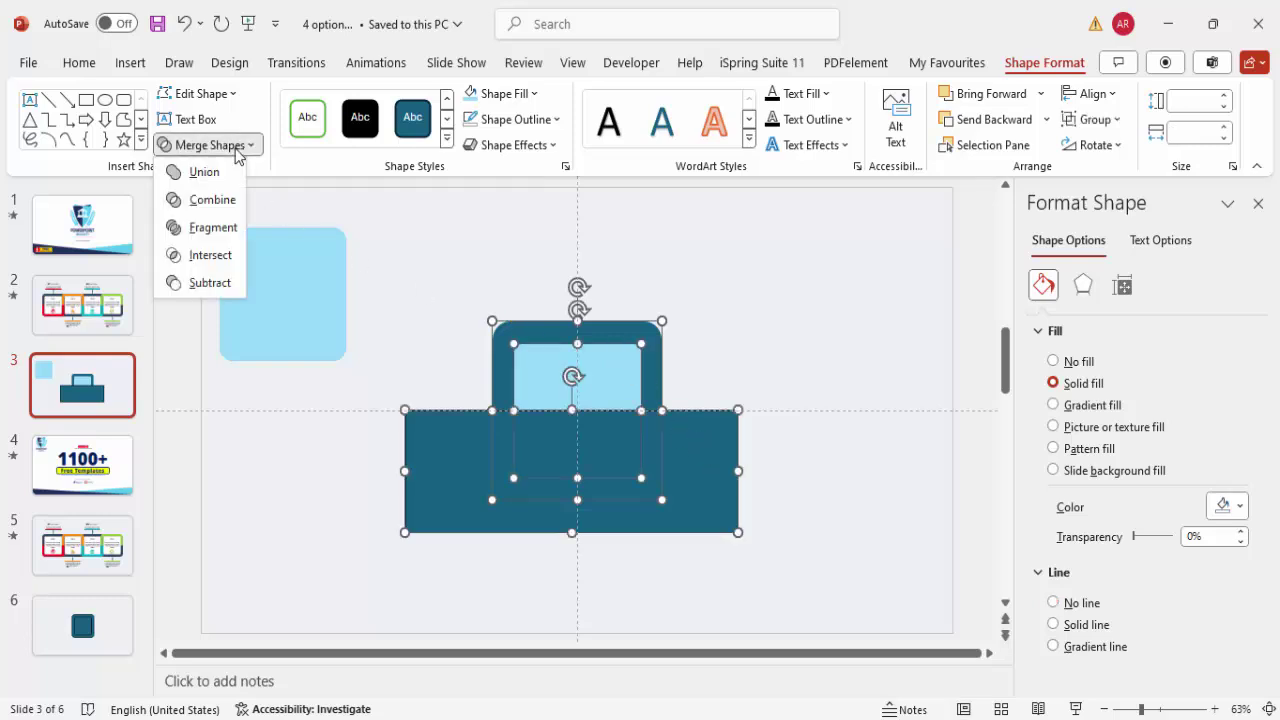
pyautogui.click(212, 228)
# Step: Delete the leftover rectangle and inner fragments, keeping the top and bottom frame halves
pyautogui.click(740, 325)
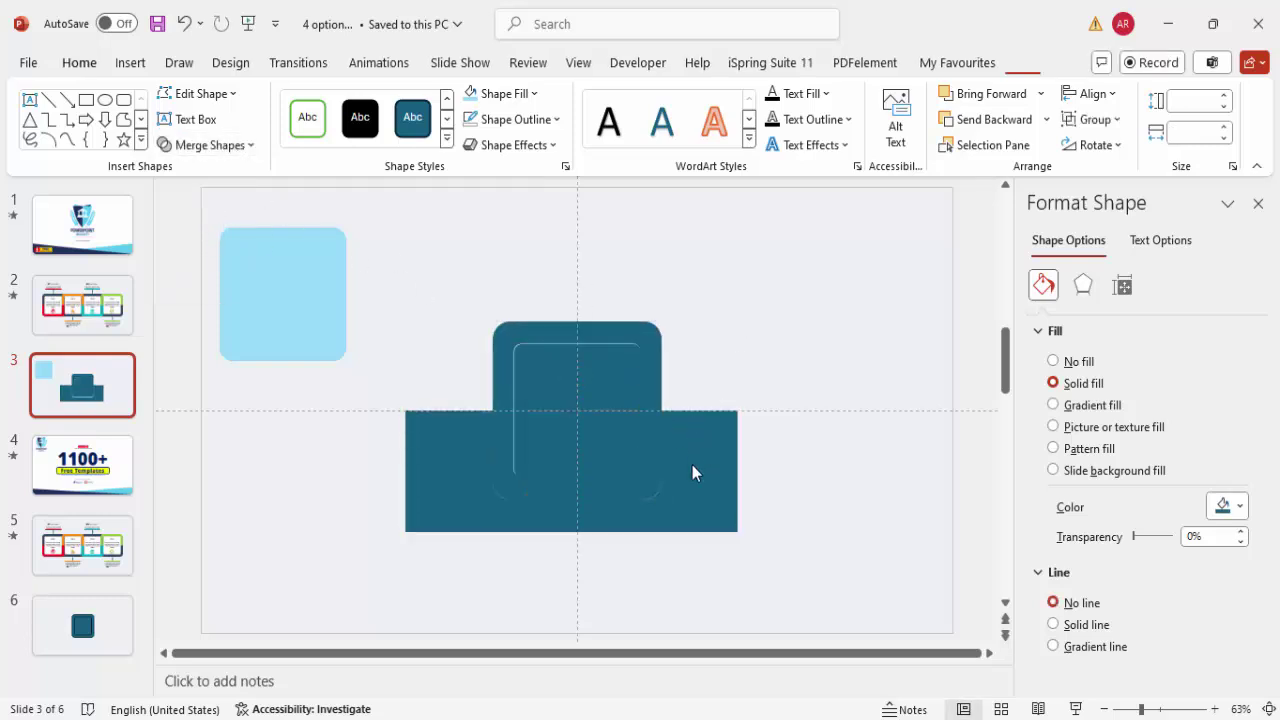
pyautogui.click(692, 467)
pyautogui.press('Delete')
pyautogui.click(619, 434)
pyautogui.press('Delete')
pyautogui.click(609, 374)
pyautogui.press('Delete')
pyautogui.moveTo(647, 445); pyautogui.dragTo(775, 455)
pyautogui.hotkey('ctrl', 'z')
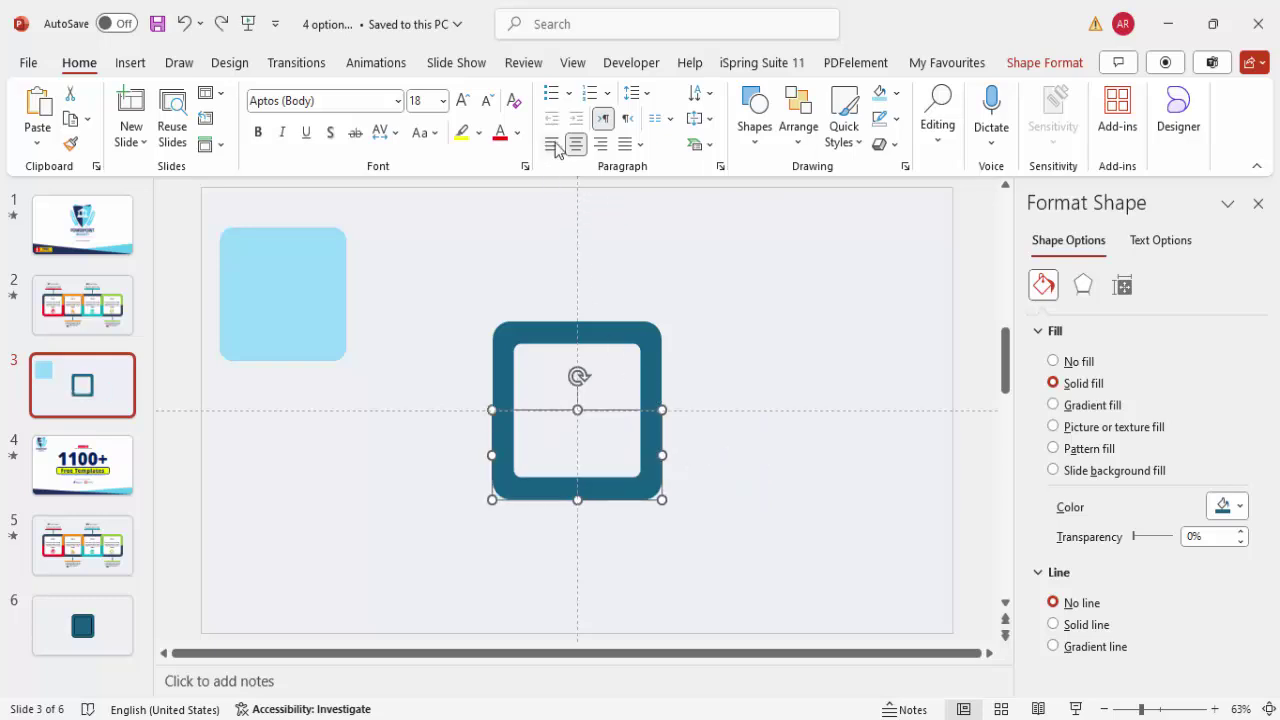
# Step: Fill the frame's bottom half red and its top half blue-gray from recent colours
pyautogui.click(897, 92)
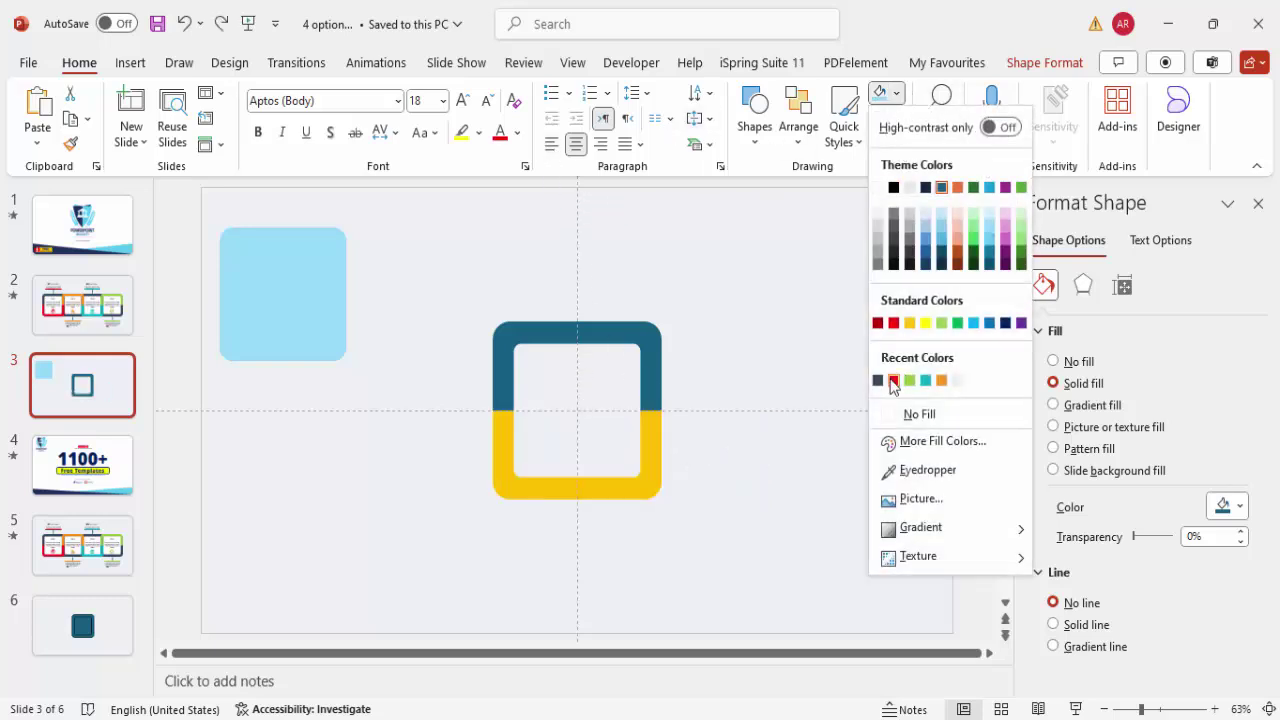
pyautogui.click(893, 381)
pyautogui.click(623, 343)
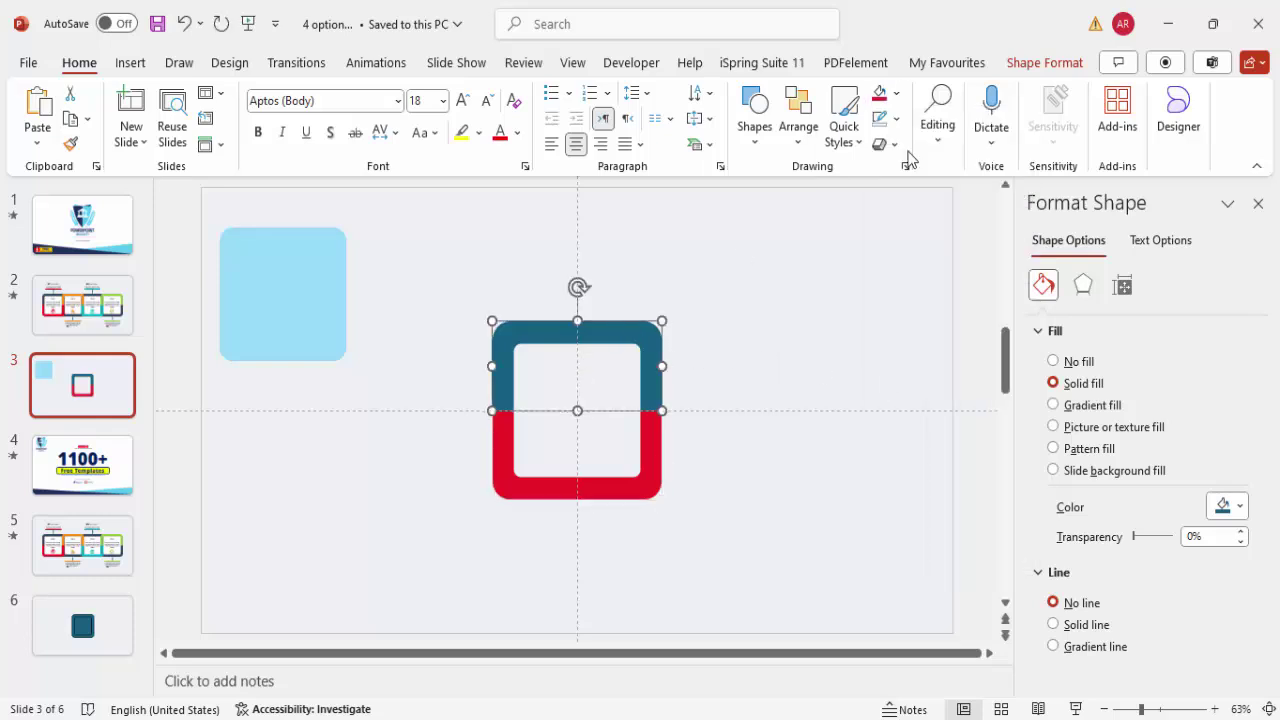
pyautogui.click(897, 92)
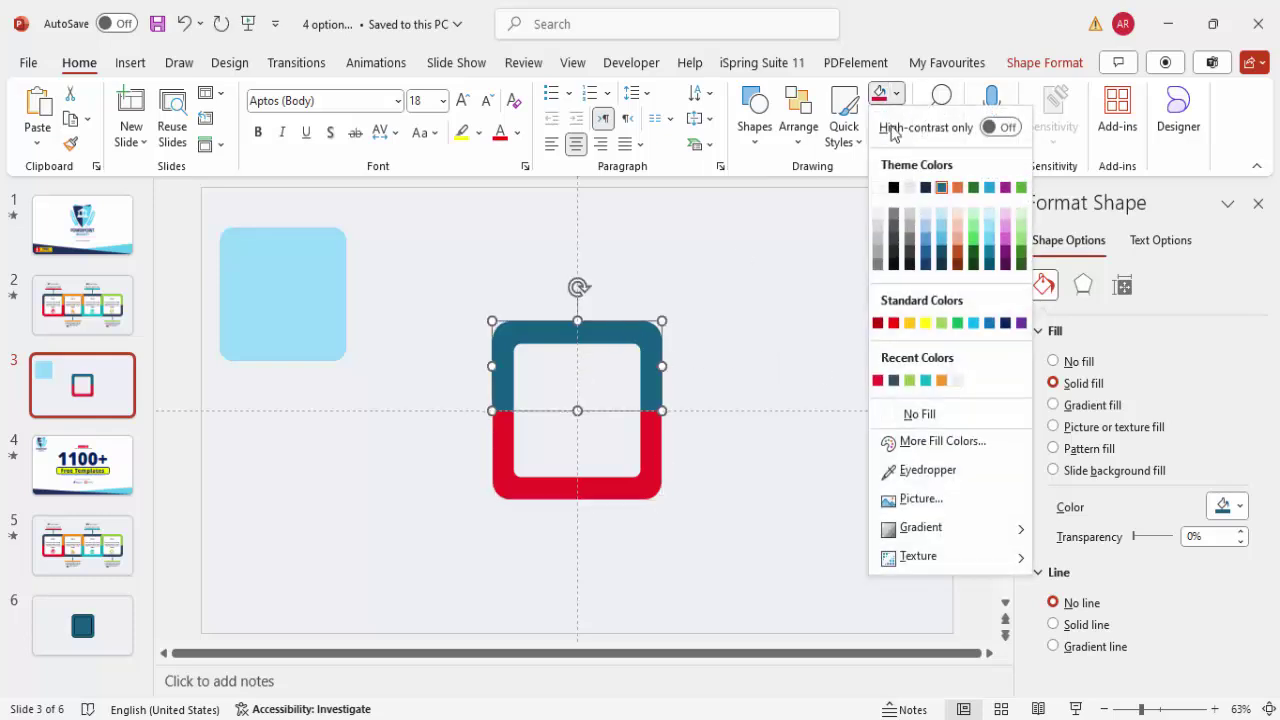
pyautogui.click(894, 381)
pyautogui.click(813, 335)
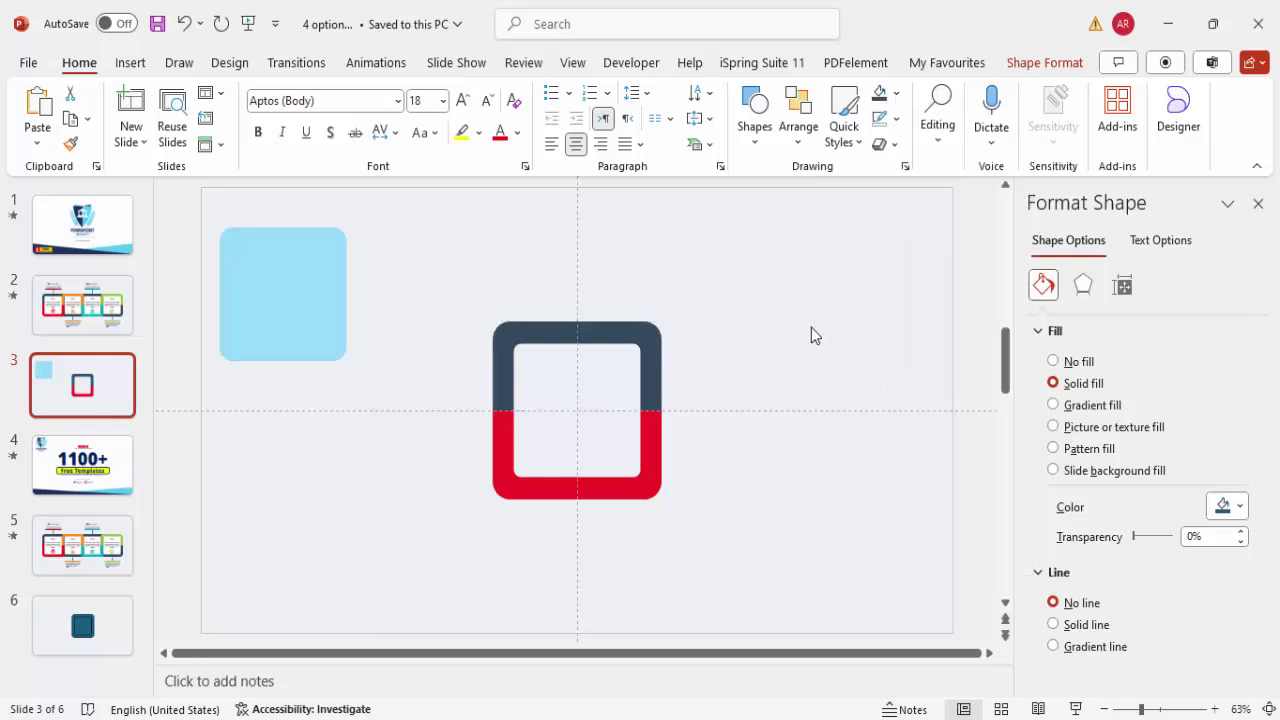
pyautogui.click(258, 272)
# Step: Move the spare square onto the frame, fill it white, centre it and adjust its corners
pyautogui.moveTo(296, 268); pyautogui.dragTo(601, 362)
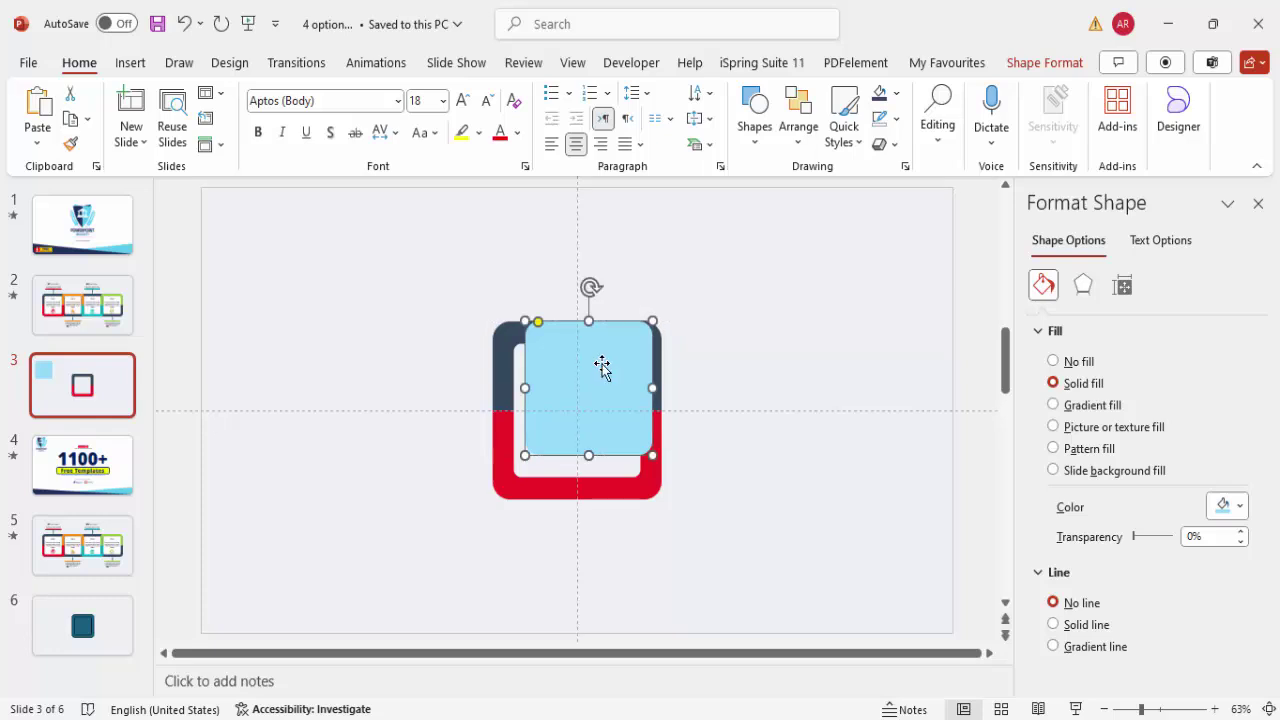
pyautogui.click(895, 93)
pyautogui.click(881, 188)
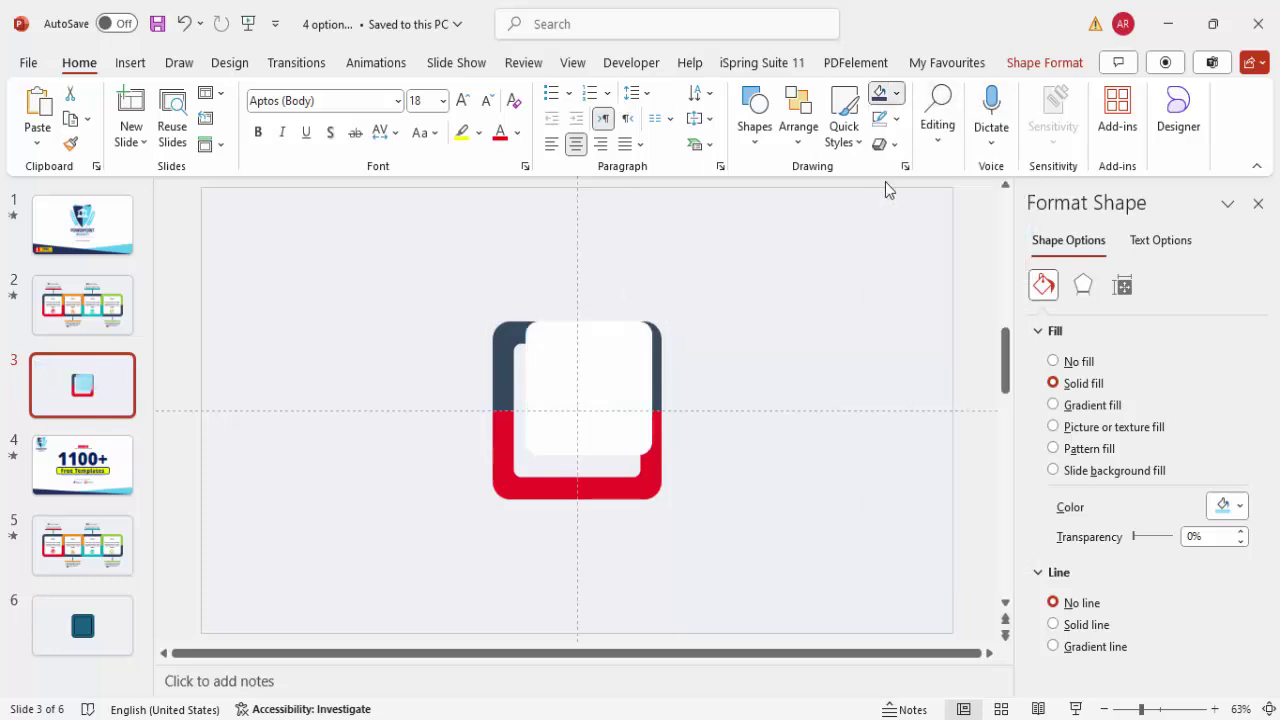
pyautogui.click(1042, 64)
pyautogui.click(1092, 93)
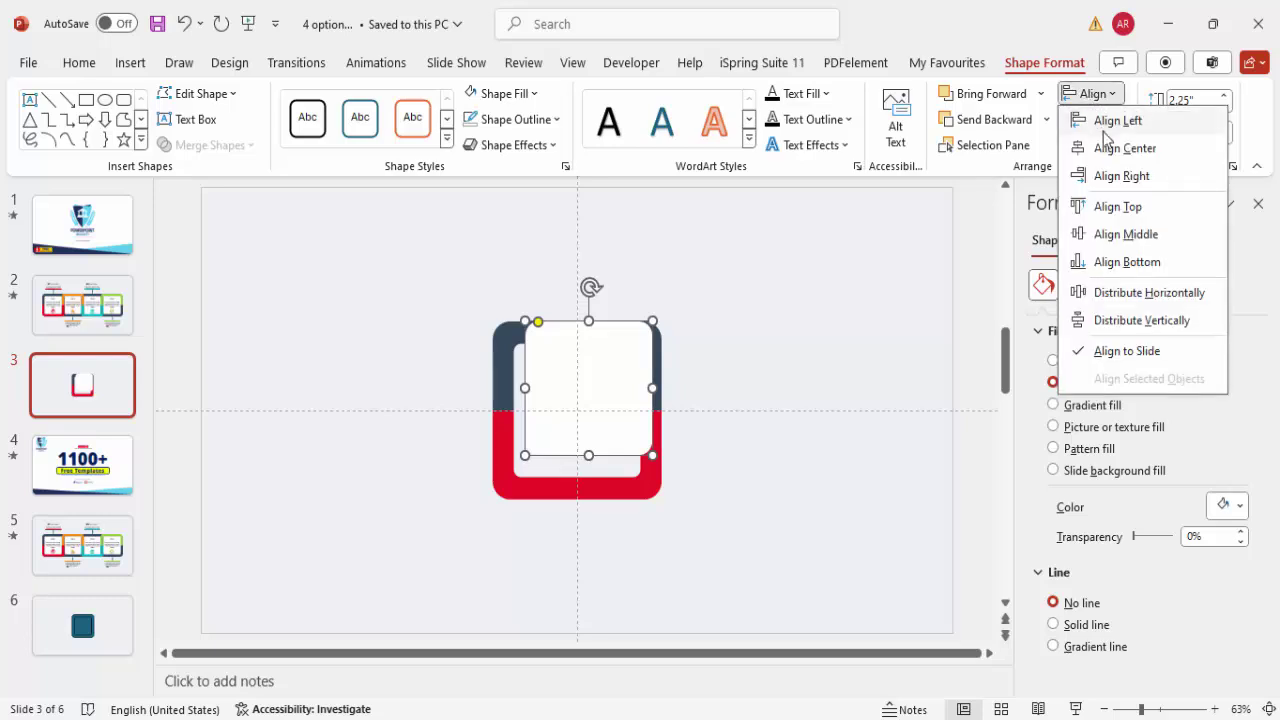
pyautogui.click(1124, 148)
pyautogui.click(1090, 93)
pyautogui.click(1125, 234)
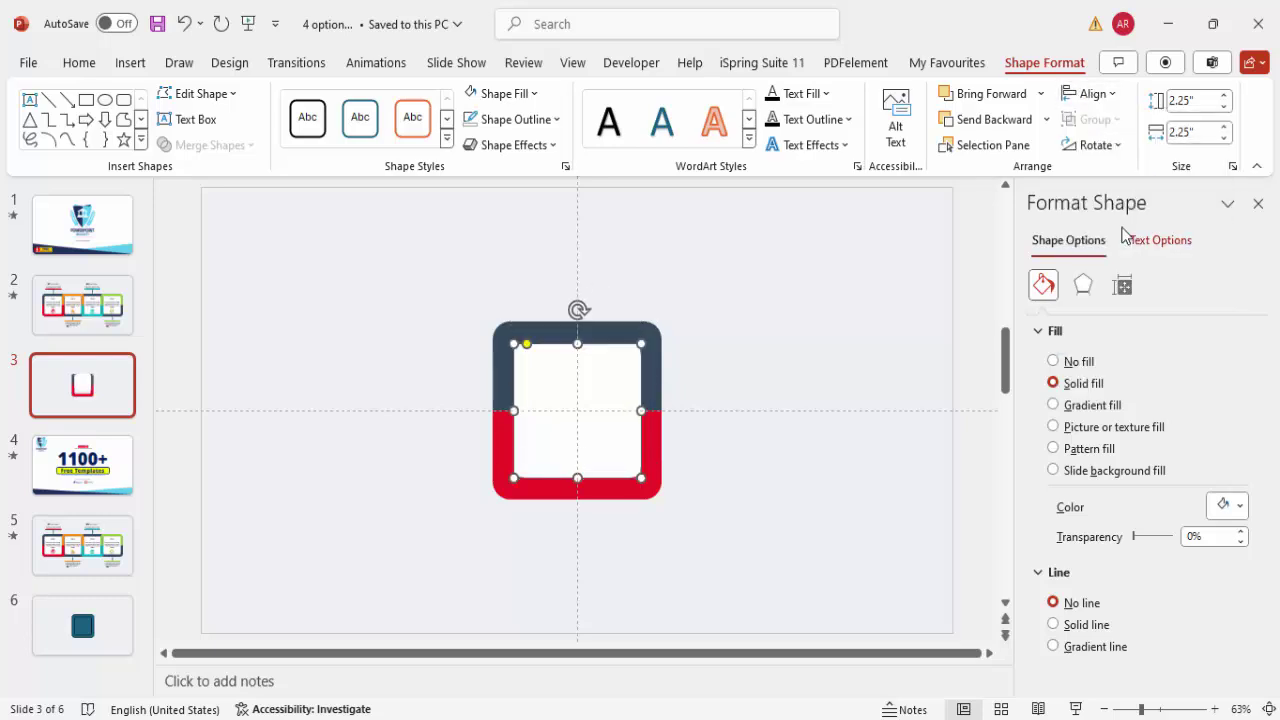
pyautogui.moveTo(527, 349); pyautogui.dragTo(521, 352)
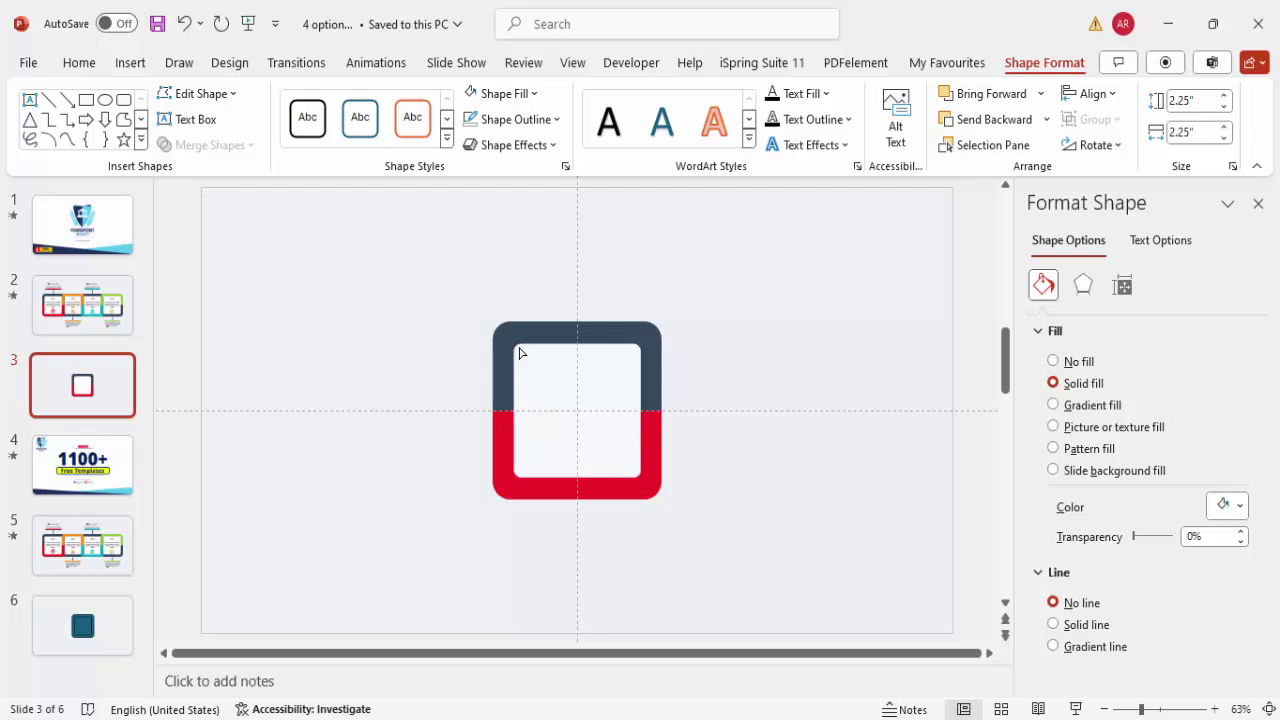
pyautogui.moveTo(518, 351); pyautogui.dragTo(518, 351)
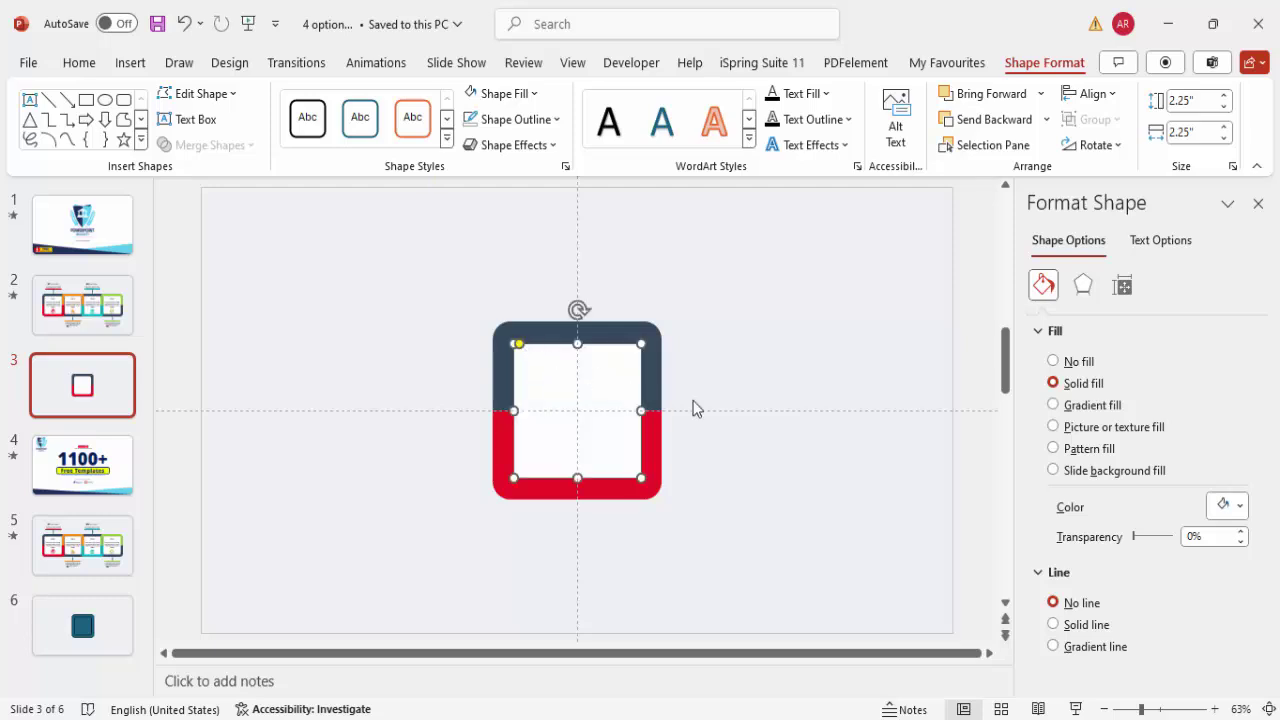
# Step: Remove the outlines from all of the frame's shapes
pyautogui.click(668, 413)
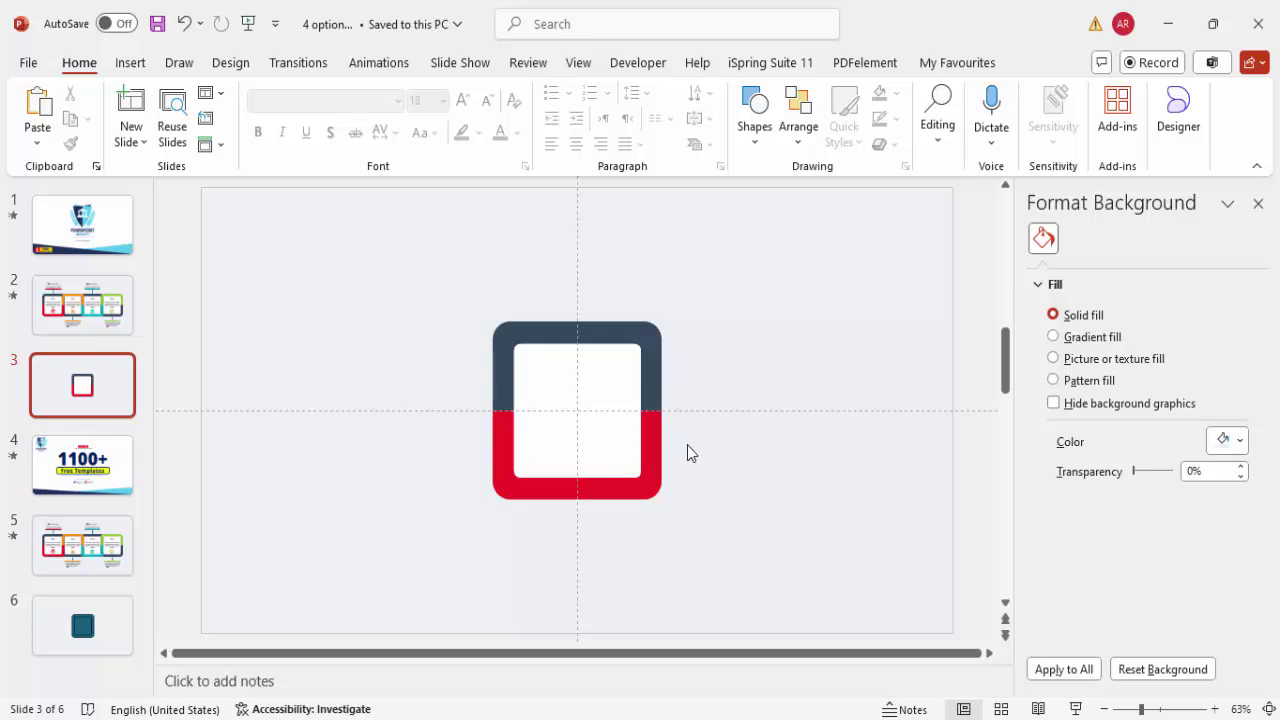
pyautogui.moveTo(428, 282); pyautogui.dragTo(784, 558)
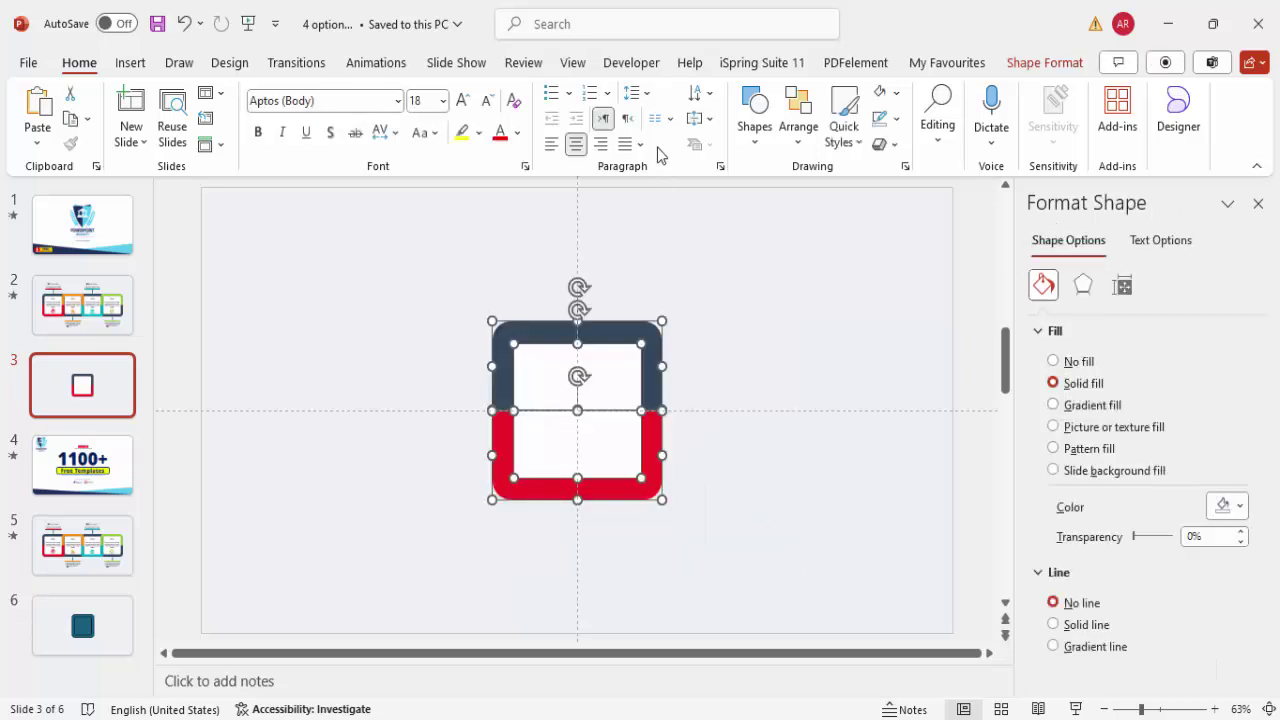
pyautogui.click(1044, 62)
pyautogui.click(528, 119)
pyautogui.click(552, 440)
pyautogui.click(729, 317)
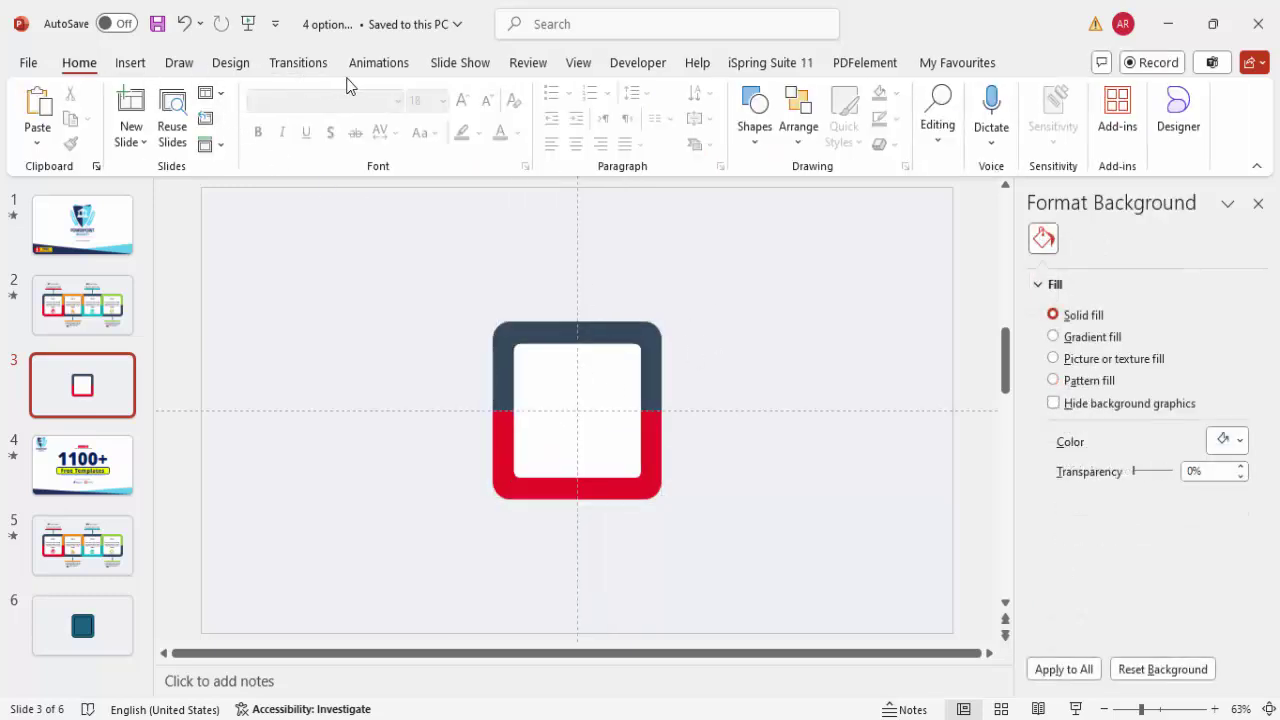
# Step: Insert the alarm-clock icon from the icon library
pyautogui.click(128, 63)
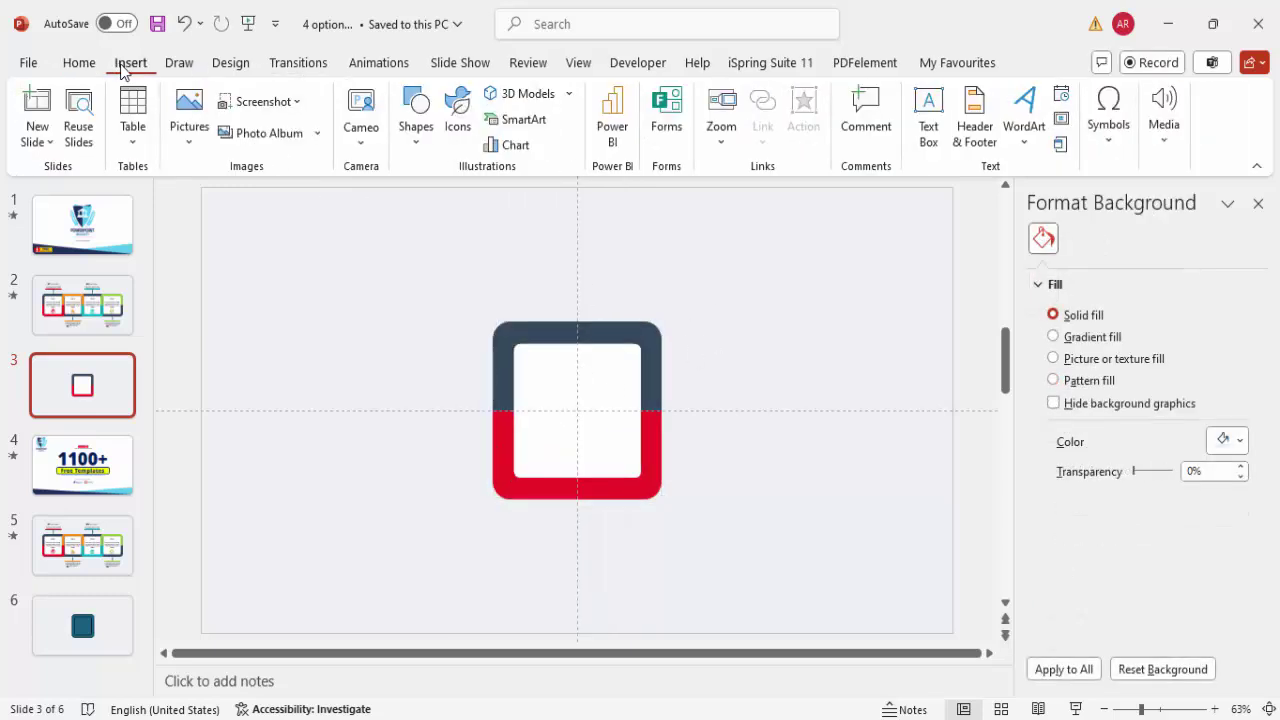
pyautogui.click(455, 108)
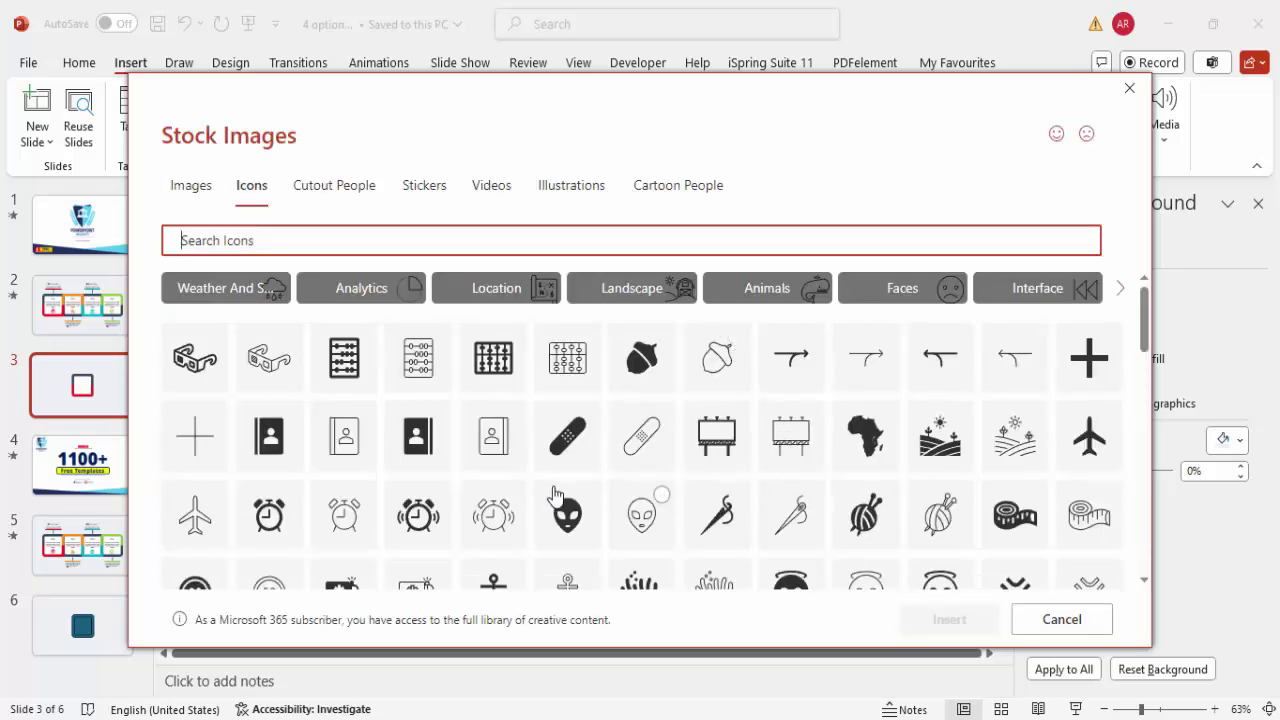
pyautogui.click(420, 525)
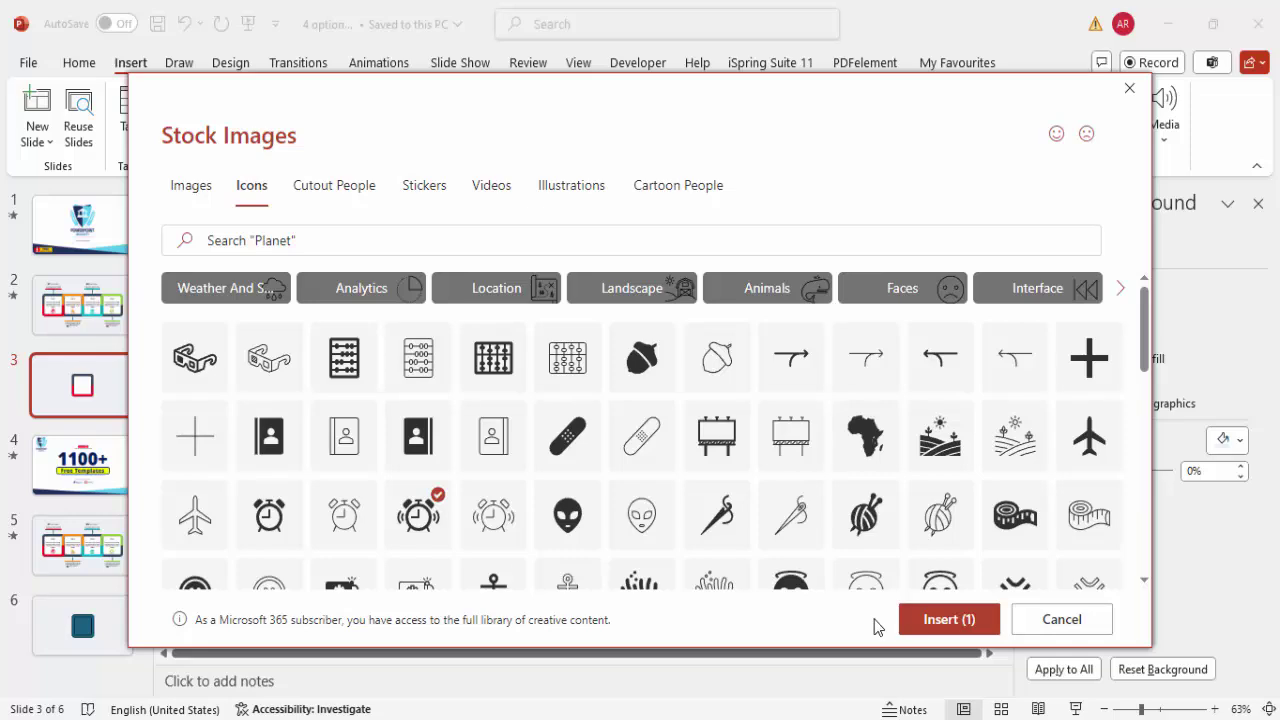
pyautogui.click(948, 620)
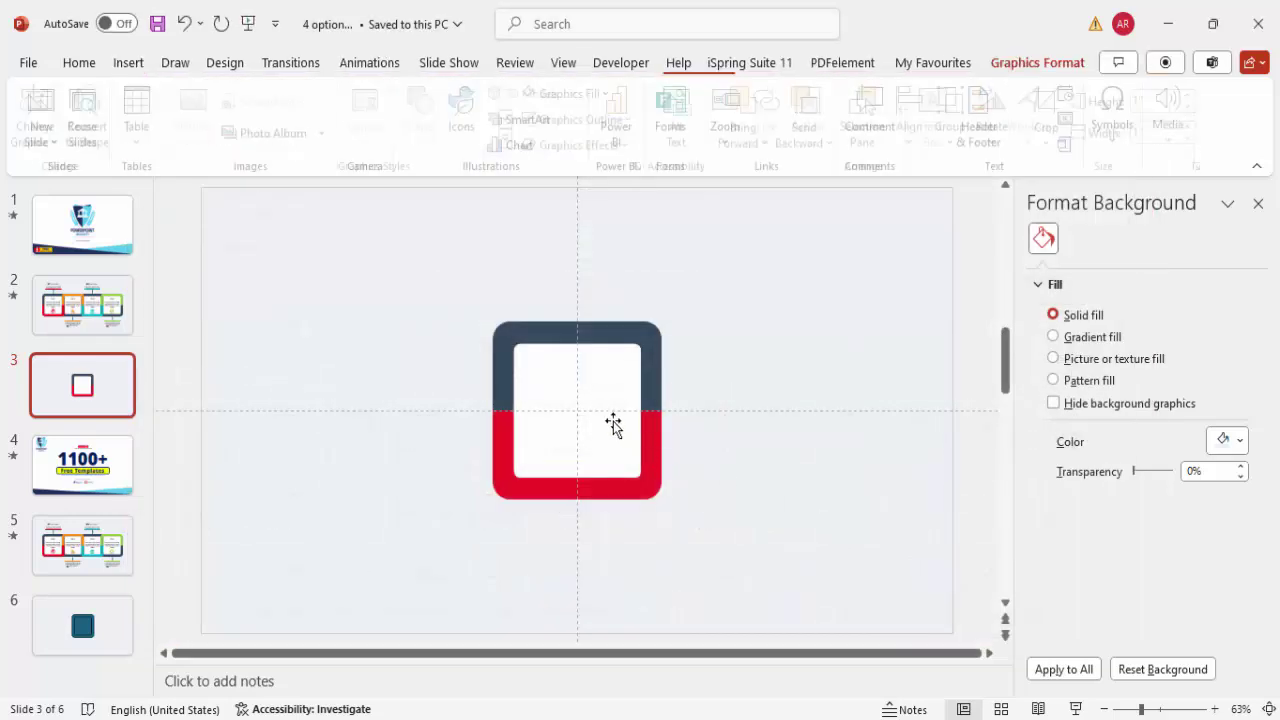
# Step: Make the icon 0.7 inches tall, colour it red and move it into the lower white area
pyautogui.click(1165, 102)
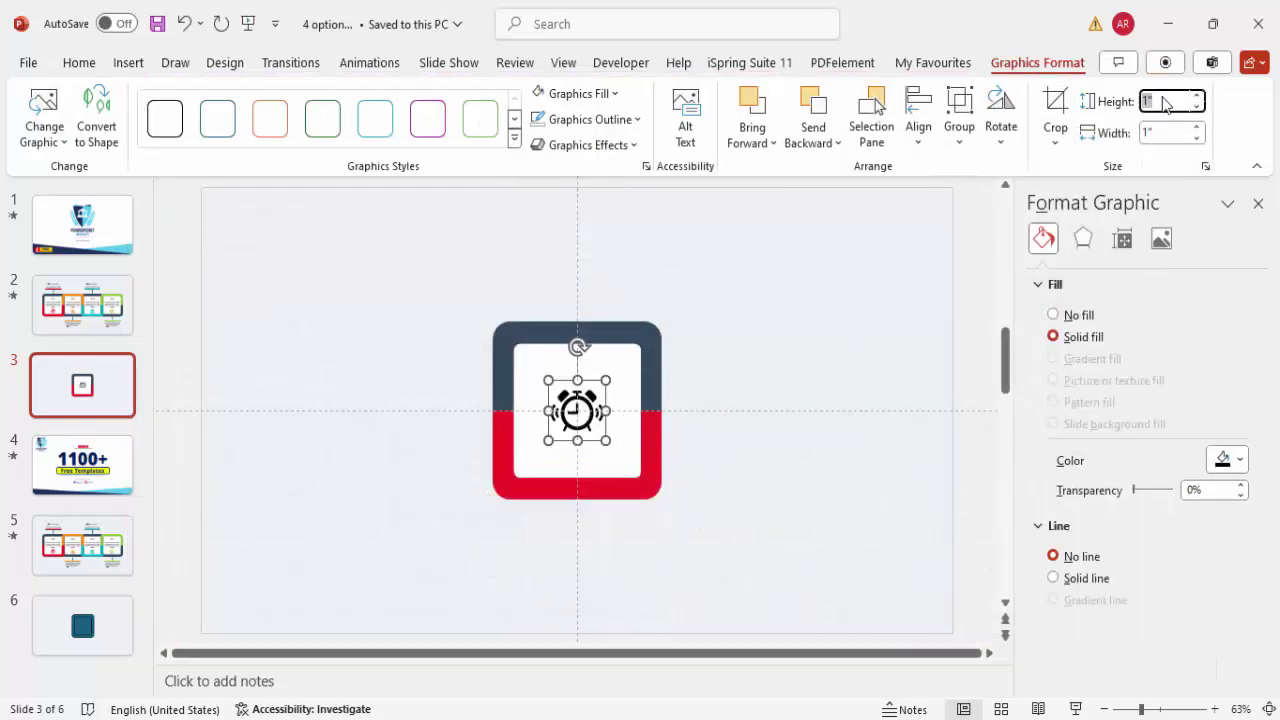
pyautogui.write('0.7')
pyautogui.press('Return')
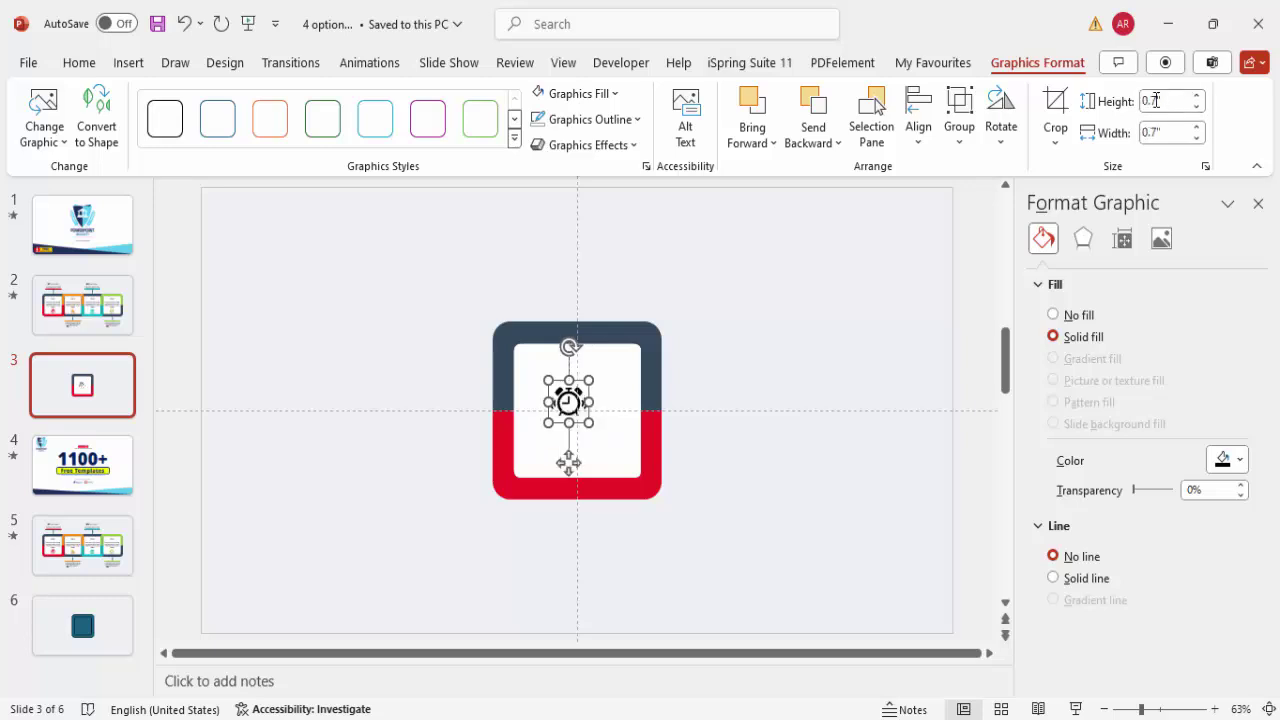
pyautogui.click(580, 93)
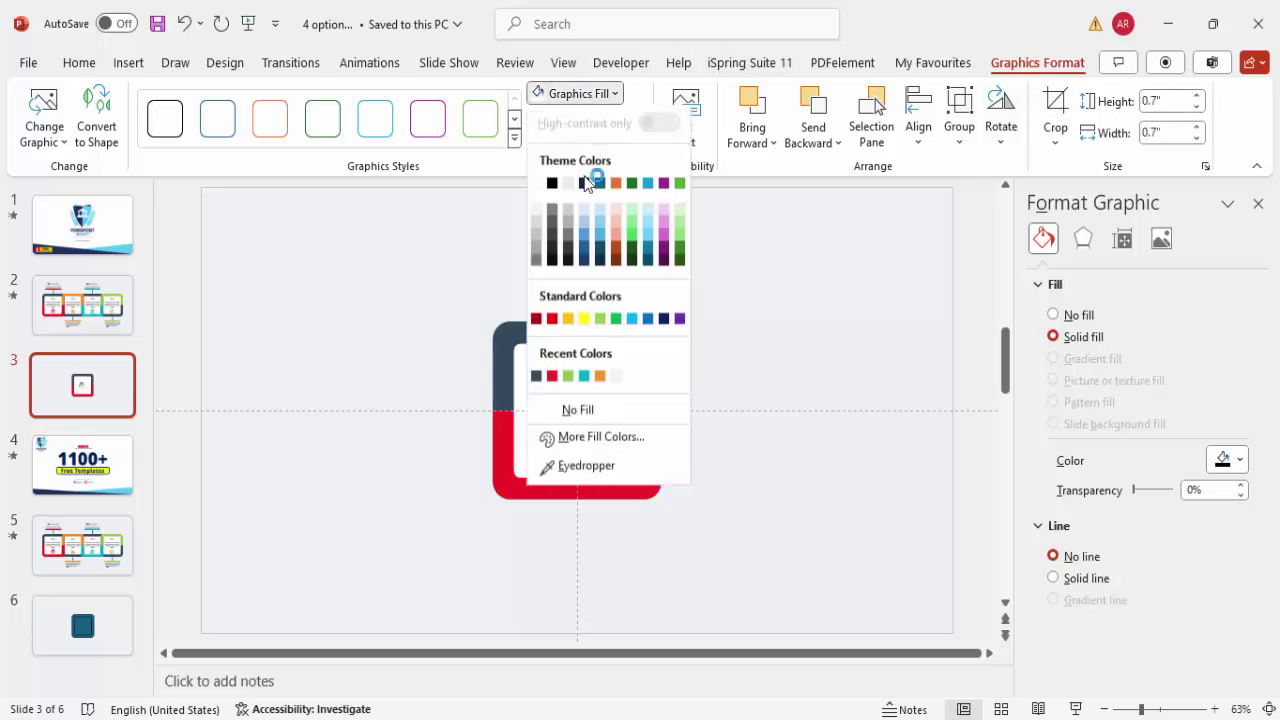
pyautogui.click(553, 381)
pyautogui.moveTo(569, 463); pyautogui.dragTo(577, 517)
pyautogui.click(128, 62)
# Step: Add a centred, bold 'TITLE' text box in the top white area
pyautogui.click(928, 115)
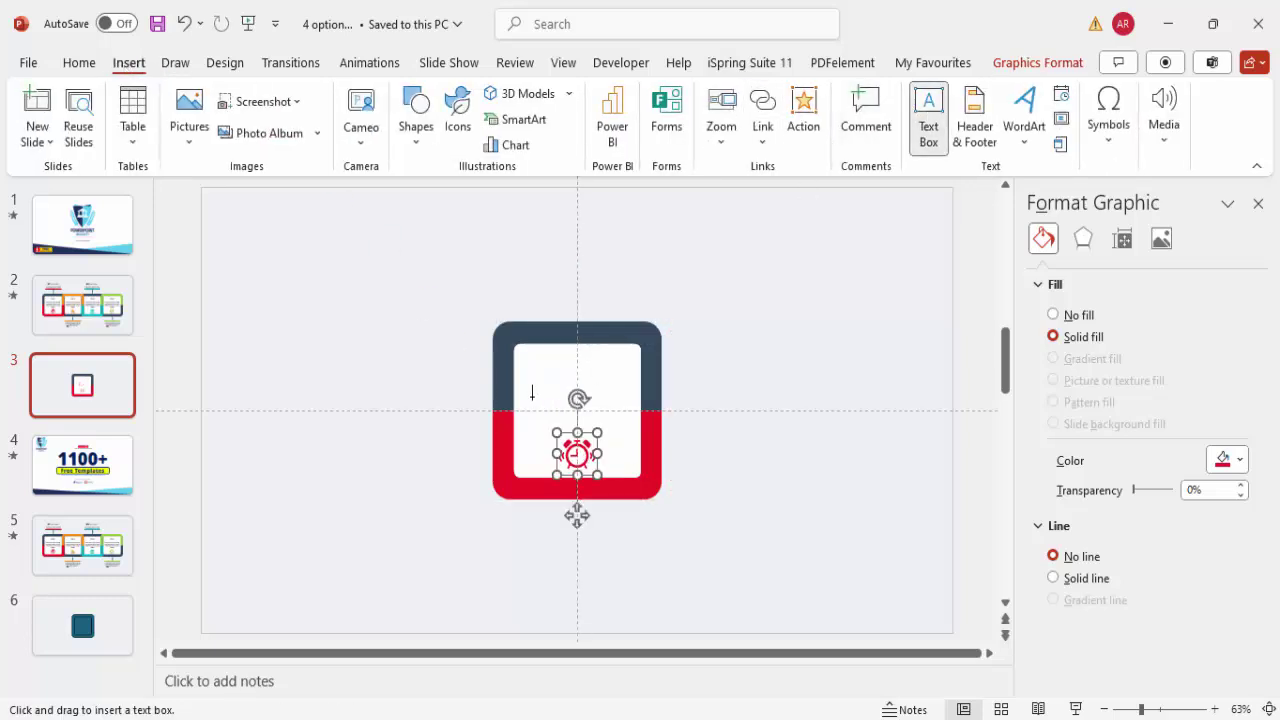
pyautogui.moveTo(535, 356); pyautogui.dragTo(620, 381)
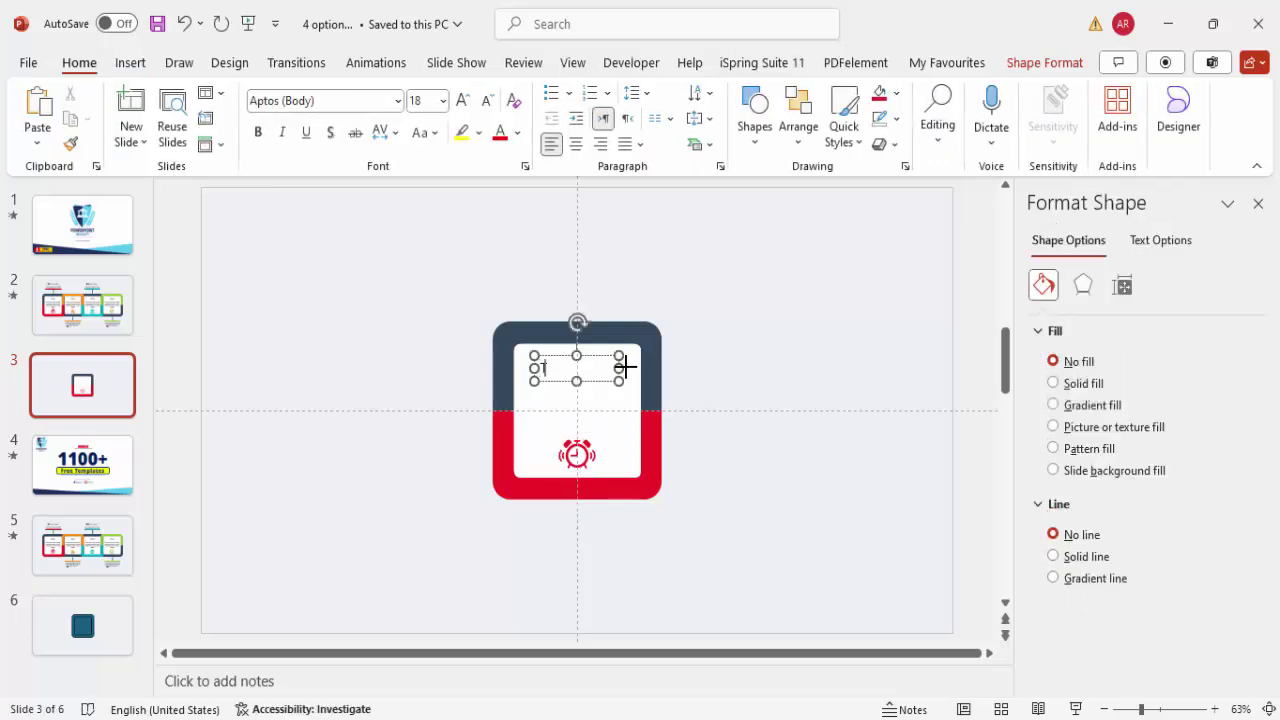
pyautogui.write('TITLE')
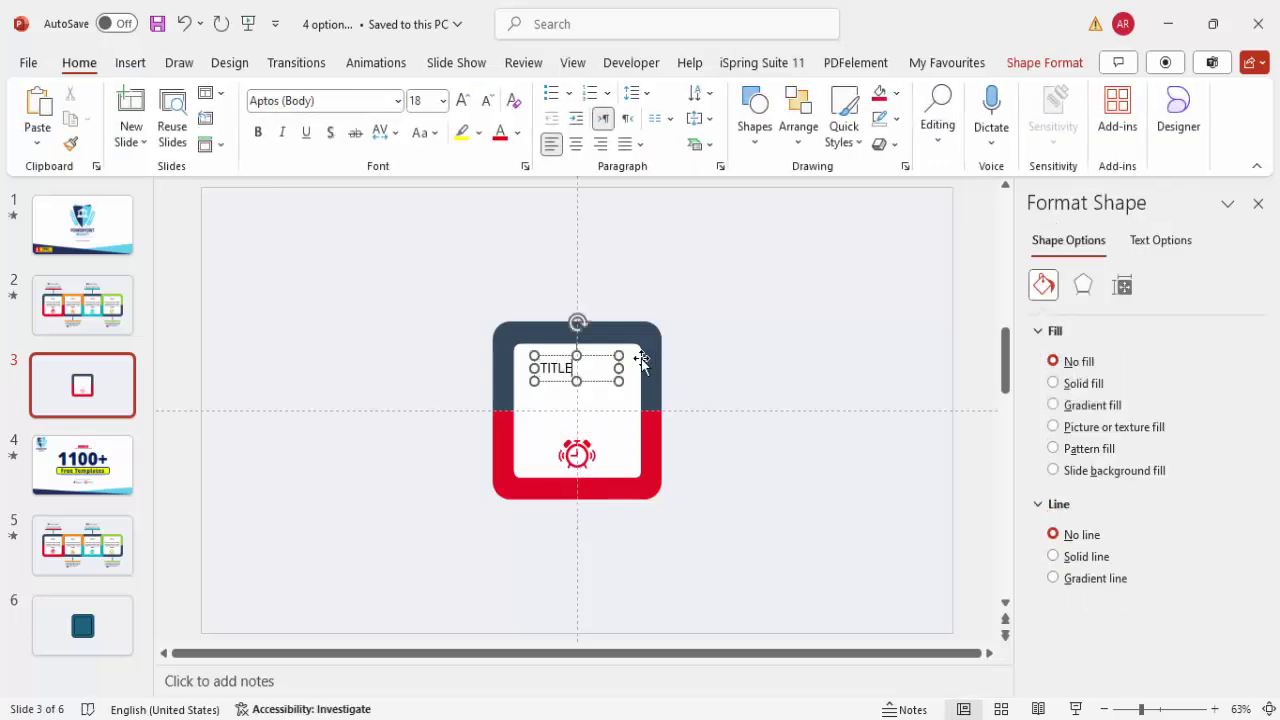
pyautogui.click(584, 352)
pyautogui.click(578, 365)
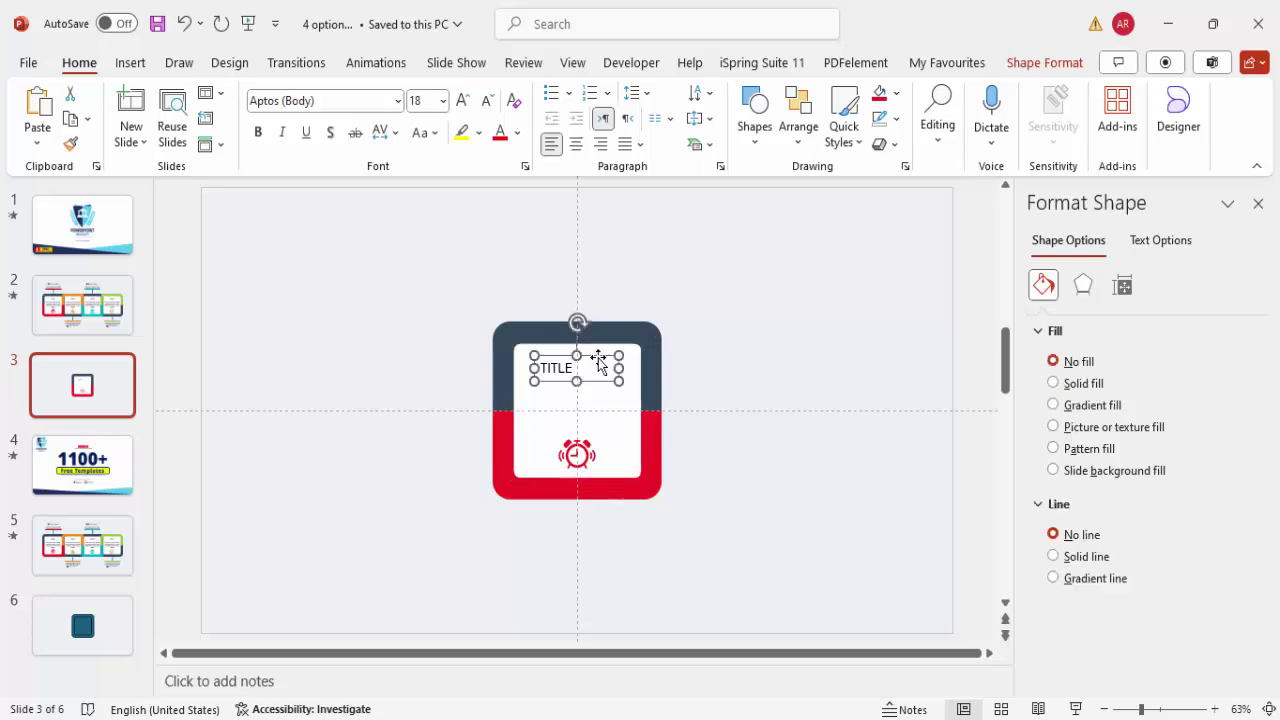
pyautogui.click(576, 146)
pyautogui.click(262, 134)
# Step: Add a centred 14-pt 'Add detail text here' text box positioned under TITLE
pyautogui.click(146, 64)
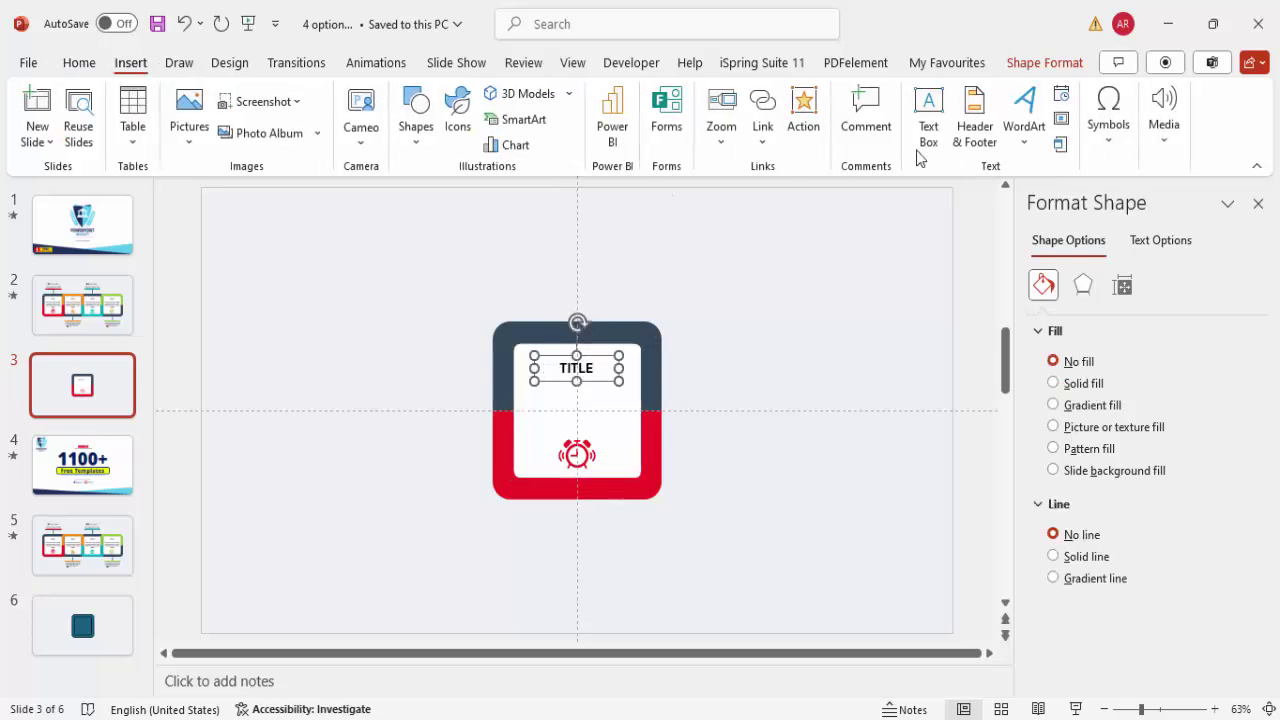
pyautogui.click(928, 115)
pyautogui.moveTo(534, 393); pyautogui.dragTo(641, 470)
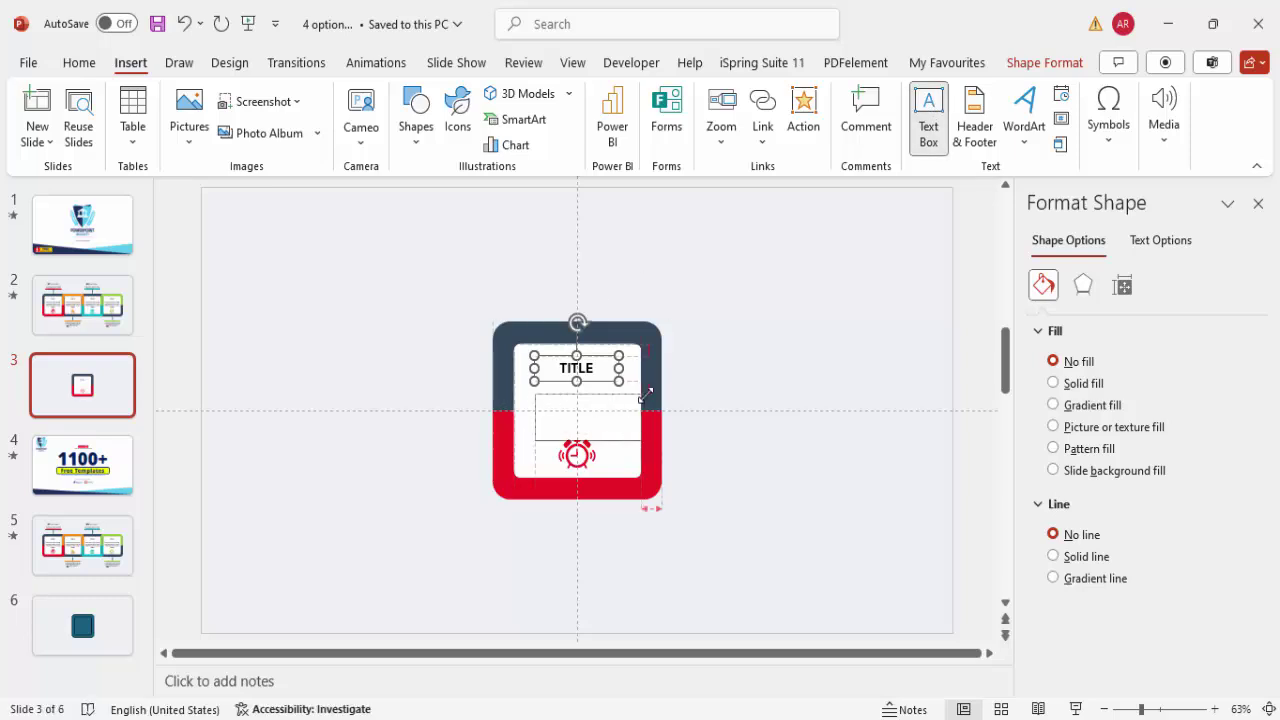
pyautogui.write('Add detail text here')
pyautogui.press('Escape')
pyautogui.click(576, 143)
pyautogui.click(490, 101)
pyautogui.click(490, 101)
pyautogui.moveTo(624, 398); pyautogui.dragTo(615, 384)
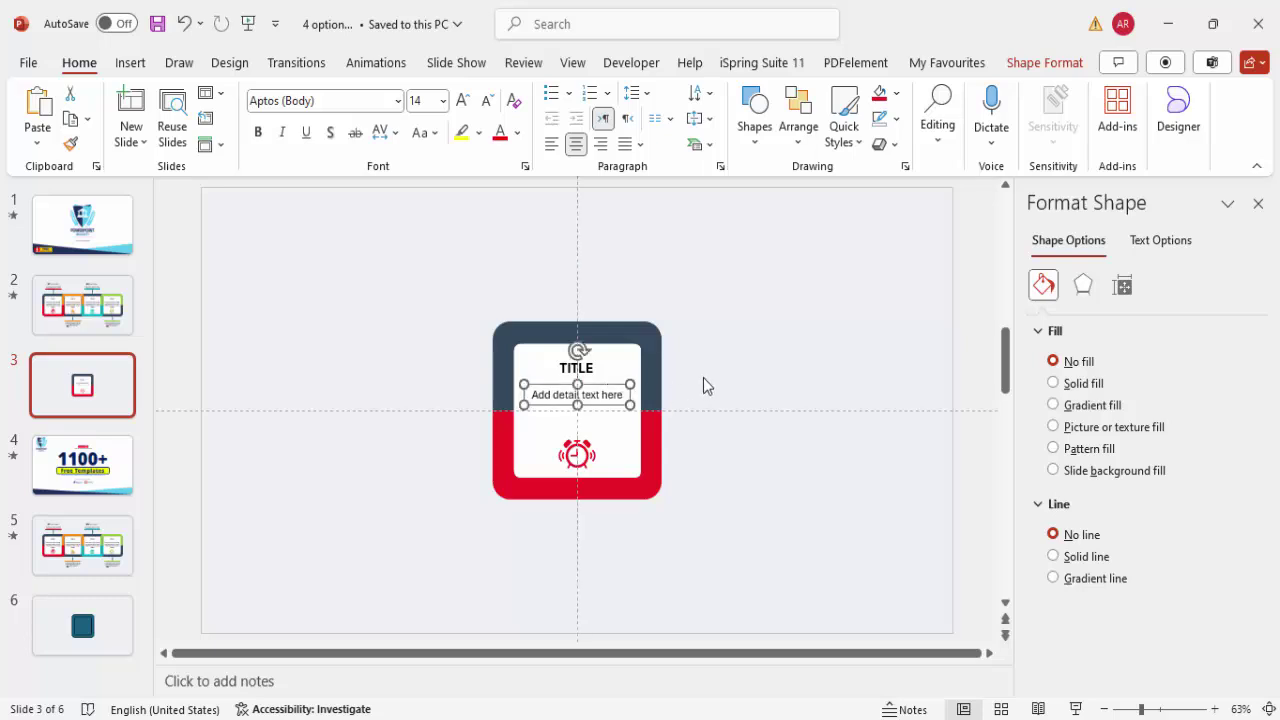
# Step: Duplicate the whole card beside the original and fill the copy's top shape orange
pyautogui.click(703, 379)
pyautogui.moveTo(417, 284); pyautogui.dragTo(881, 649)
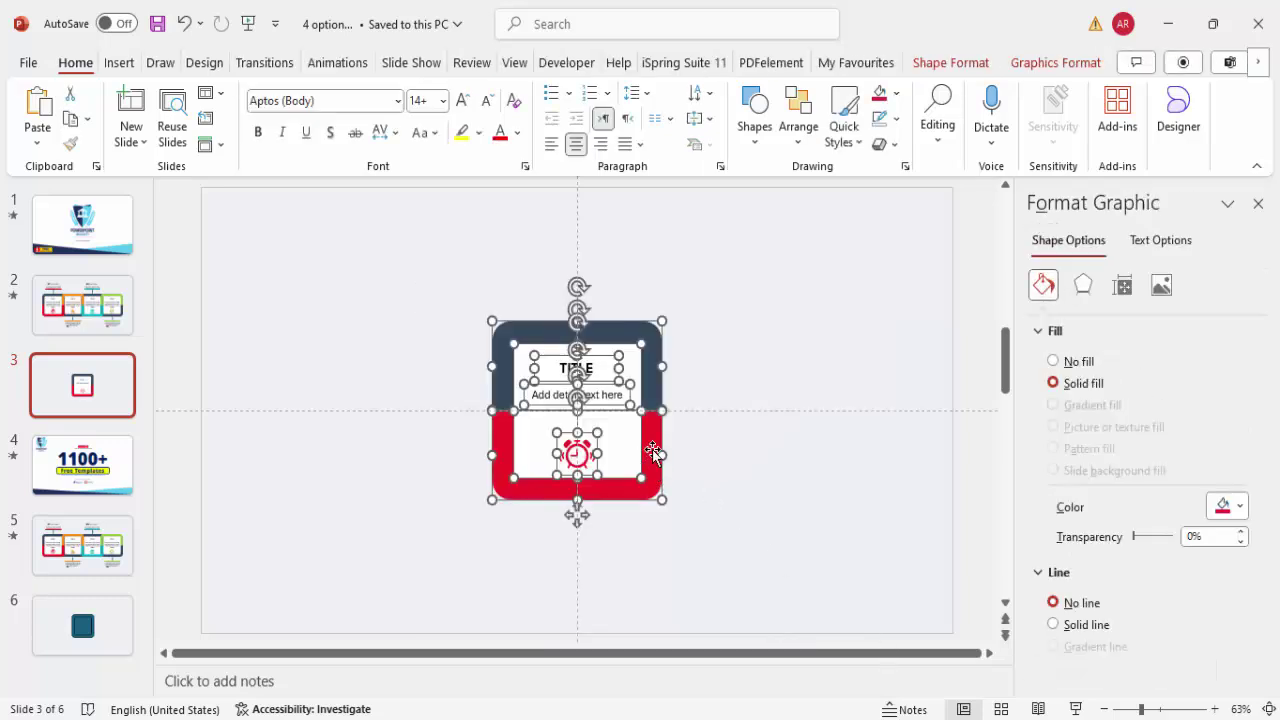
pyautogui.moveTo(654, 447); pyautogui.dragTo(561, 459)
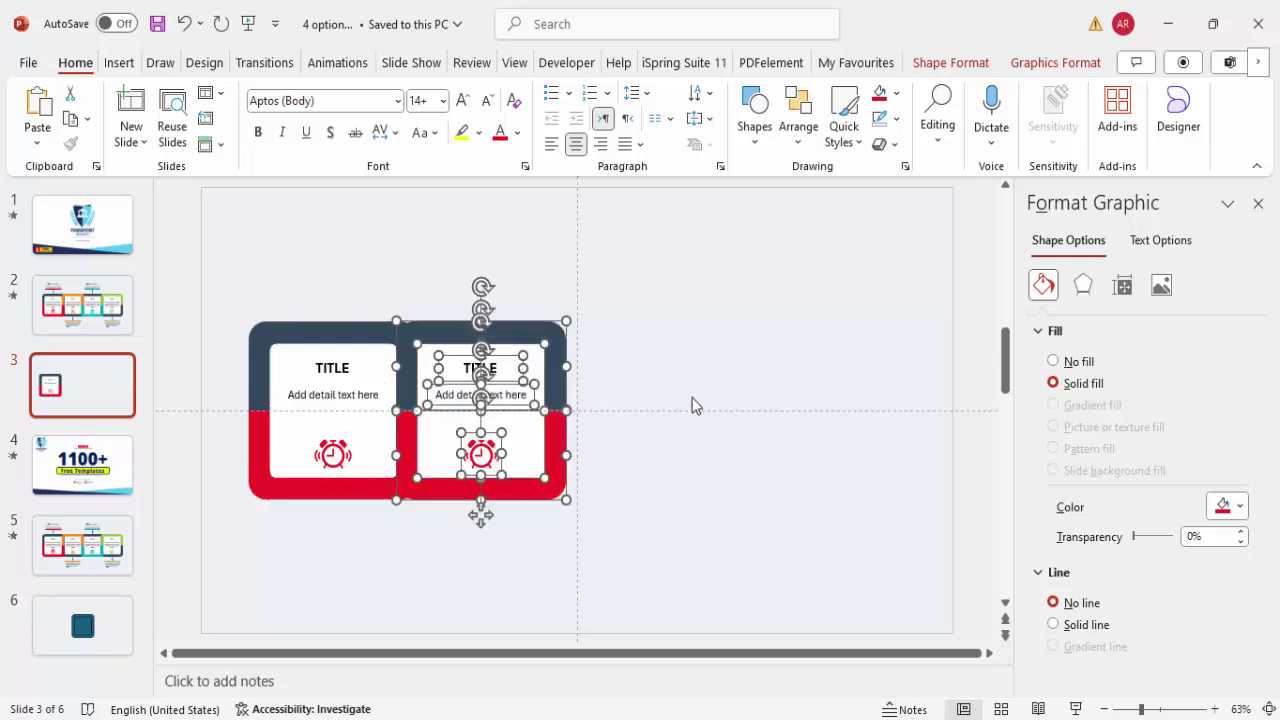
pyautogui.click(657, 420)
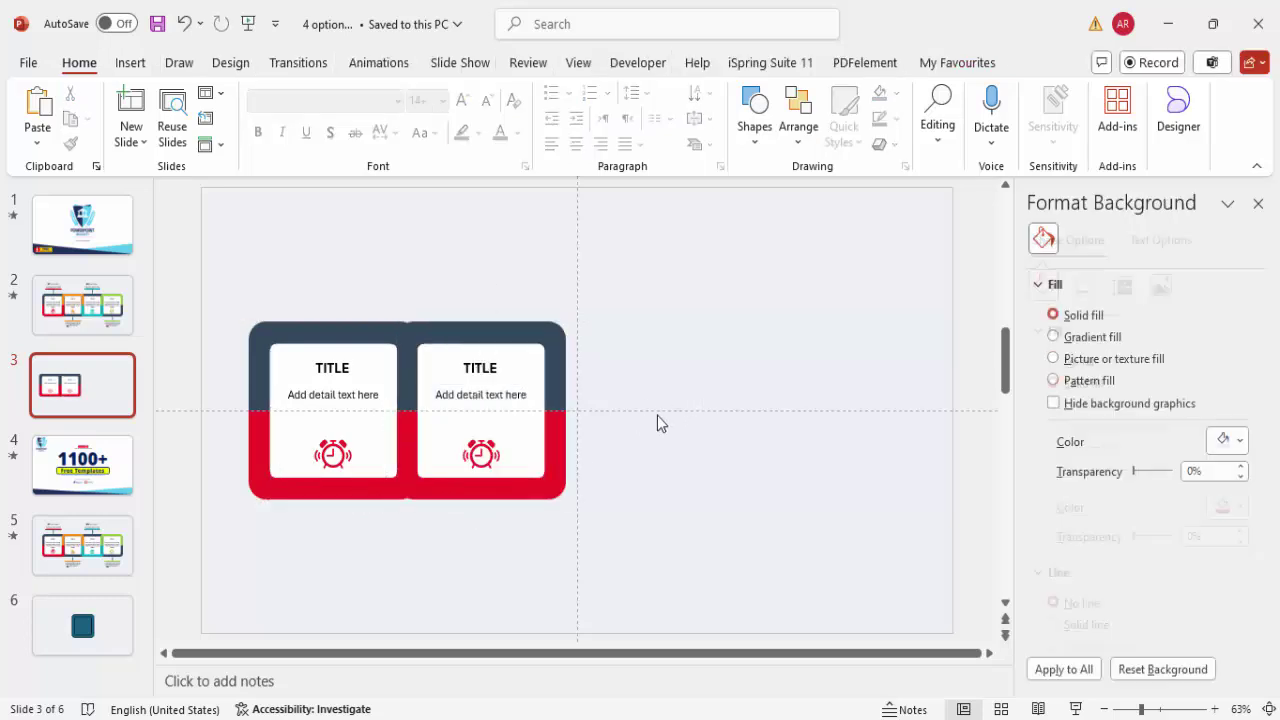
pyautogui.click(471, 343)
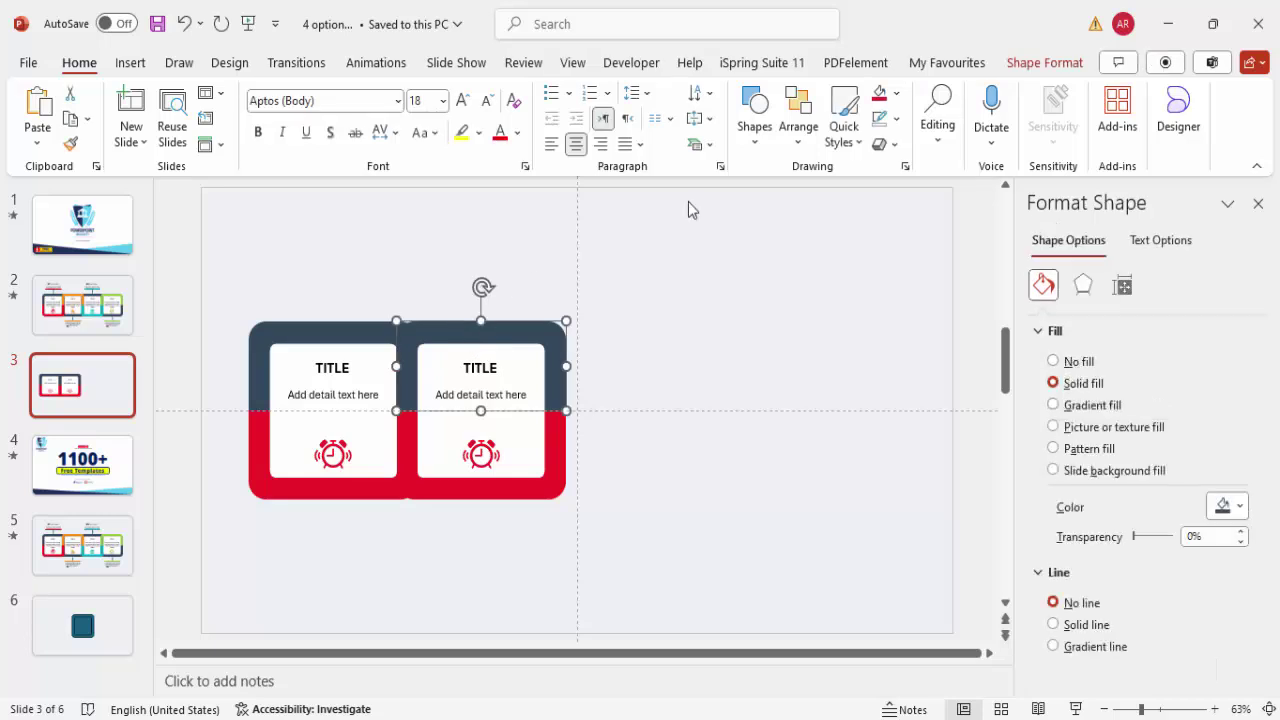
pyautogui.click(895, 93)
pyautogui.click(941, 380)
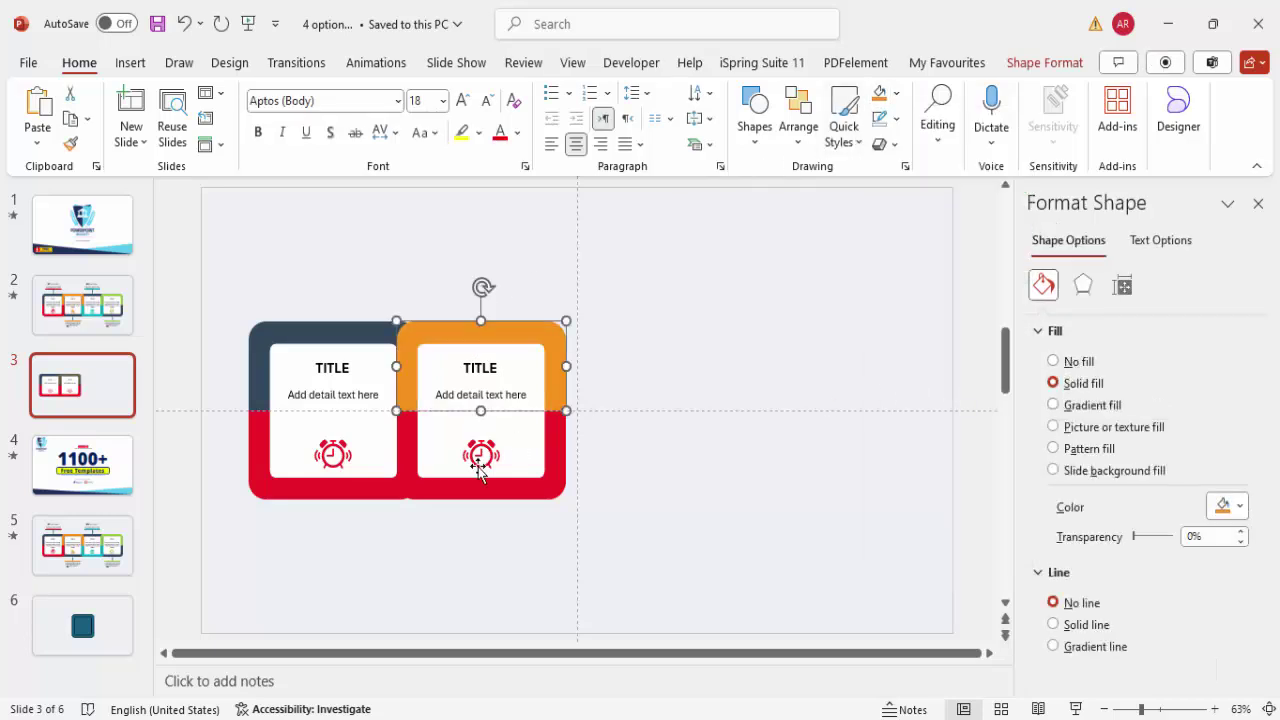
# Step: Fill the copy's bottom shape dark blue-gray and send it to the back
pyautogui.click(548, 460)
pyautogui.click(880, 95)
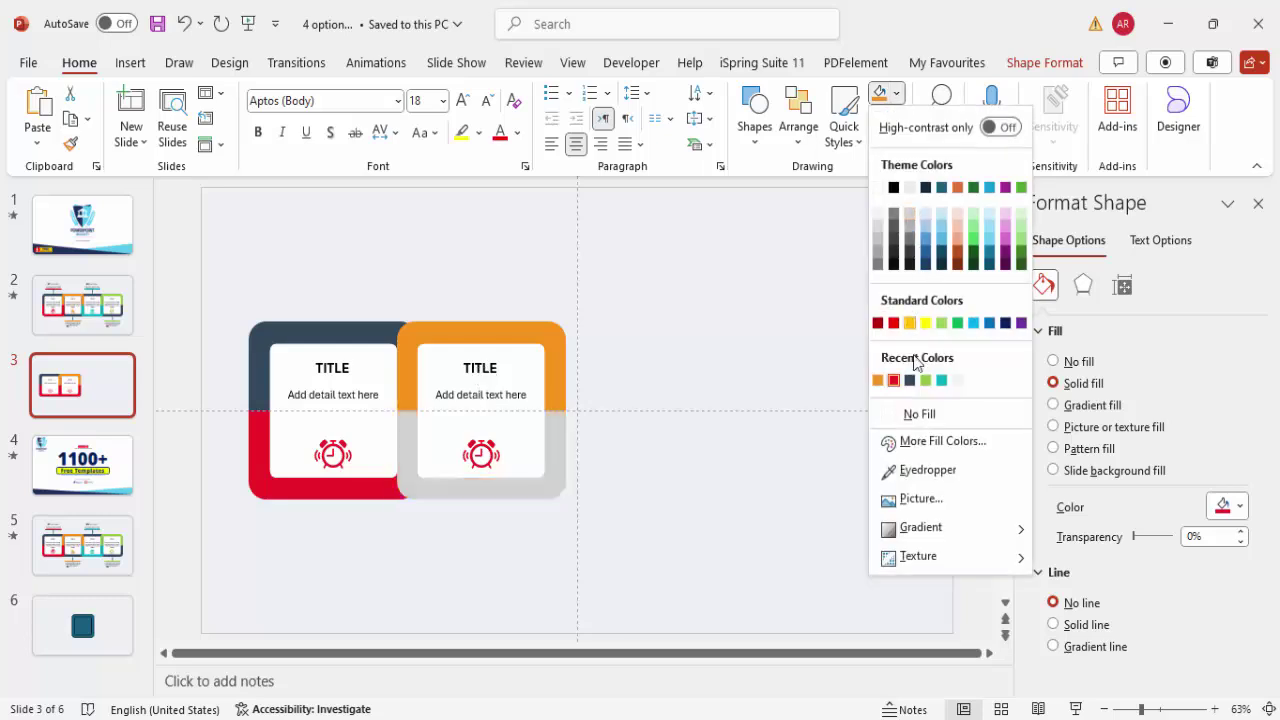
pyautogui.click(910, 380)
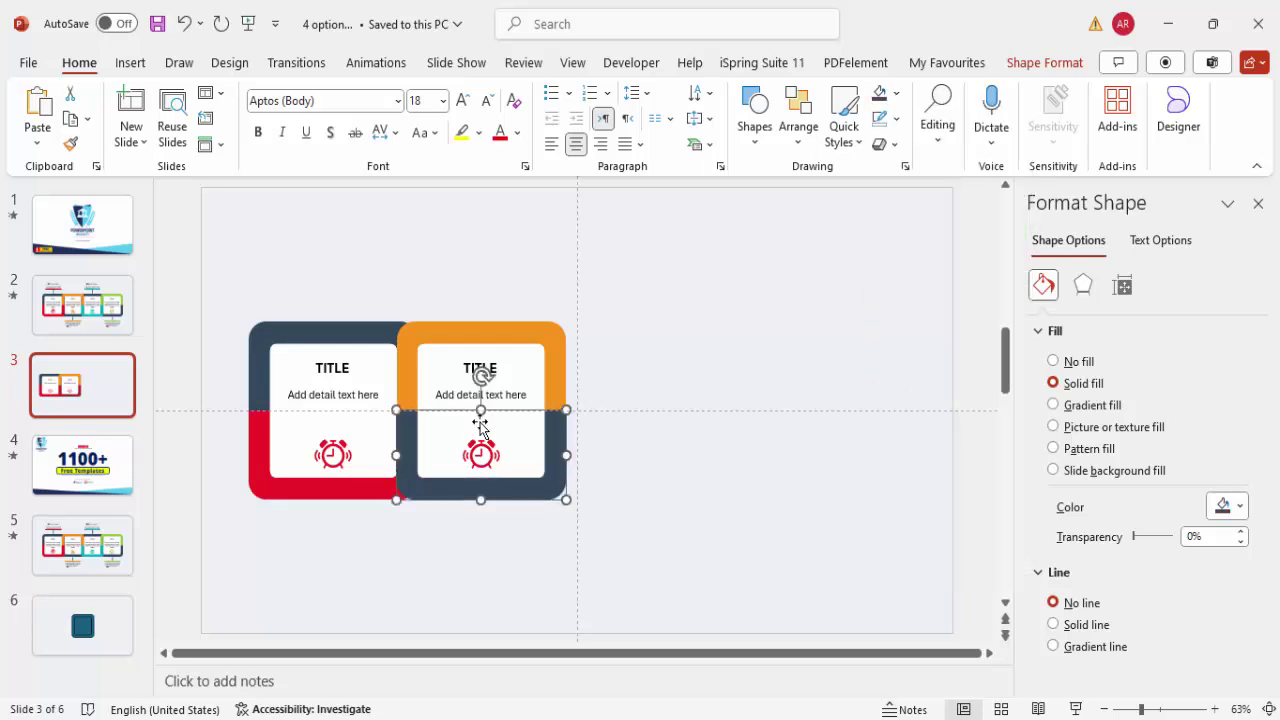
pyautogui.click(1044, 62)
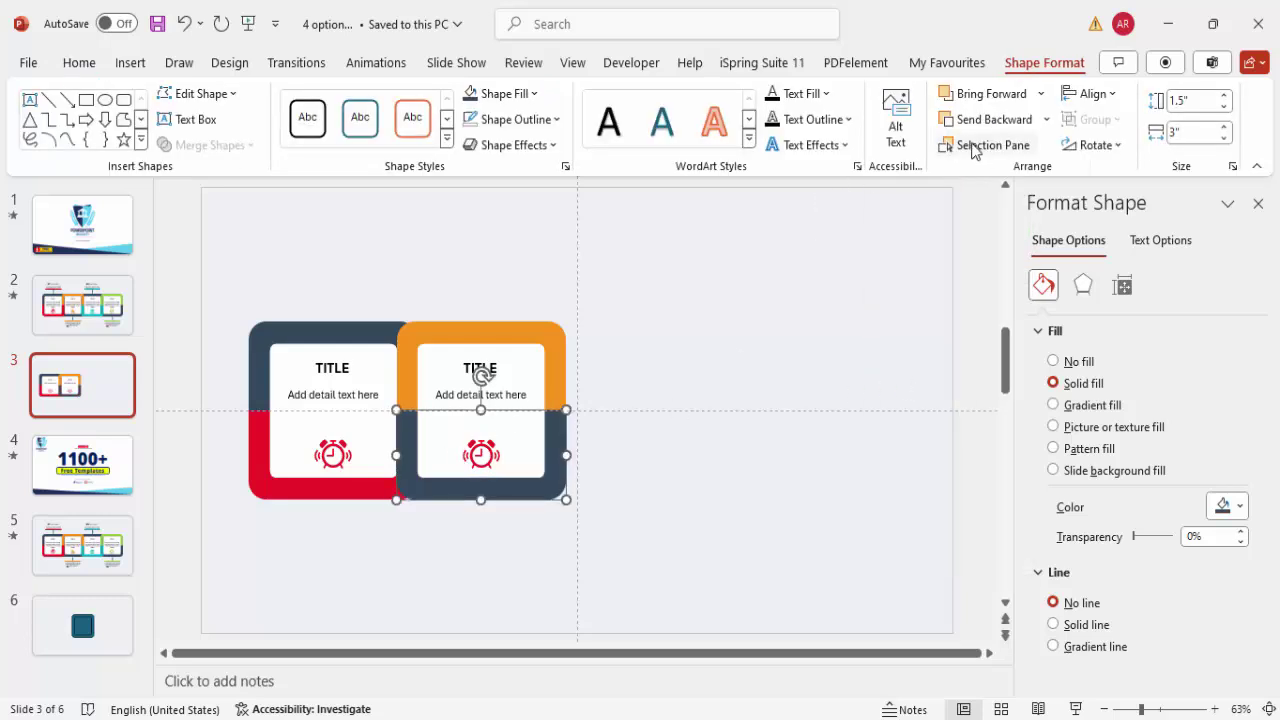
pyautogui.click(1046, 119)
pyautogui.click(1010, 174)
pyautogui.click(714, 358)
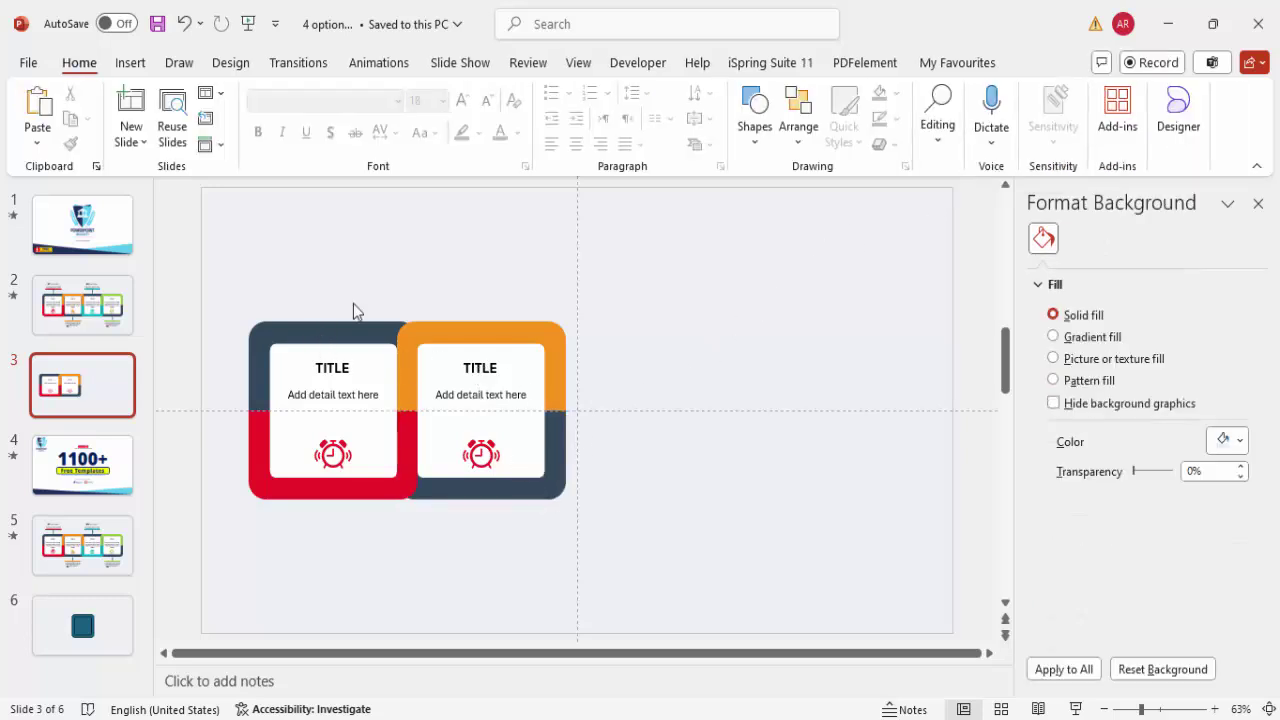
# Step: Copy both cards to the right and send the third card's dark top shape to the back
pyautogui.moveTo(223, 297); pyautogui.dragTo(744, 625)
pyautogui.moveTo(437, 335); pyautogui.dragTo(731, 329)
pyautogui.click(654, 285)
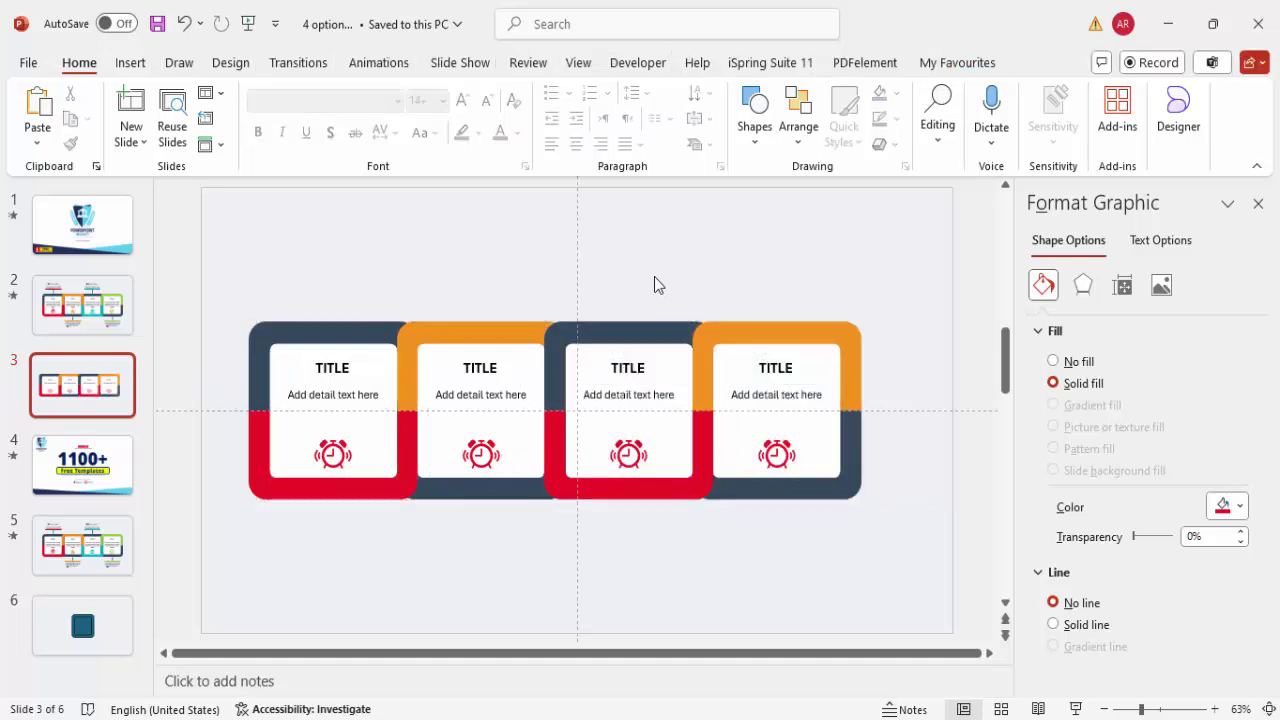
pyautogui.click(594, 324)
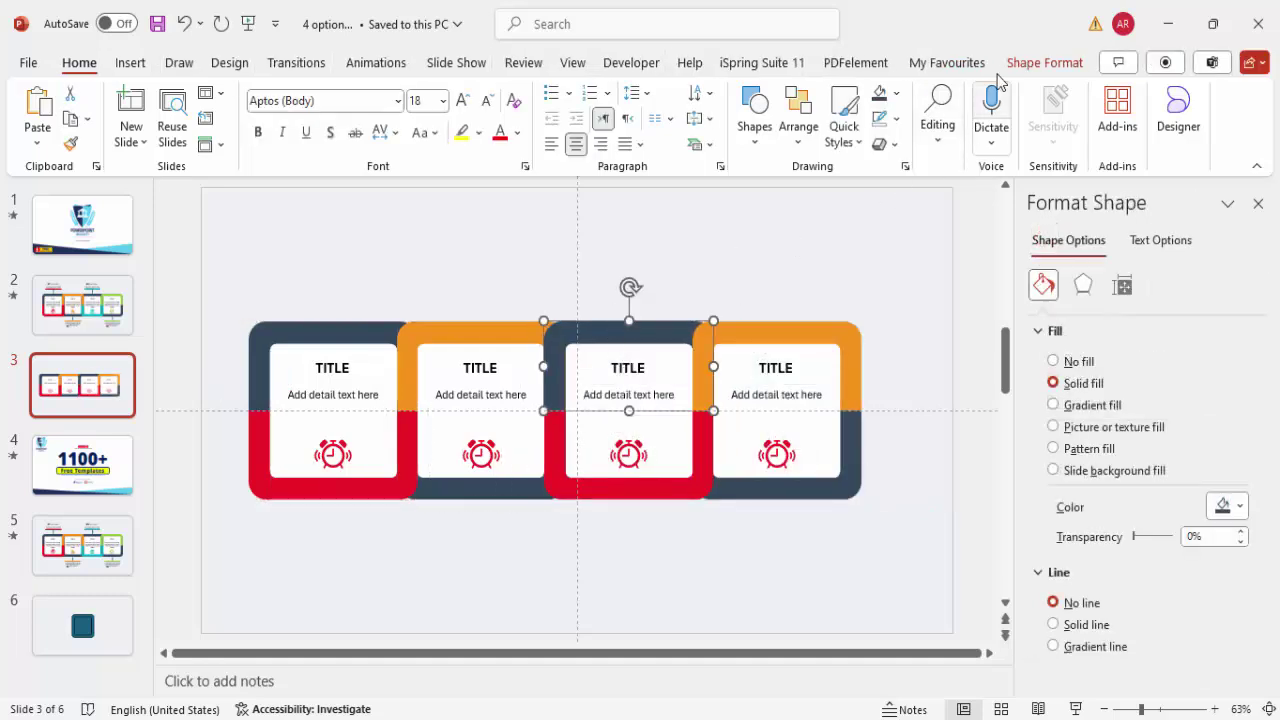
pyautogui.click(1030, 63)
pyautogui.click(1046, 119)
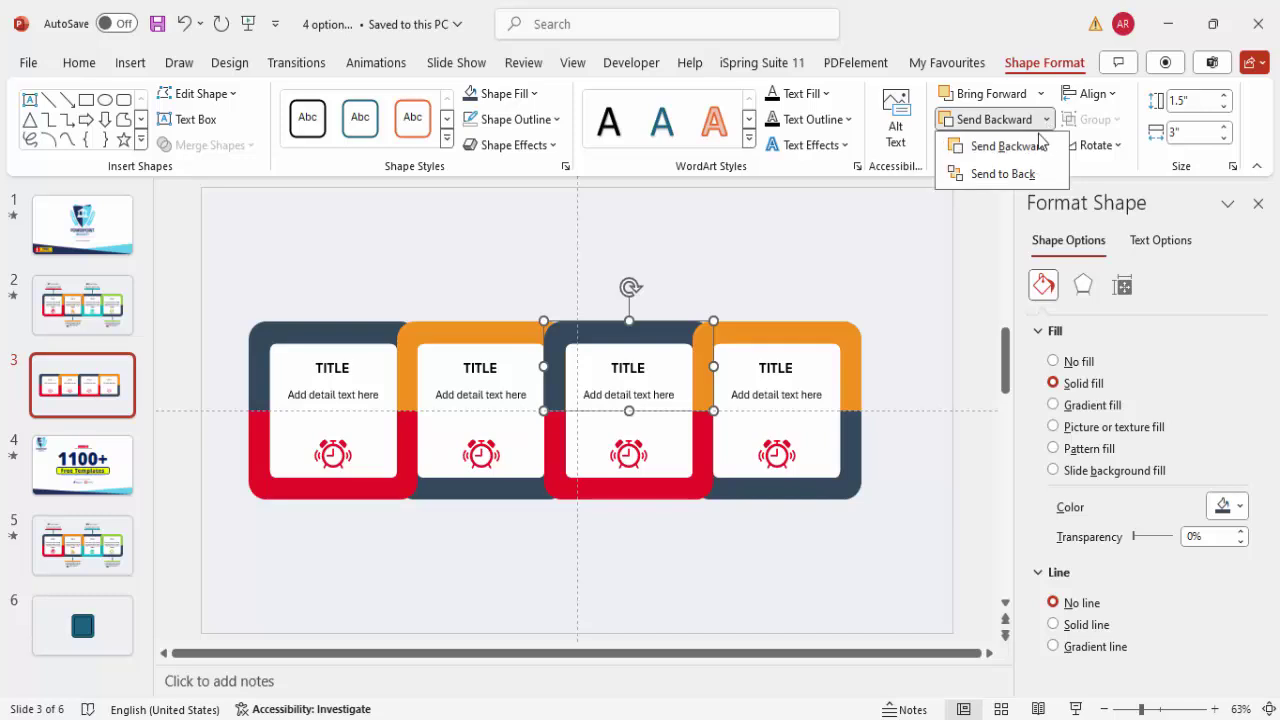
pyautogui.click(1002, 177)
pyautogui.click(706, 486)
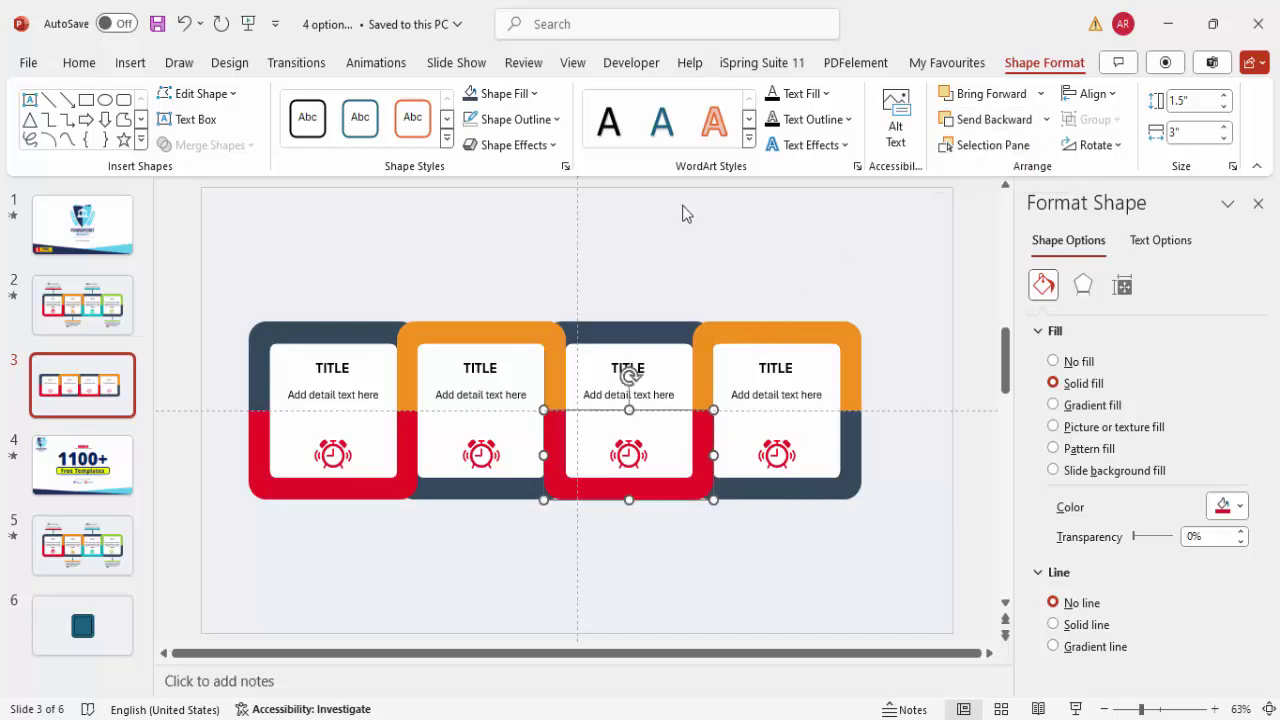
# Step: Fill the third card's bottom half teal and the fourth card's top half light green
pyautogui.click(538, 94)
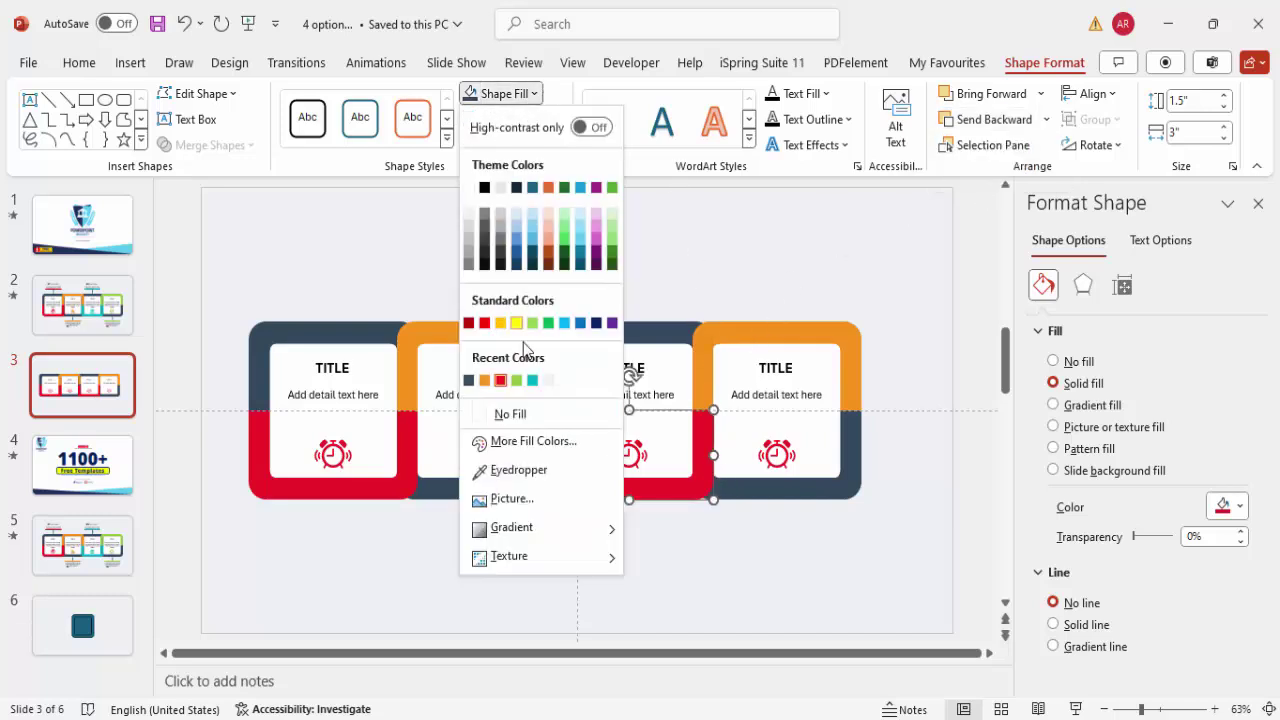
pyautogui.click(532, 381)
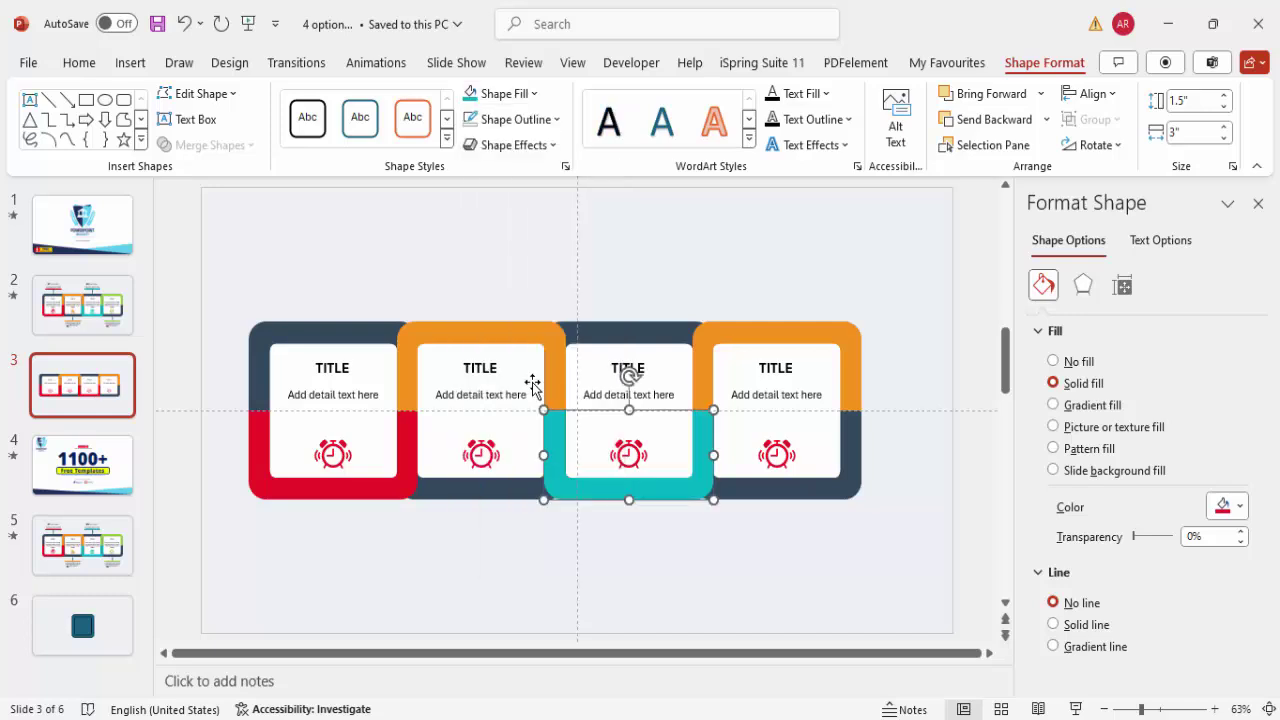
pyautogui.click(775, 340)
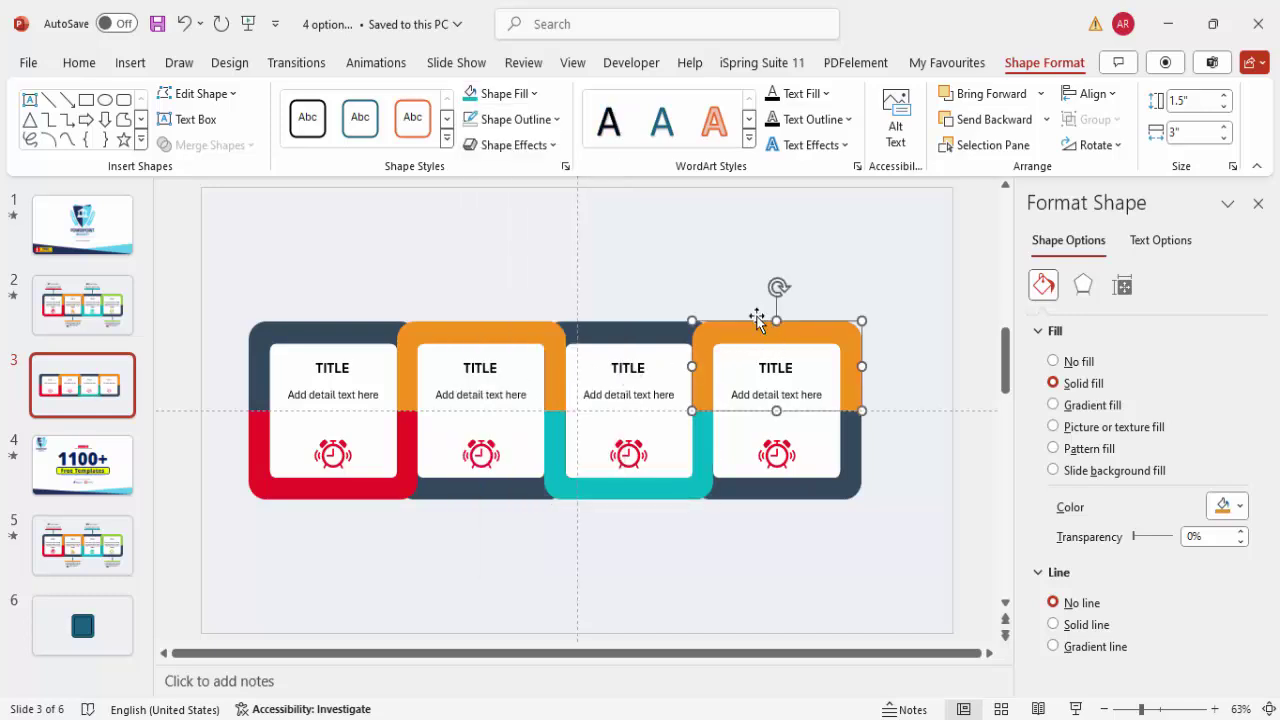
pyautogui.click(539, 94)
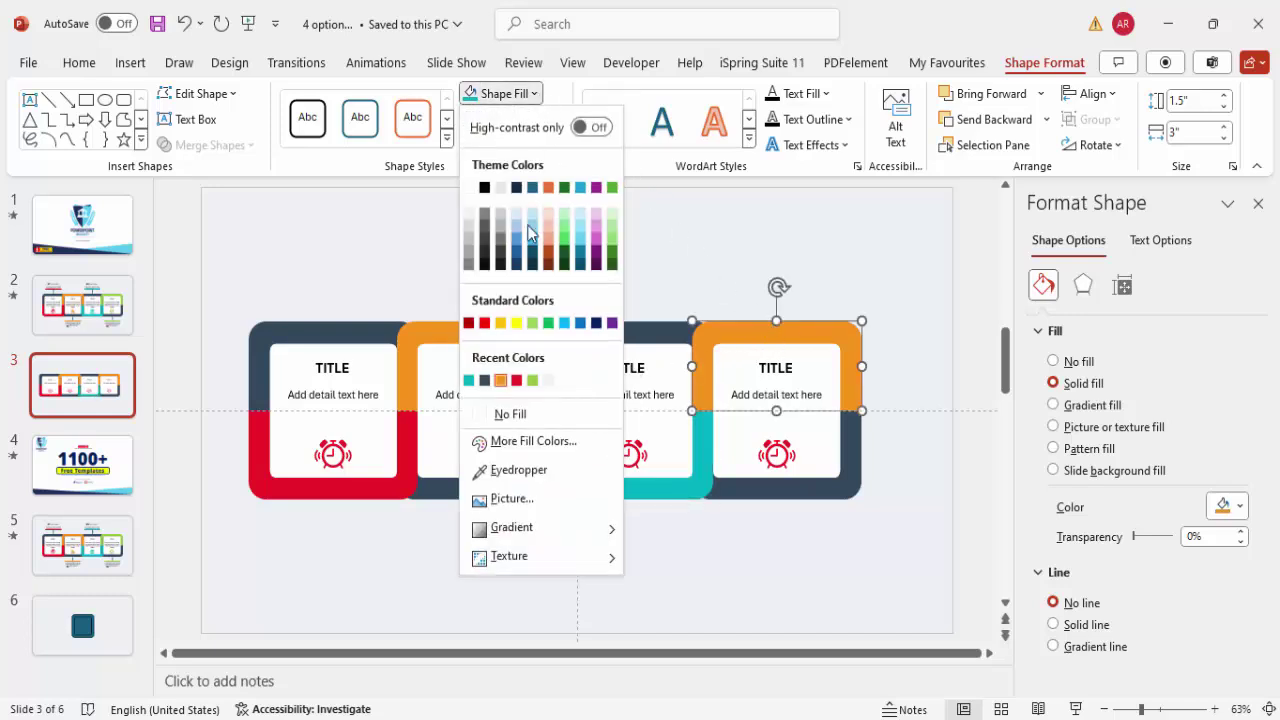
pyautogui.click(532, 380)
pyautogui.click(783, 296)
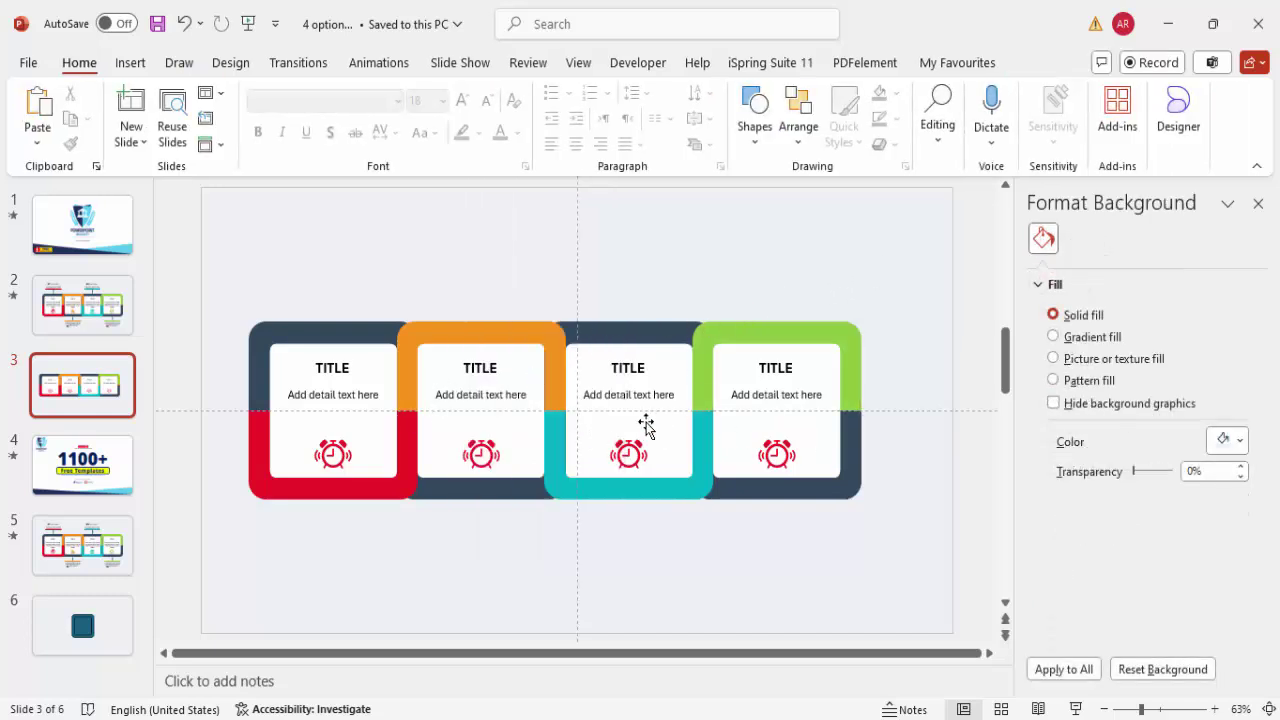
# Step: Swap the second card's alarm clock for the stock Africa icon and fill it orange
pyautogui.click(489, 452)
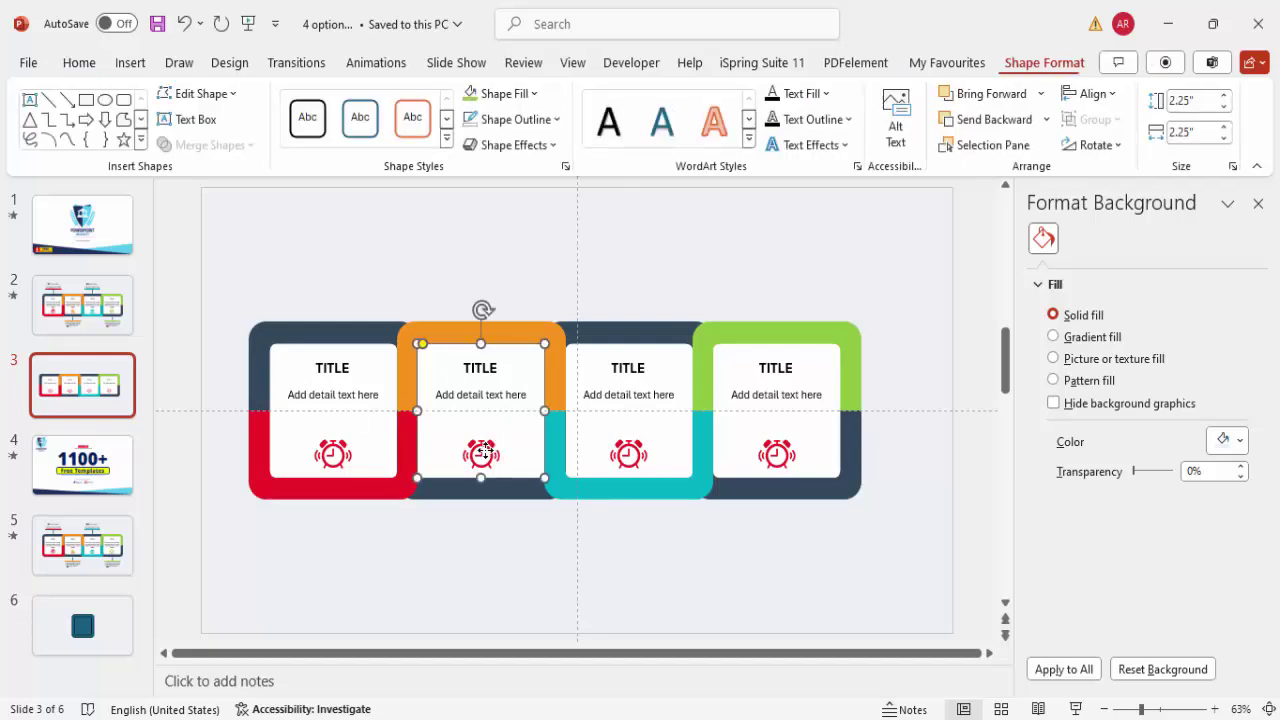
pyautogui.click(488, 444)
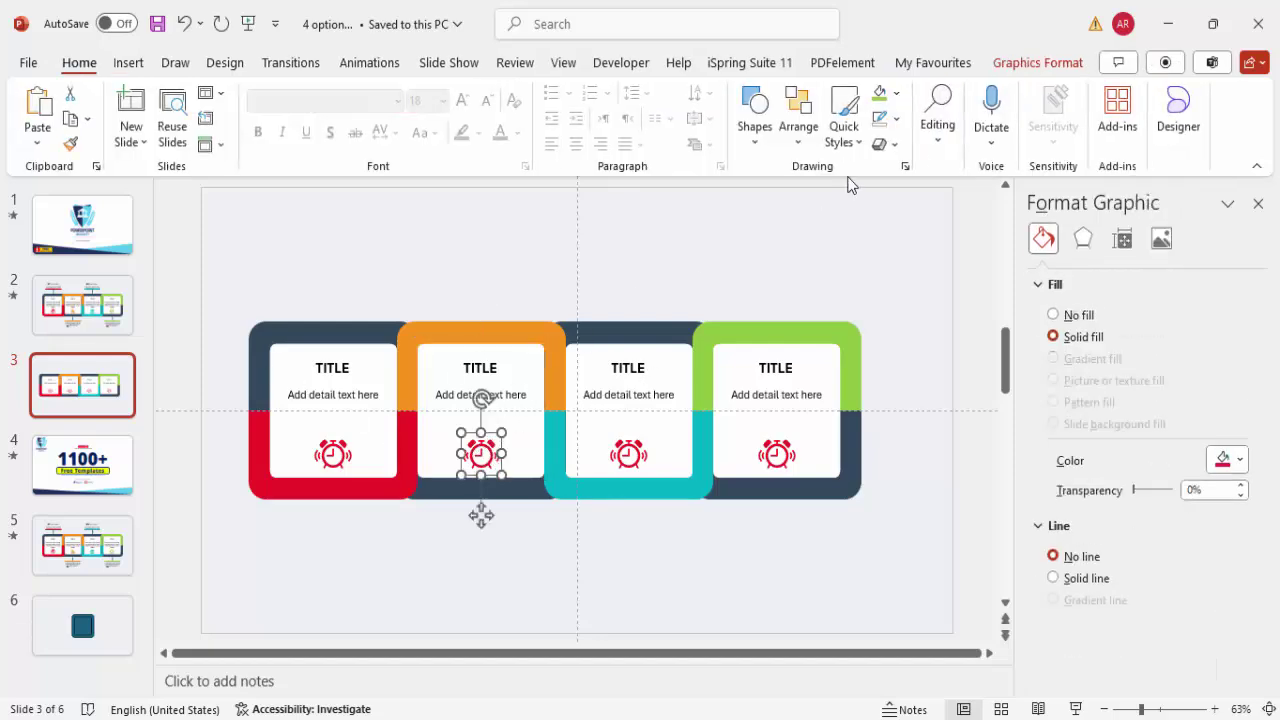
pyautogui.click(1012, 66)
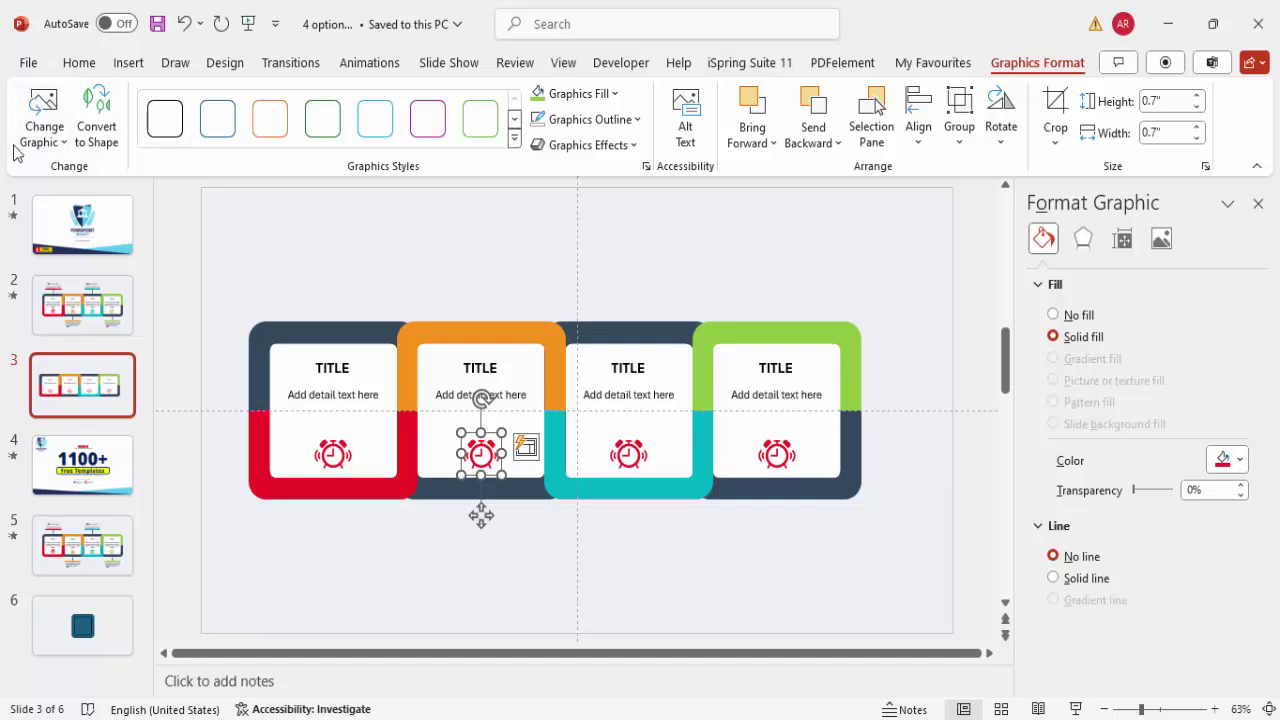
pyautogui.click(48, 135)
pyautogui.click(86, 283)
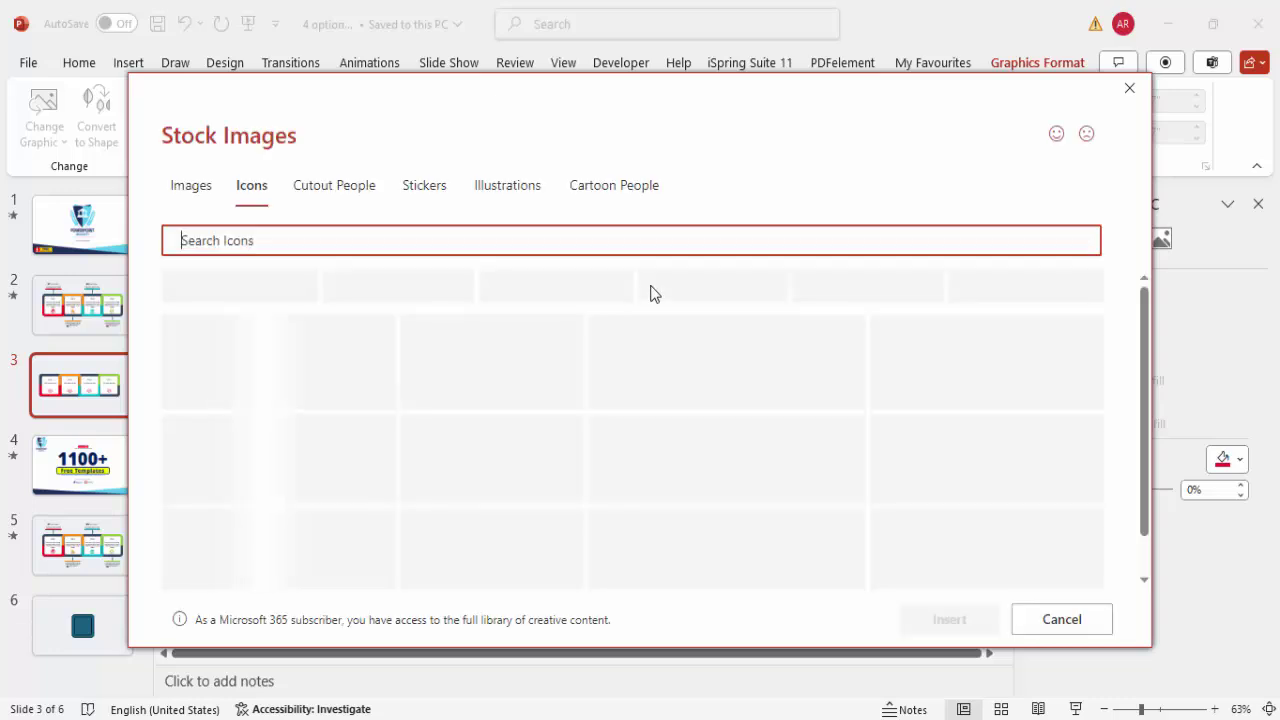
pyautogui.click(870, 440)
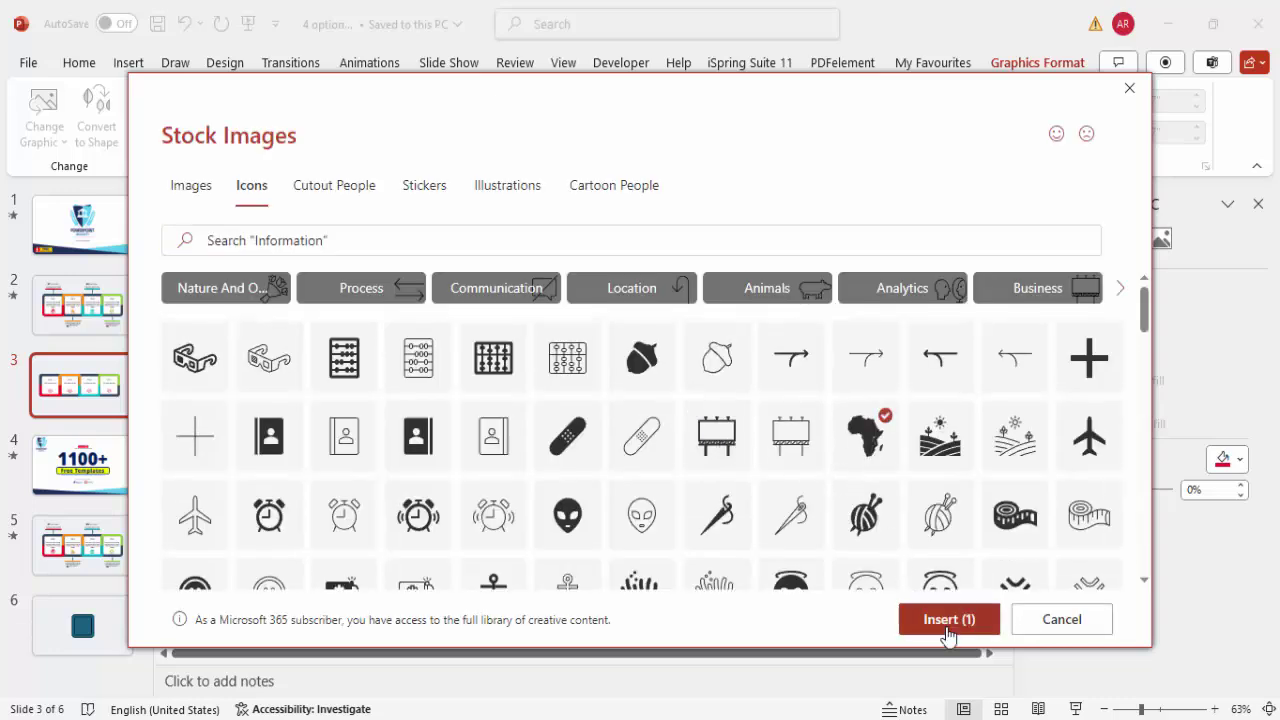
pyautogui.click(949, 620)
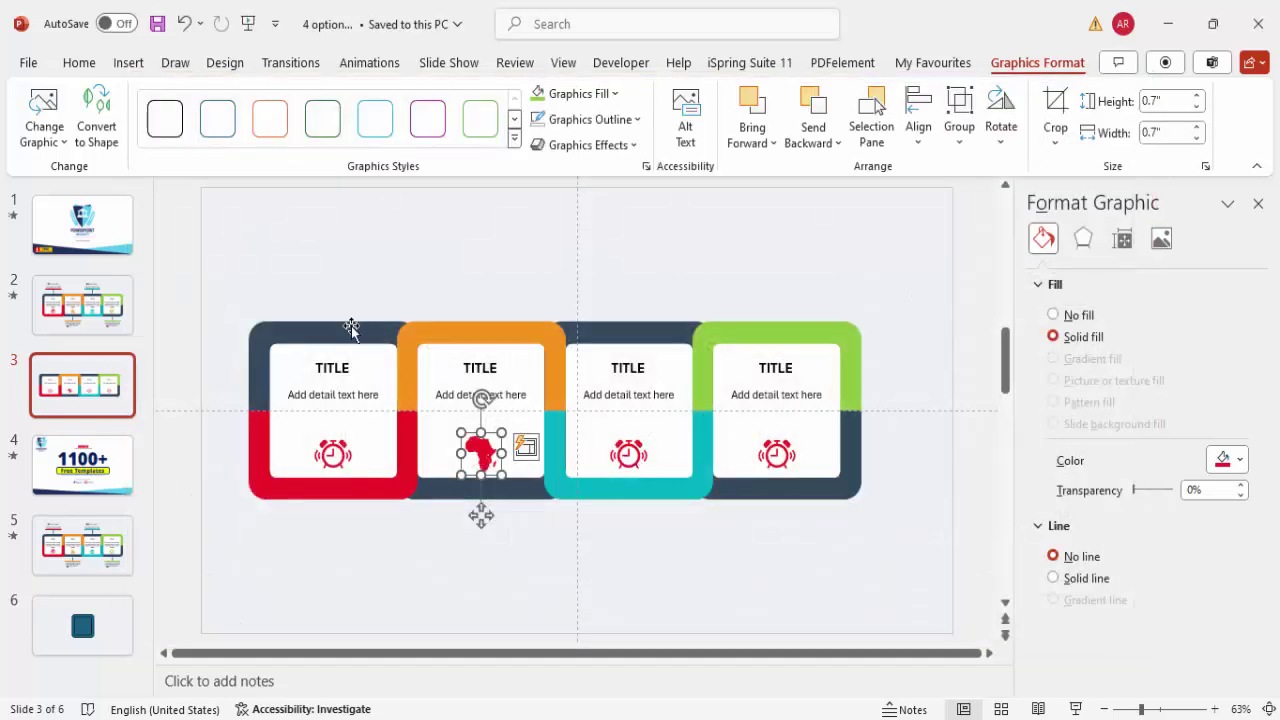
pyautogui.click(588, 94)
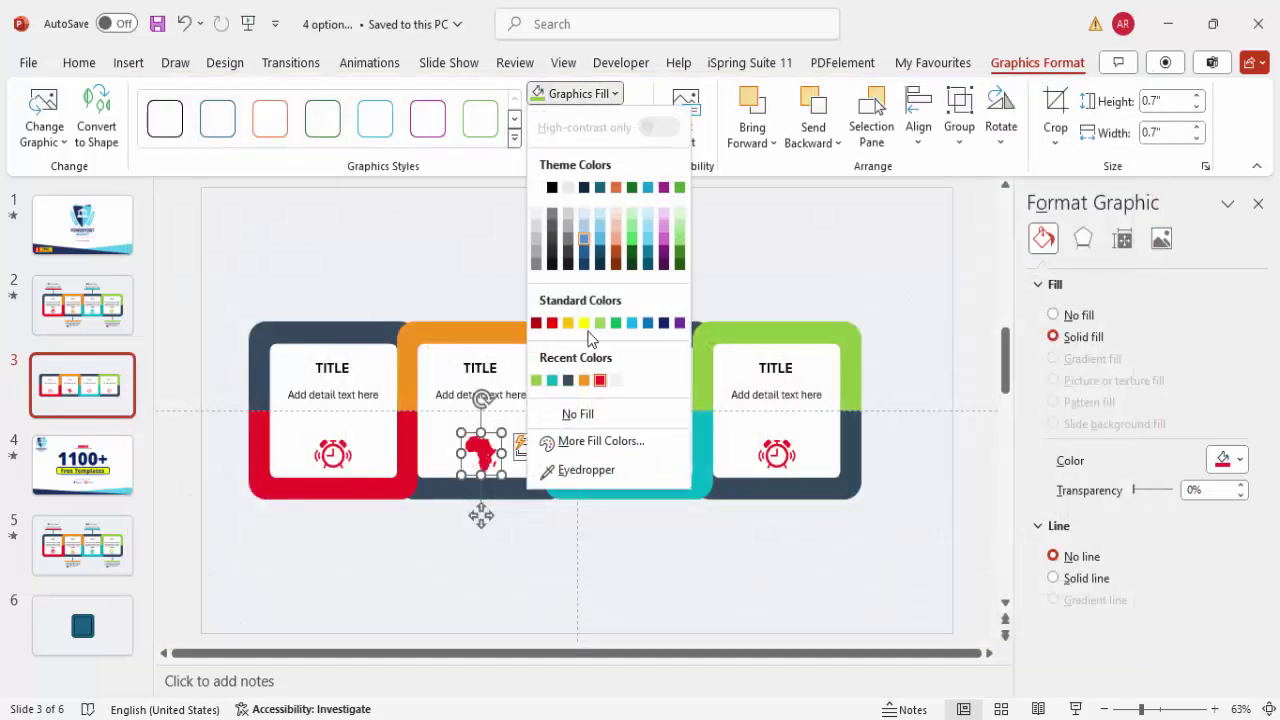
pyautogui.click(584, 381)
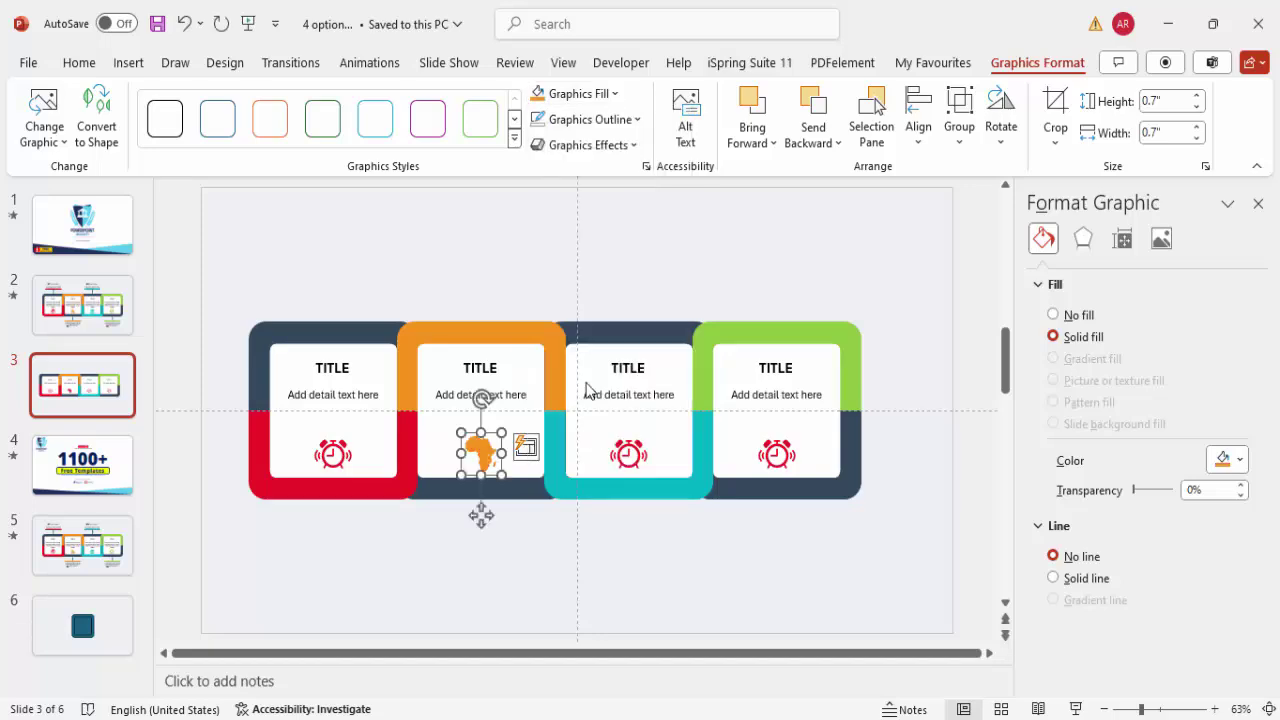
# Step: Colour the third card's icon teal and replace it with the pagoda icon
pyautogui.click(637, 456)
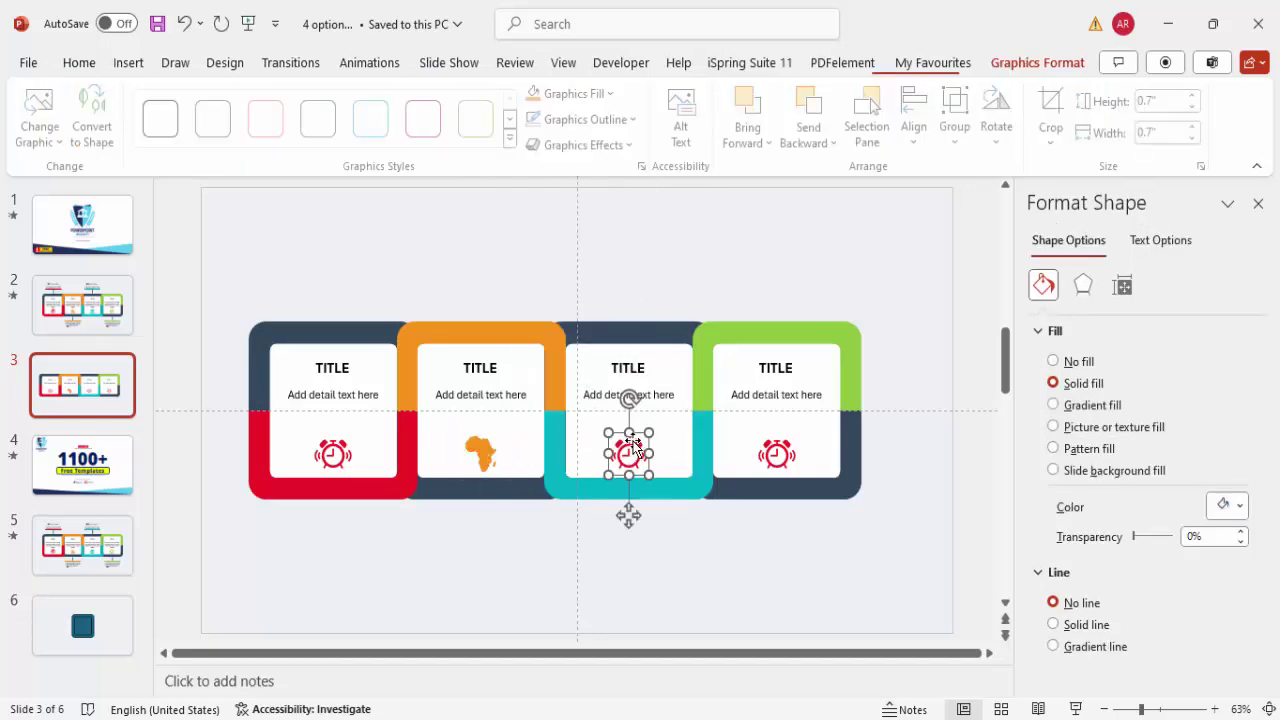
pyautogui.click(616, 94)
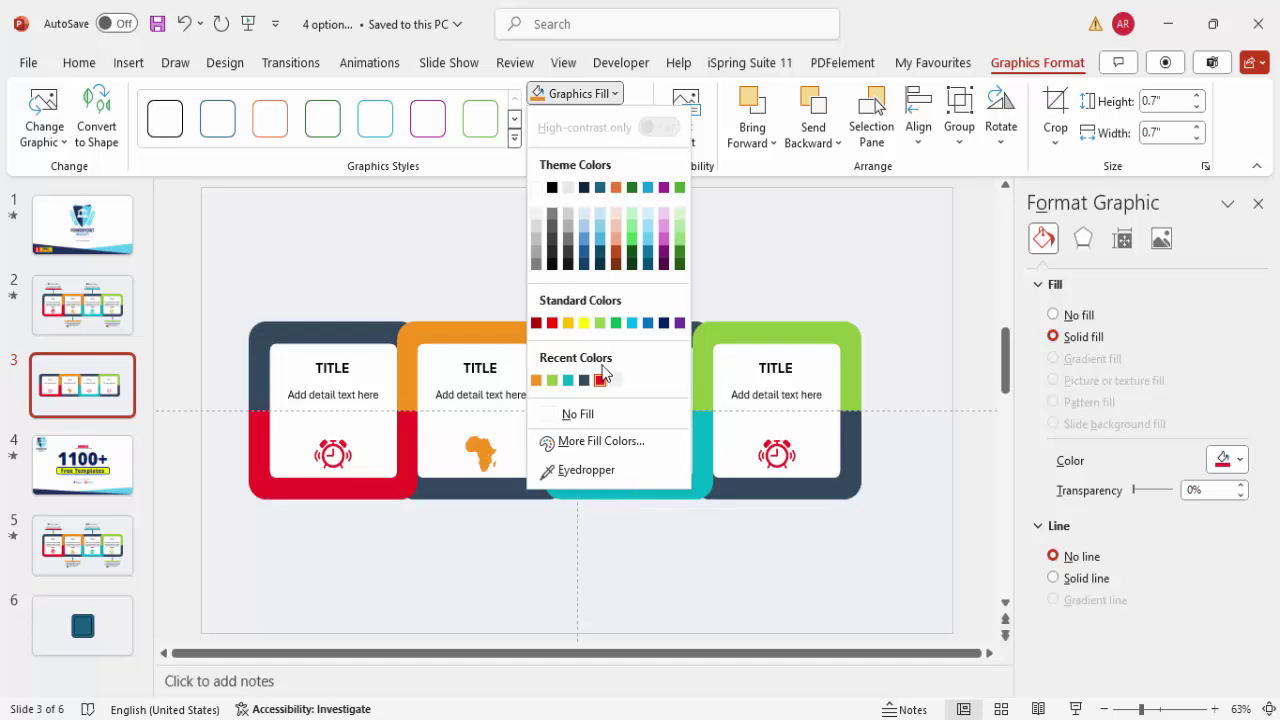
pyautogui.click(568, 381)
pyautogui.click(60, 145)
pyautogui.click(90, 282)
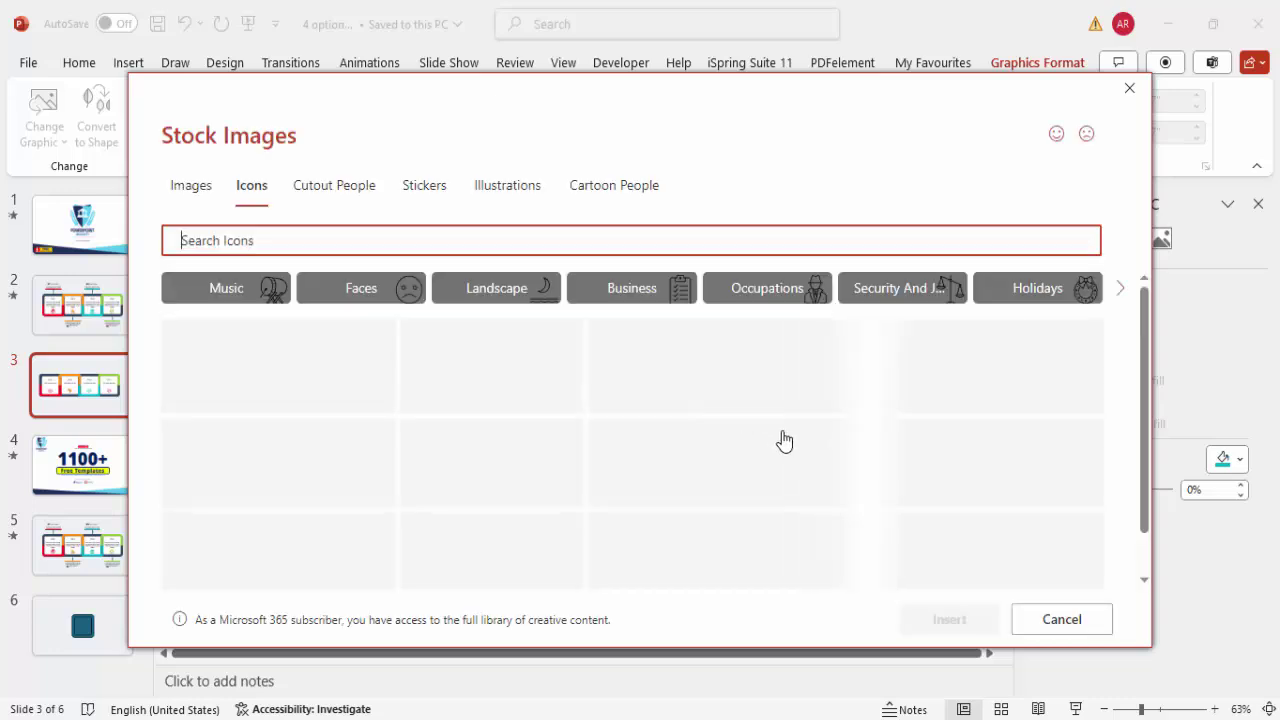
pyautogui.scroll(-5, 783, 443)
pyautogui.click(583, 540)
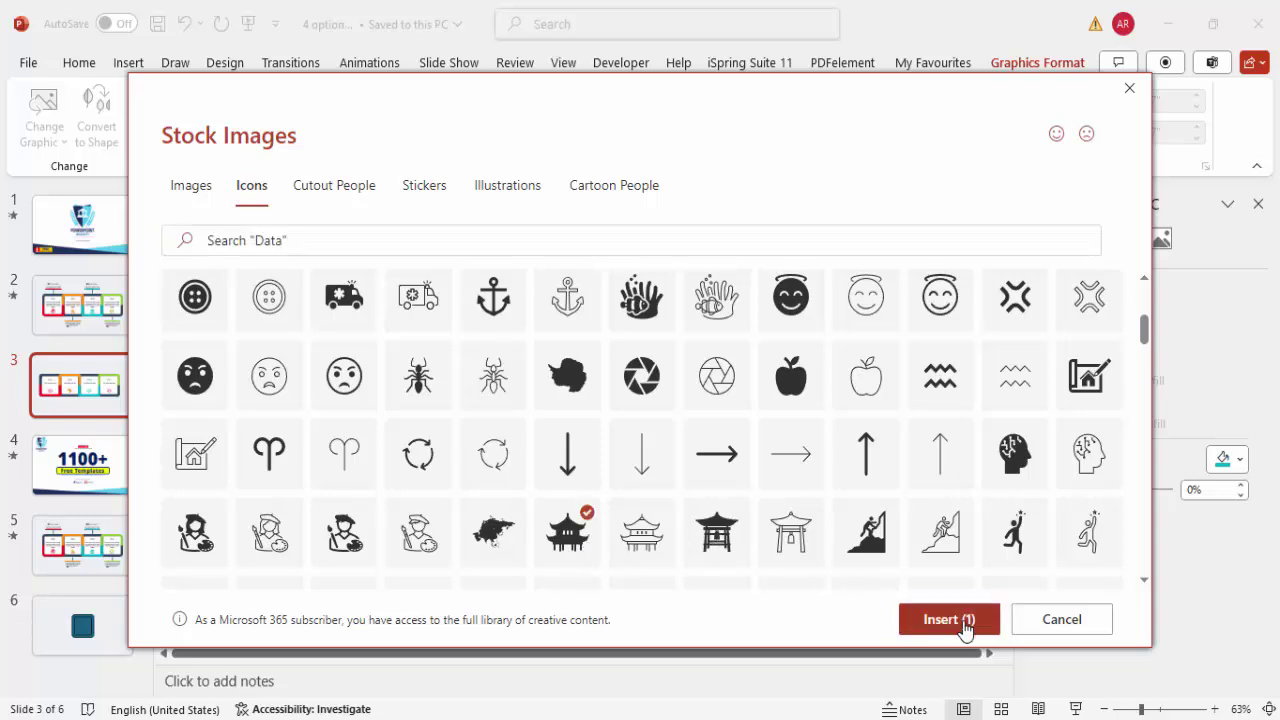
pyautogui.click(949, 619)
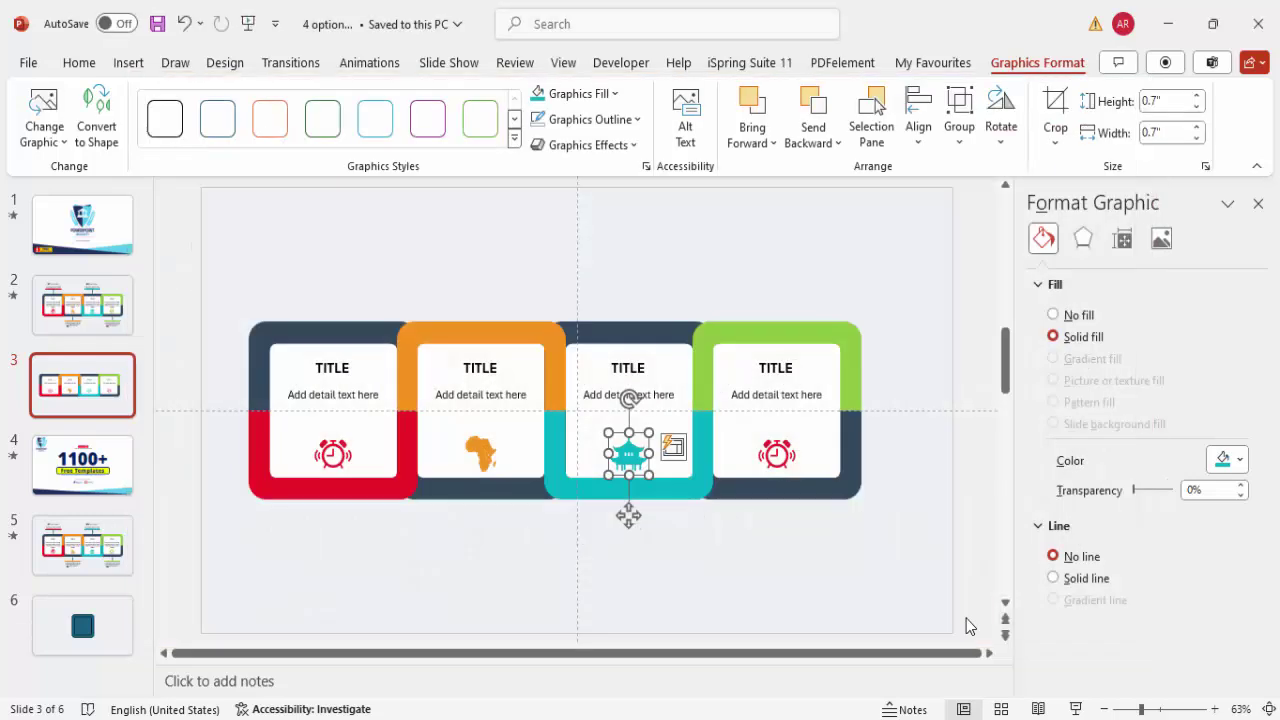
# Step: Fill the fourth card's alarm clock green, then select the first card's white panel
pyautogui.click(781, 450)
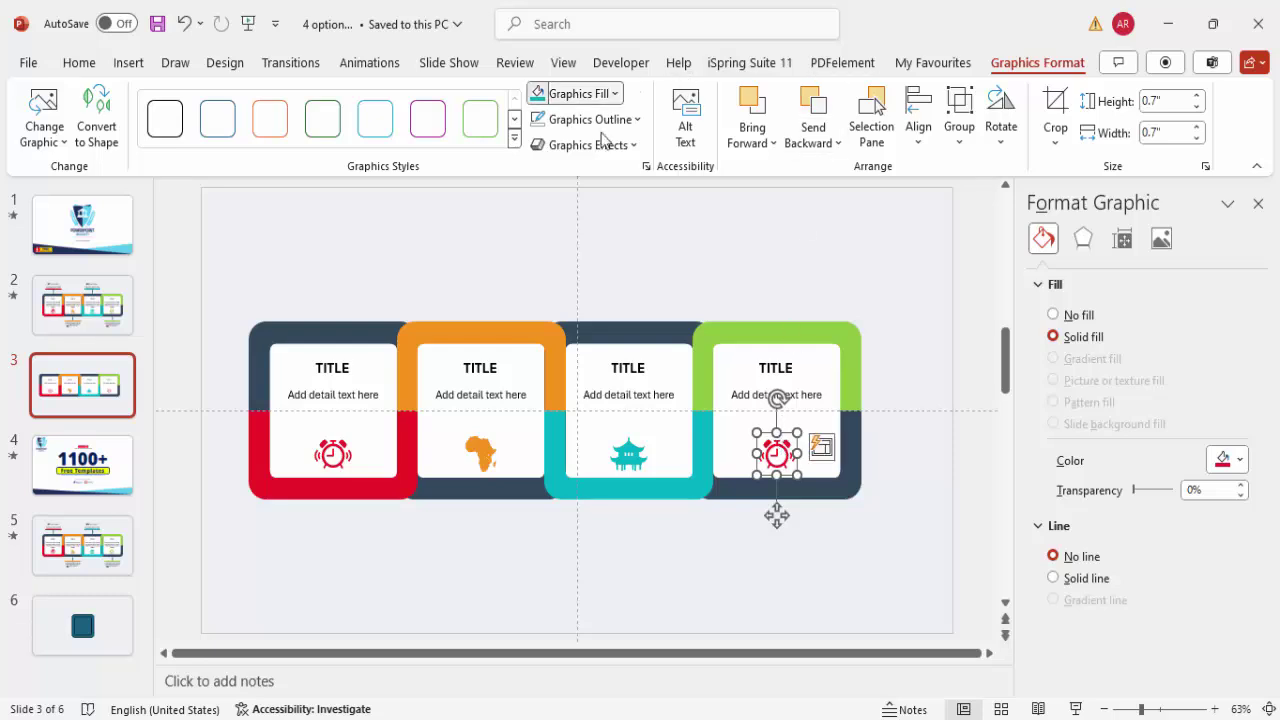
pyautogui.click(614, 93)
pyautogui.click(570, 376)
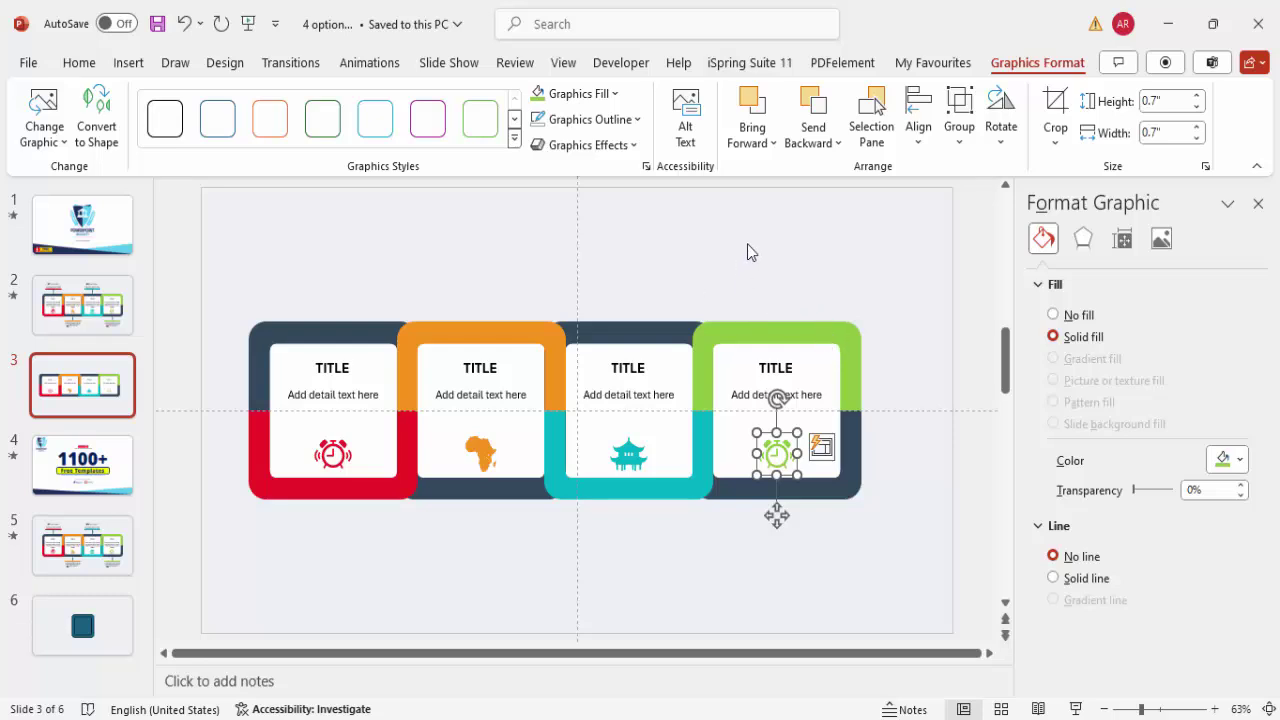
pyautogui.click(451, 266)
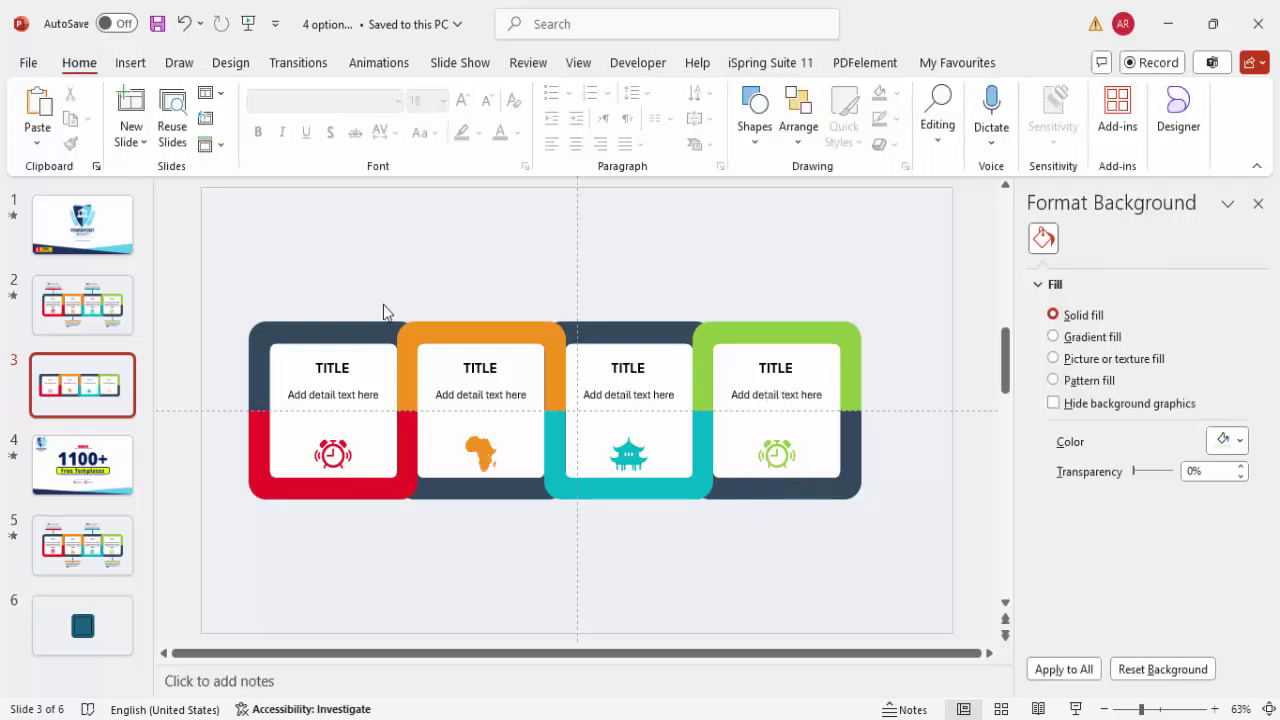
pyautogui.click(375, 355)
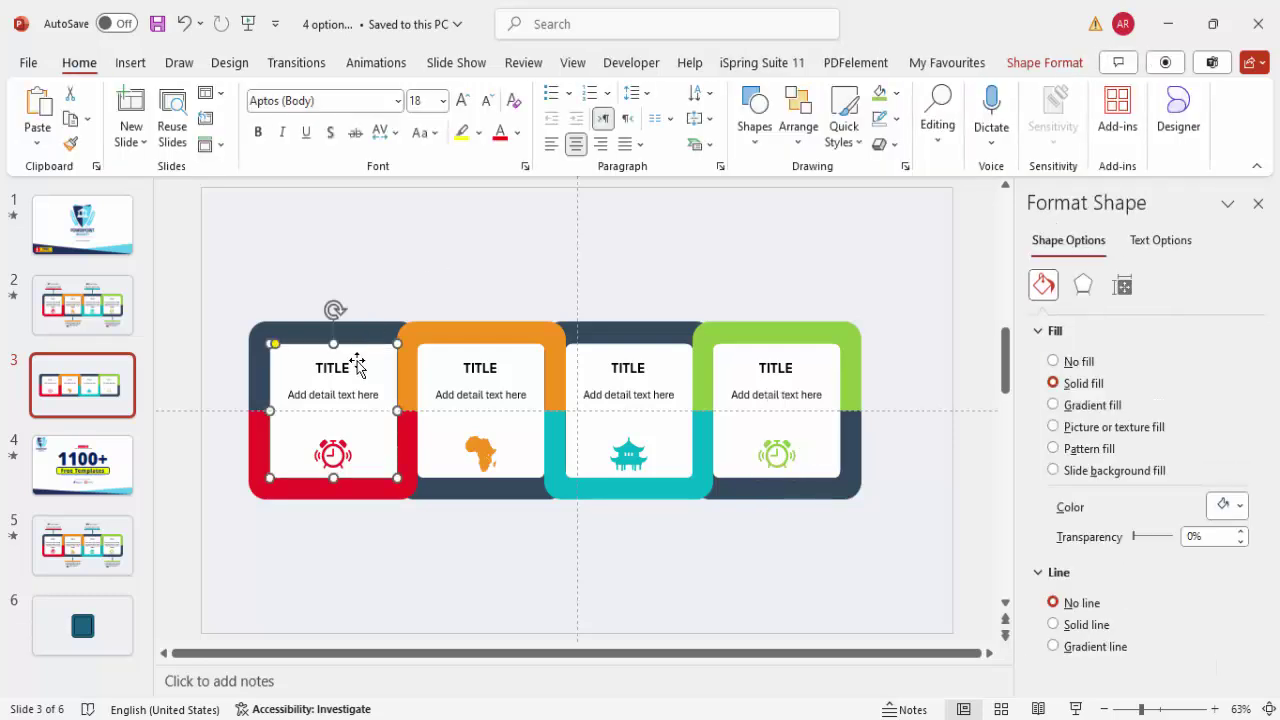
# Step: Add the first card's title, detail text and clock icon to the selection
pyautogui.click(336, 368)
pyautogui.keyDown('shift'); pyautogui.click(367, 398); pyautogui.keyUp('shift')
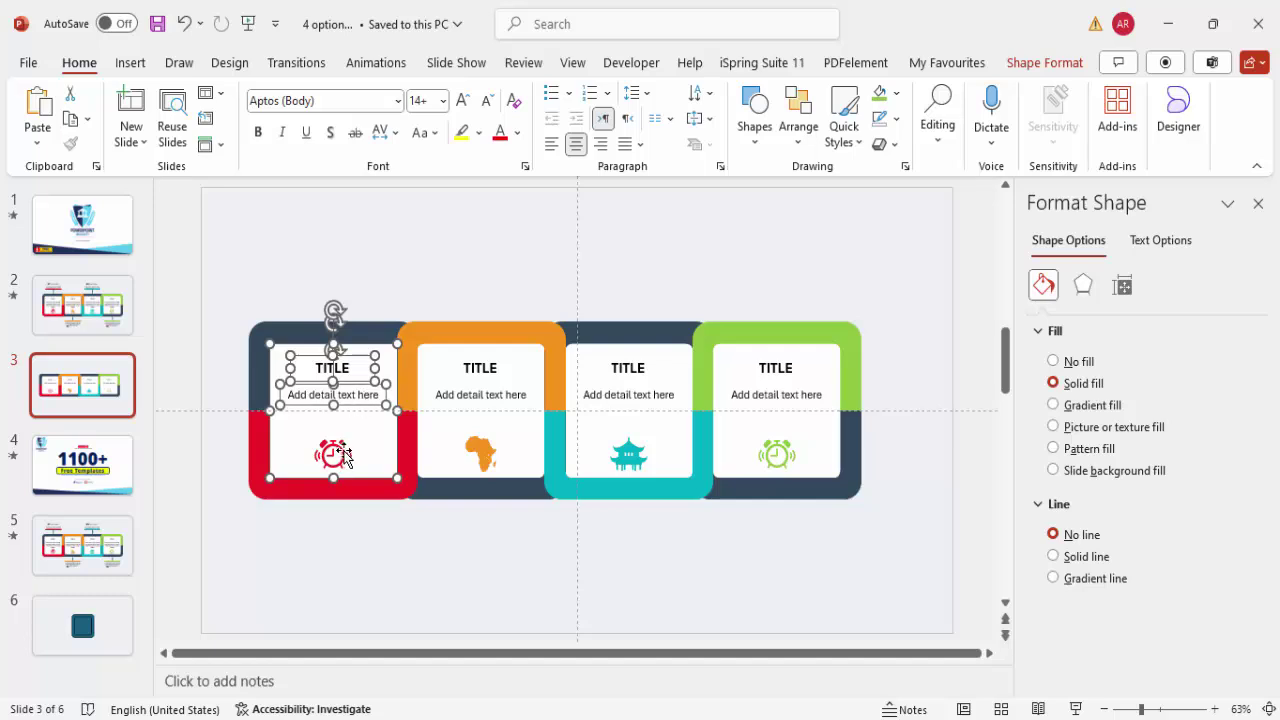
pyautogui.keyDown('shift'); pyautogui.click(345, 455); pyautogui.keyUp('shift')
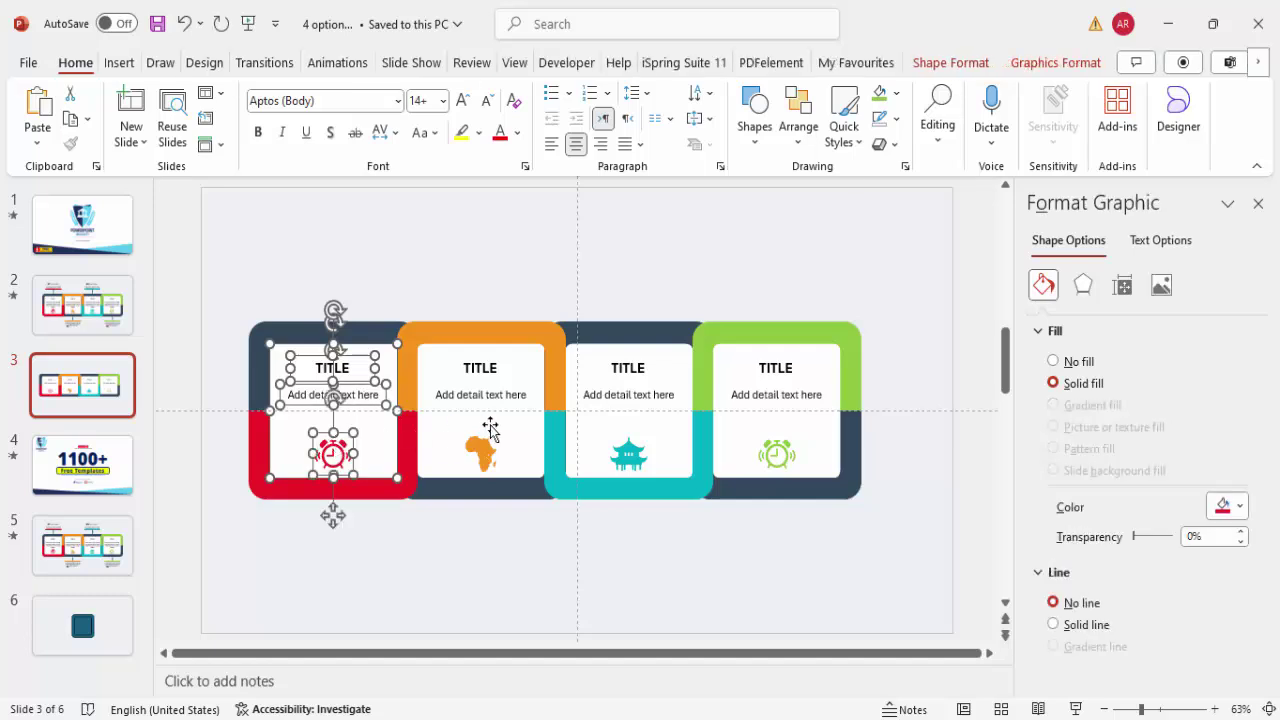
# Step: Select the second card's title, detail text, panel and Africa icon, undoing an accidental drag
pyautogui.click(480, 368)
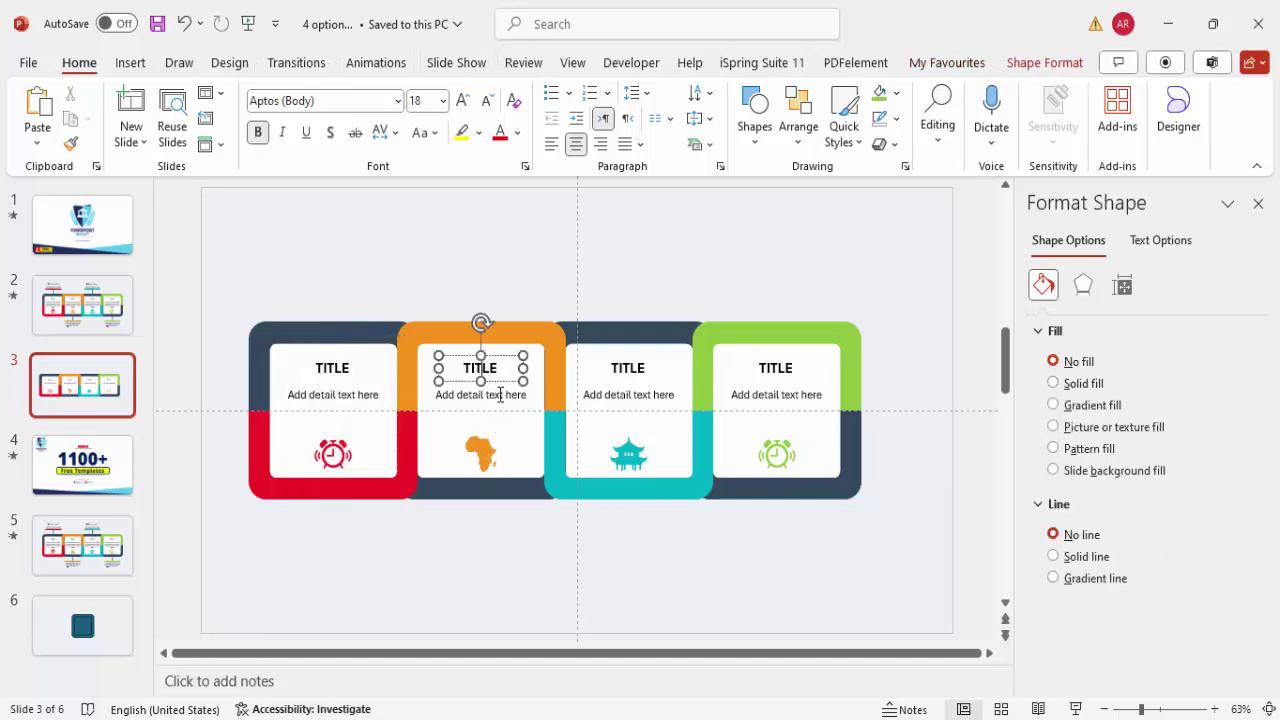
pyautogui.keyDown('shift'); pyautogui.click(500, 394); pyautogui.keyUp('shift')
pyautogui.keyDown('shift'); pyautogui.click(506, 429); pyautogui.keyUp('shift')
pyautogui.keyDown('shift'); pyautogui.click(480, 449); pyautogui.keyUp('shift')
pyautogui.moveTo(532, 426); pyautogui.dragTo(532, 308)
pyautogui.hotkey('ctrl', 'z')
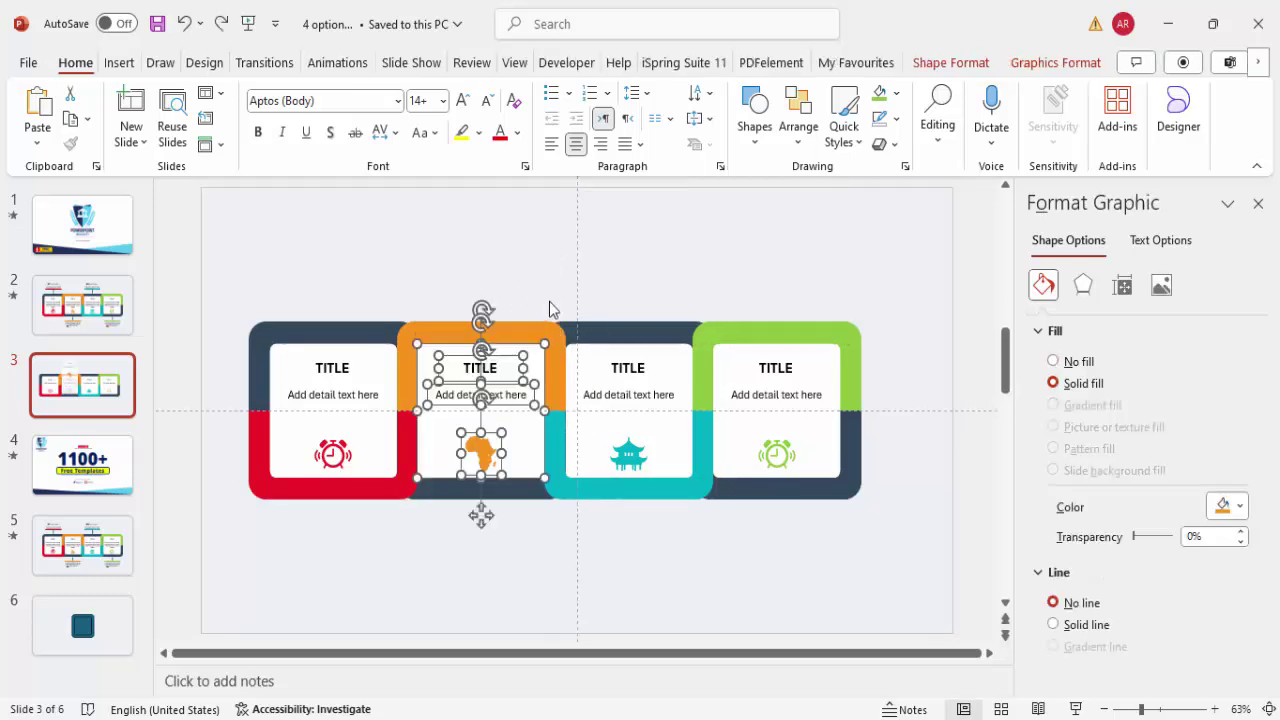
# Step: Group the third card's title, pagoda icon and white panel with Ctrl+G
pyautogui.click(664, 357)
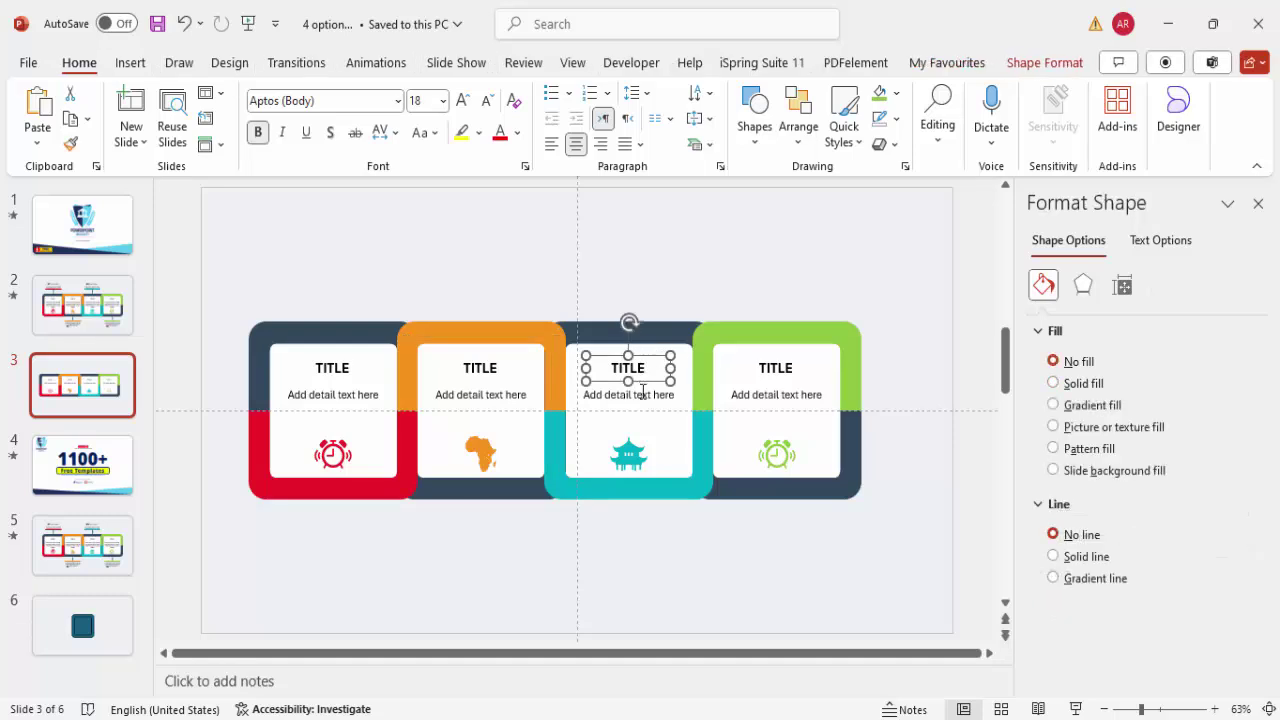
pyautogui.keyDown('shift'); pyautogui.click(634, 444); pyautogui.keyUp('shift')
pyautogui.keyDown('shift'); pyautogui.click(690, 428); pyautogui.keyUp('shift')
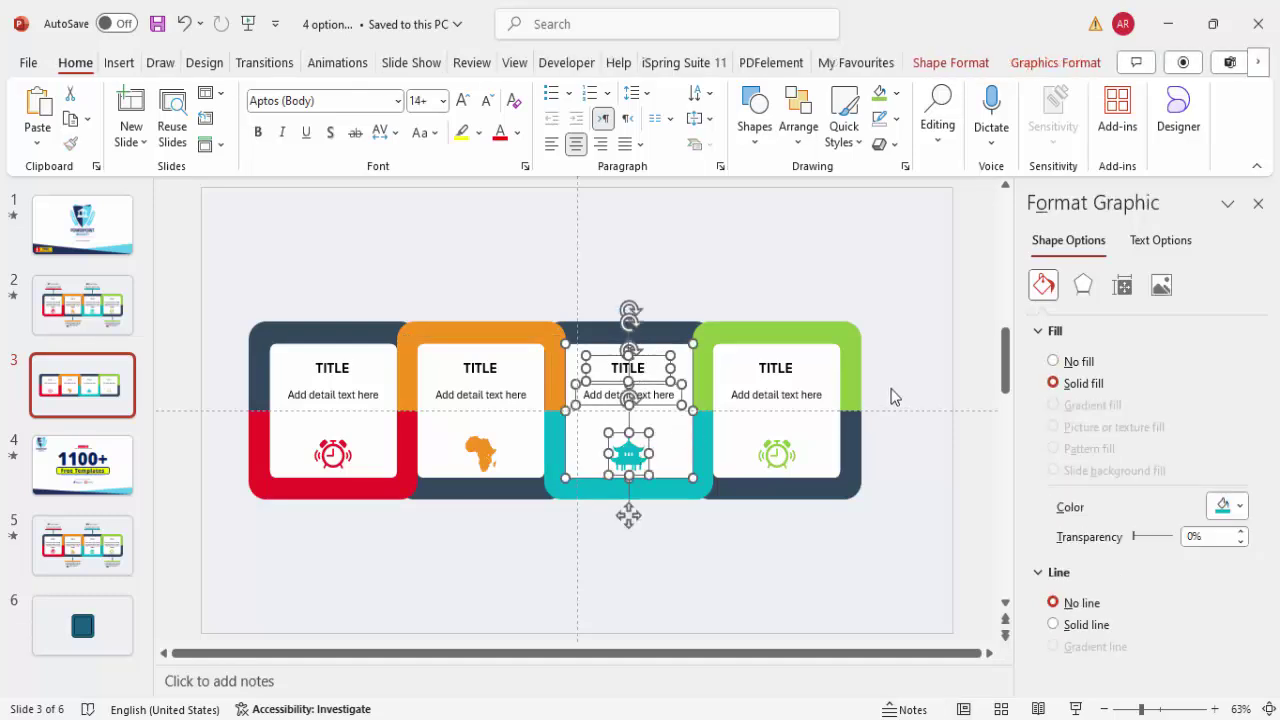
pyautogui.hotkey('ctrl', 'g')
# Step: Group the fourth card's title, detail text, green clock and white panel
pyautogui.click(790, 364)
pyautogui.keyDown('shift'); pyautogui.click(800, 395); pyautogui.keyUp('shift')
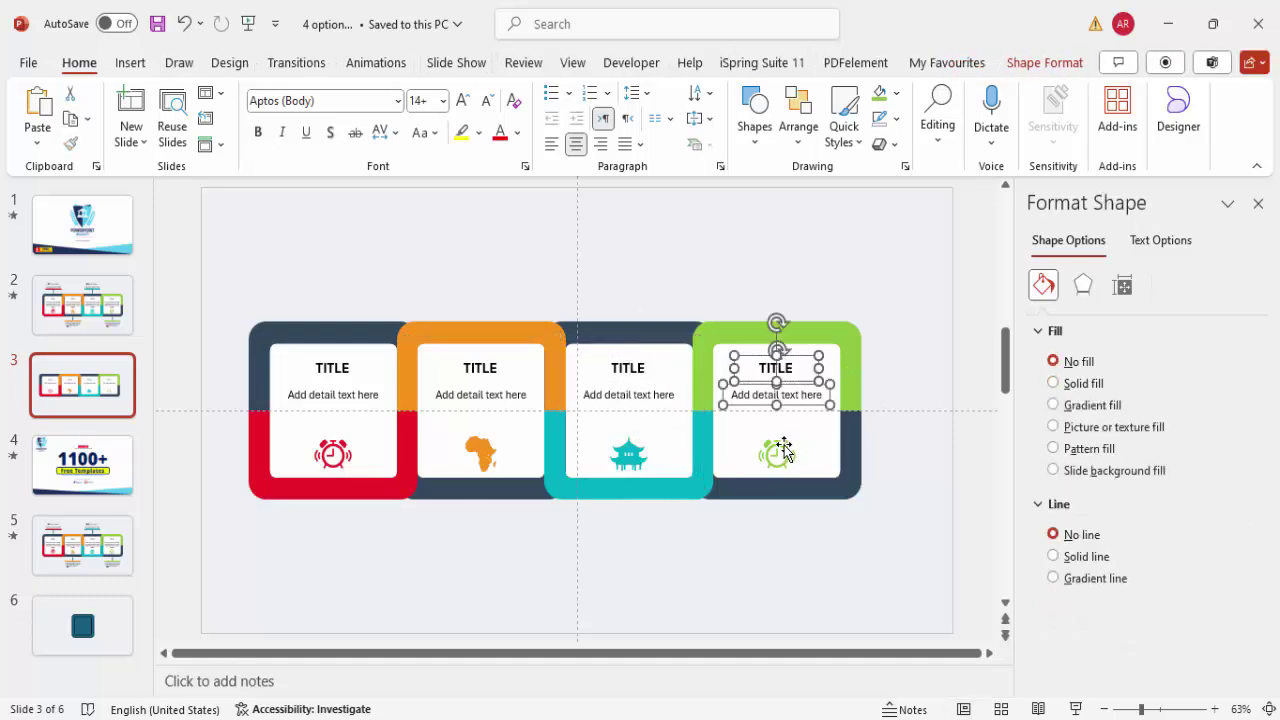
pyautogui.keyDown('shift'); pyautogui.click(777, 455); pyautogui.keyUp('shift')
pyautogui.keyDown('shift'); pyautogui.click(830, 430); pyautogui.keyUp('shift')
pyautogui.hotkey('ctrl', 'g')
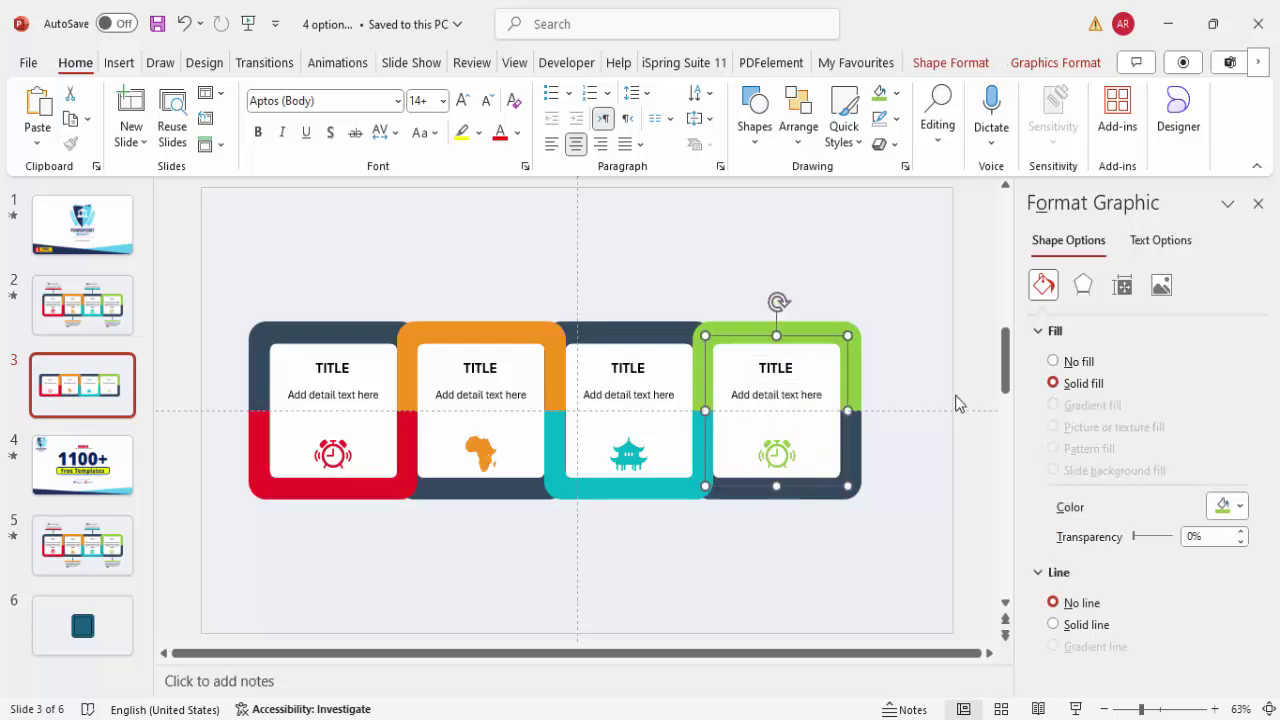
pyautogui.click(879, 277)
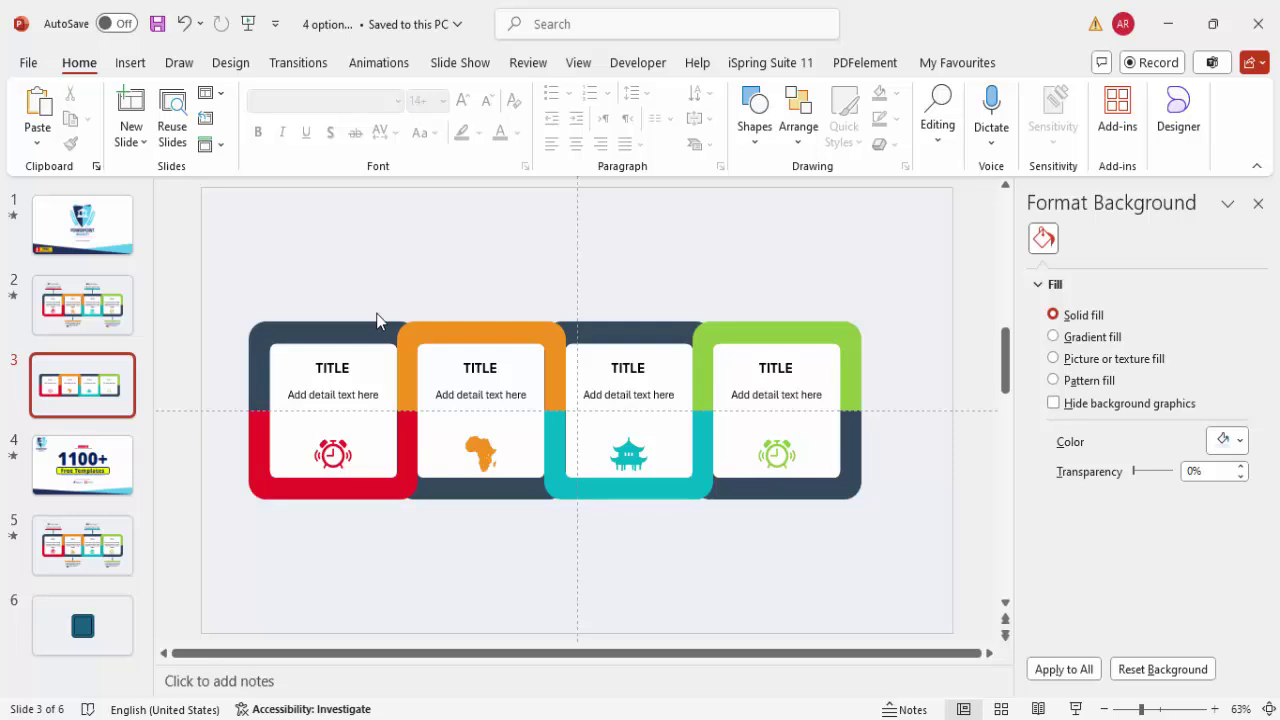
# Step: Move through slide 2 to slide 3's four-card layout in the thumbnail panel
pyautogui.click(115, 308)
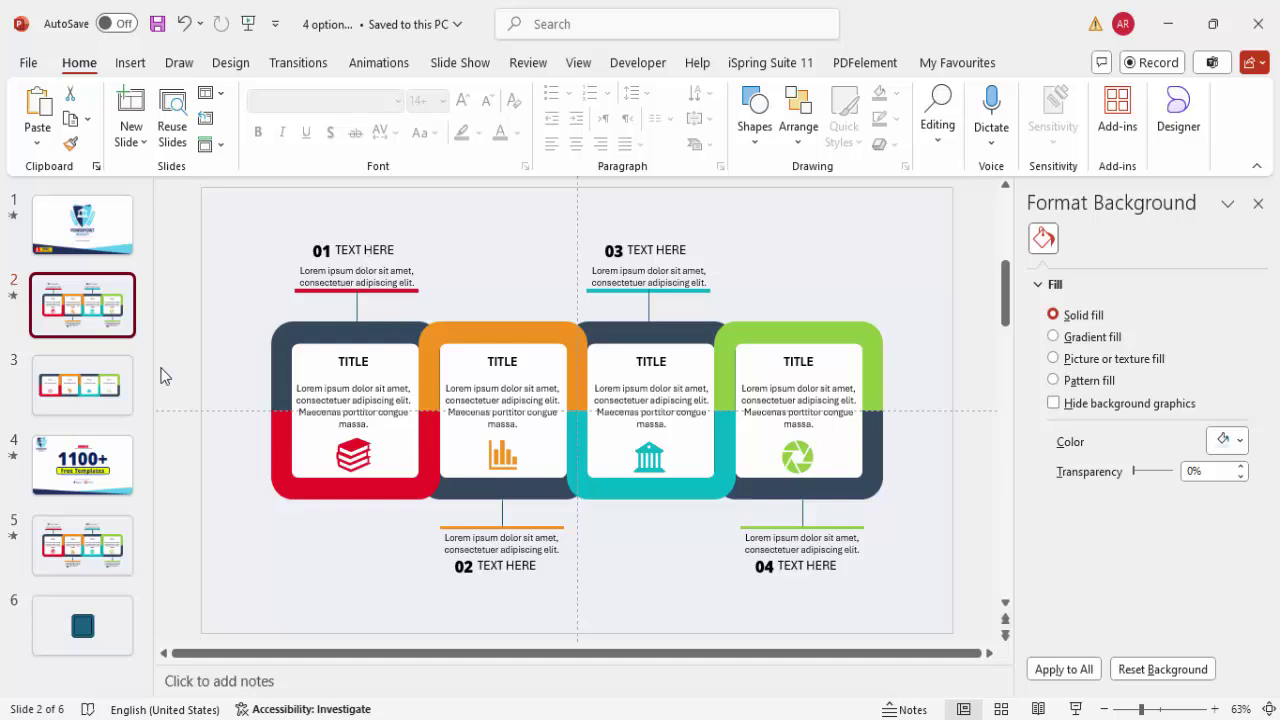
pyautogui.click(110, 385)
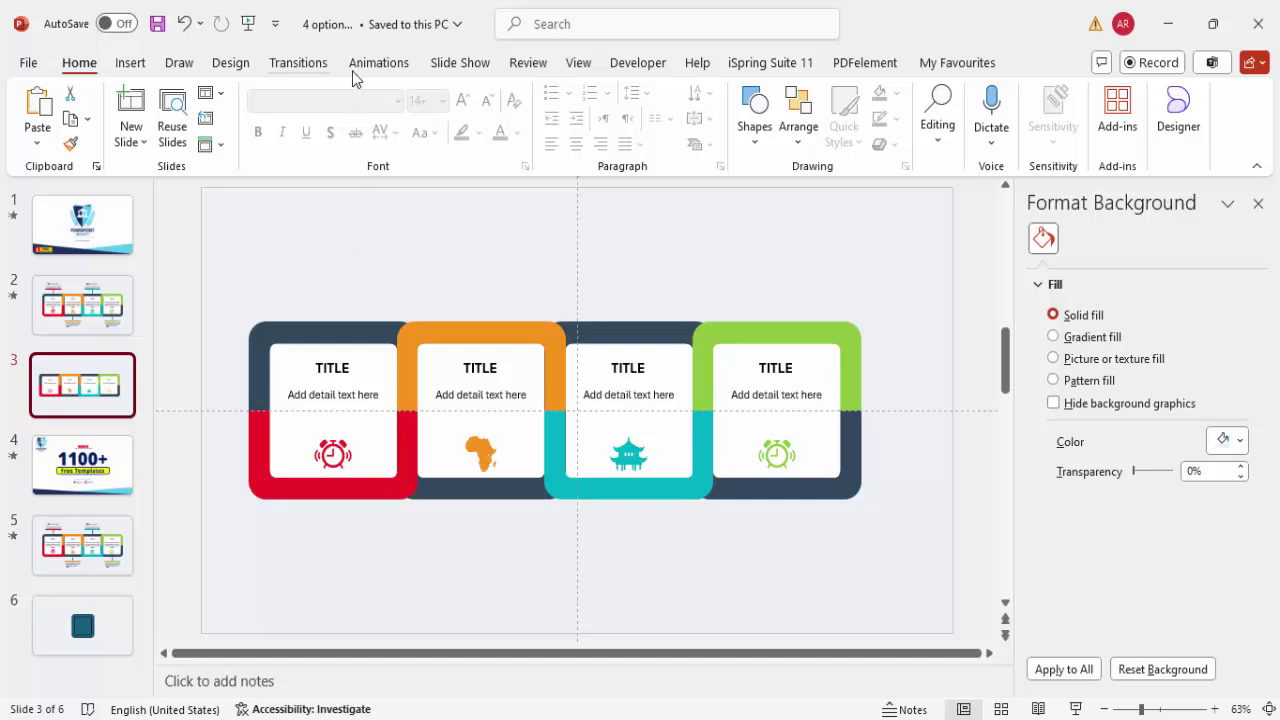
# Step: With the Animation Pane shown, apply Fly In to the red, orange, teal and green frames
pyautogui.click(379, 66)
pyautogui.click(840, 94)
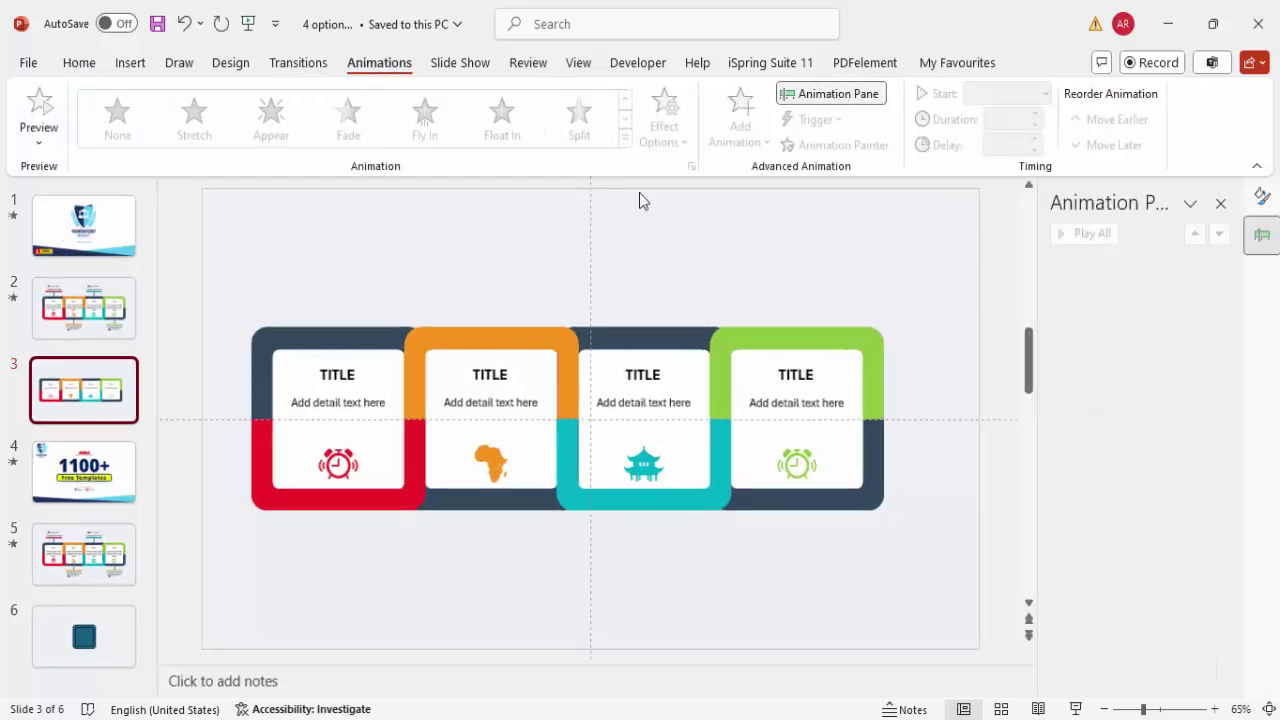
pyautogui.click(392, 502)
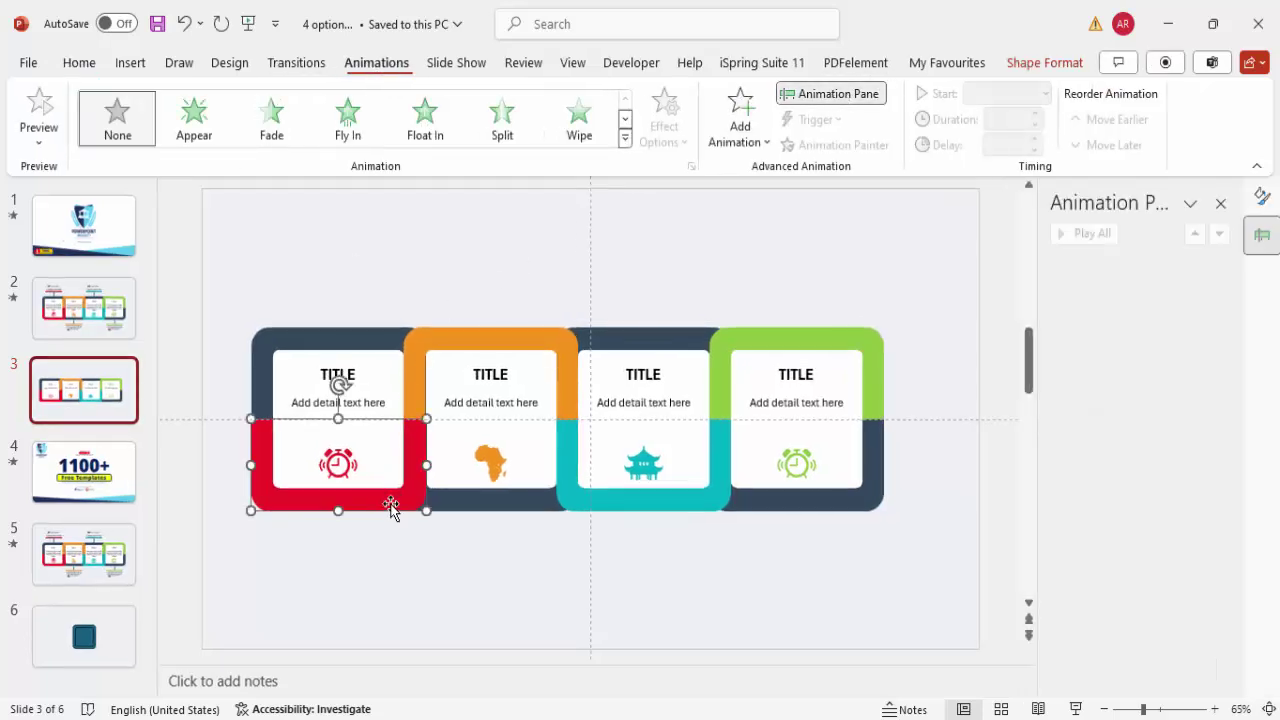
pyautogui.keyDown('shift'); pyautogui.click(482, 345); pyautogui.keyUp('shift')
pyautogui.keyDown('shift'); pyautogui.click(634, 497); pyautogui.keyUp('shift')
pyautogui.keyDown('shift'); pyautogui.click(776, 334); pyautogui.keyUp('shift')
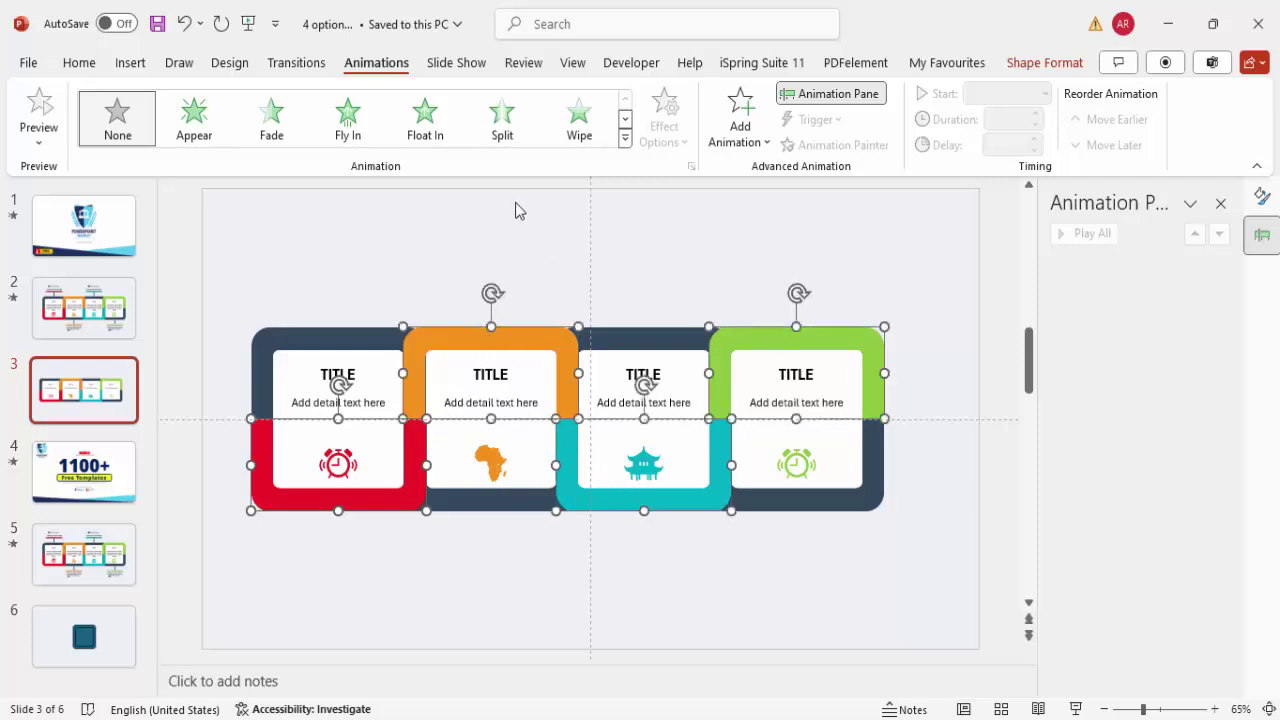
pyautogui.click(348, 118)
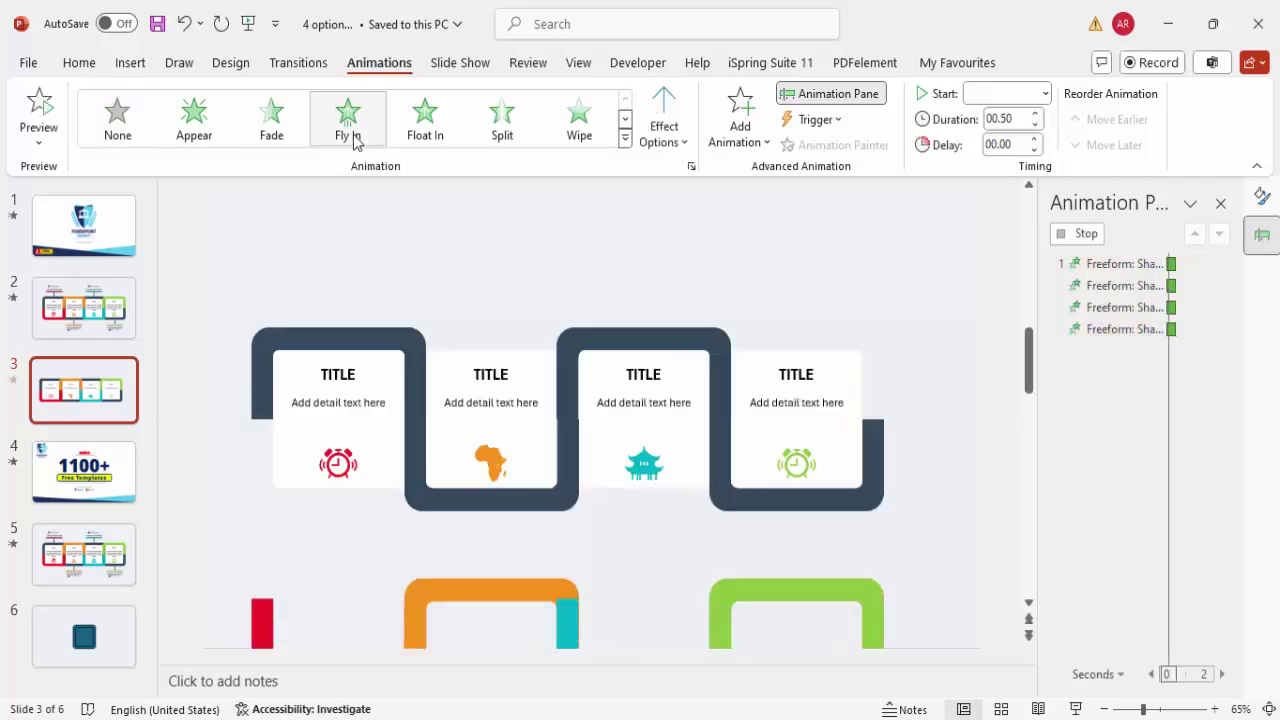
# Step: Set the orange and green top frames to fly From Top and preview the animations
pyautogui.click(545, 332)
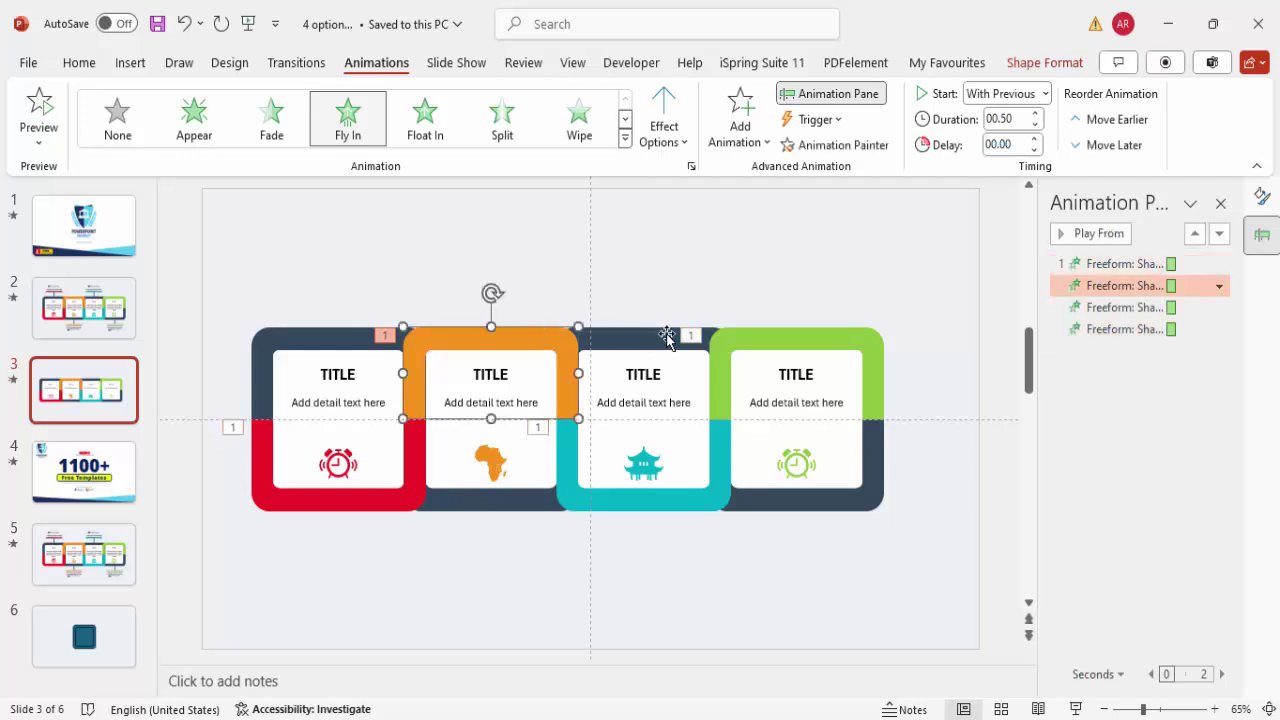
pyautogui.keyDown('shift'); pyautogui.click(784, 352); pyautogui.keyUp('shift')
pyautogui.click(664, 125)
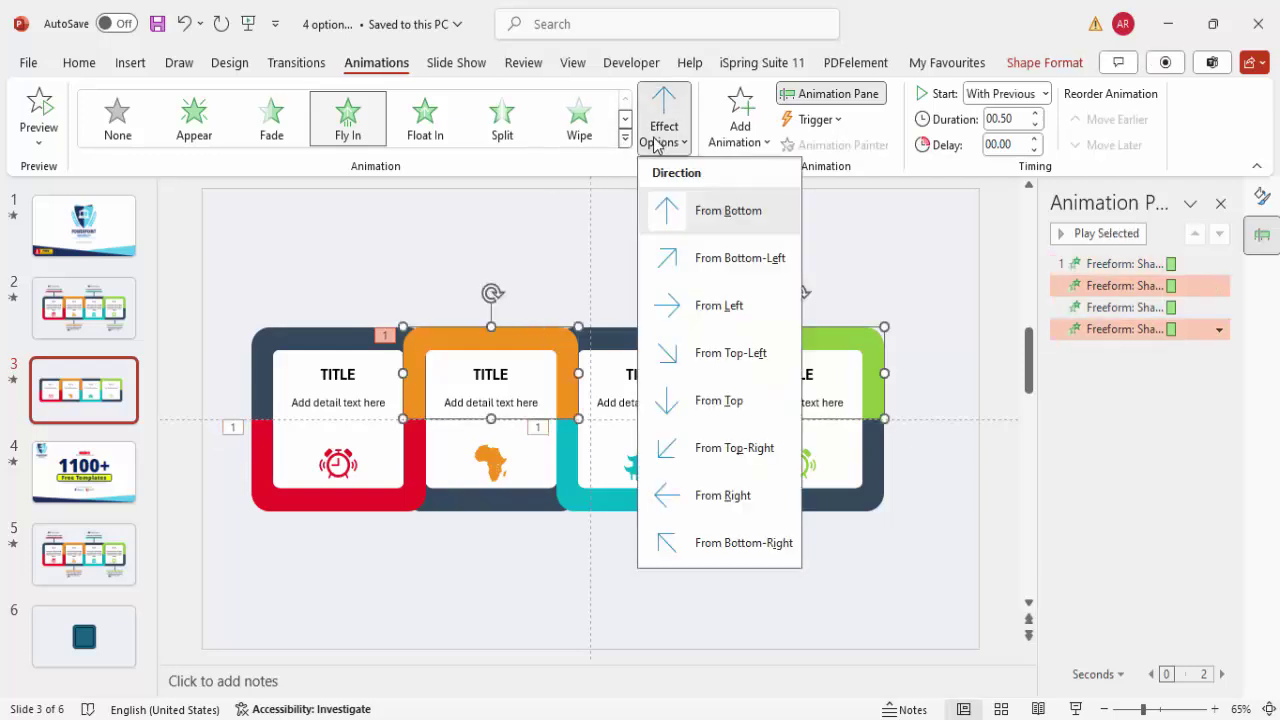
pyautogui.click(728, 401)
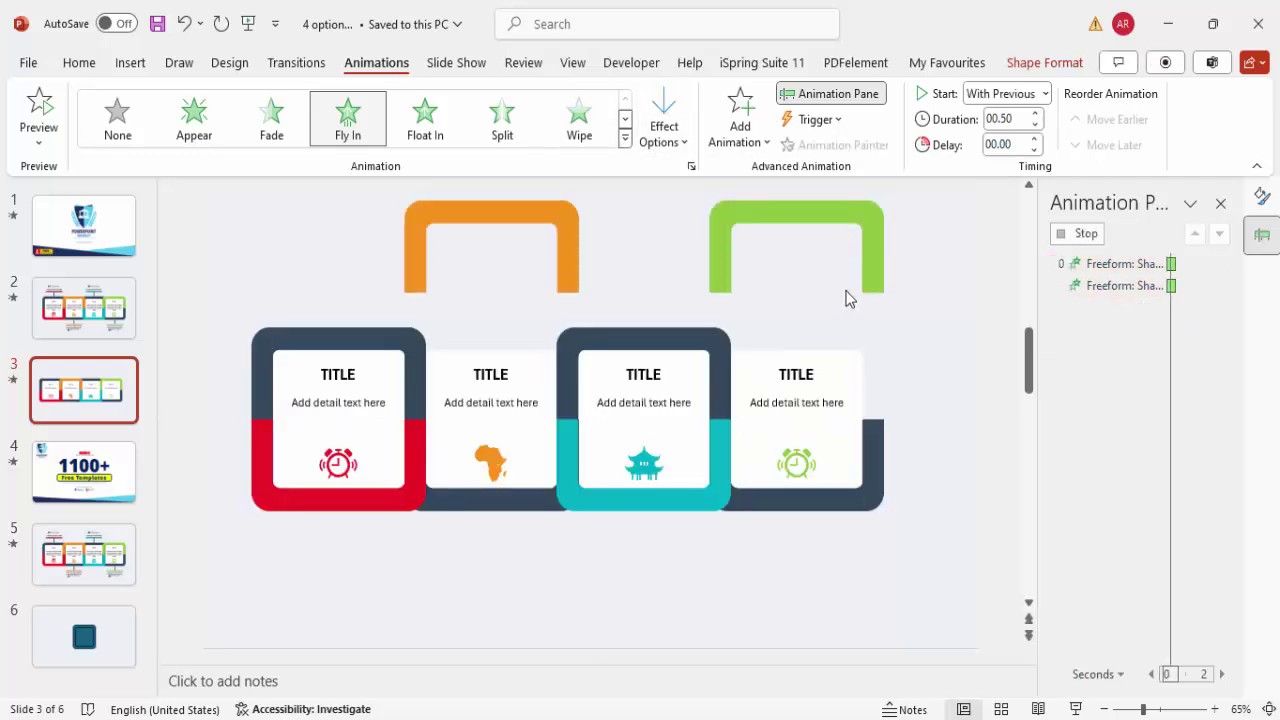
pyautogui.click(1000, 258)
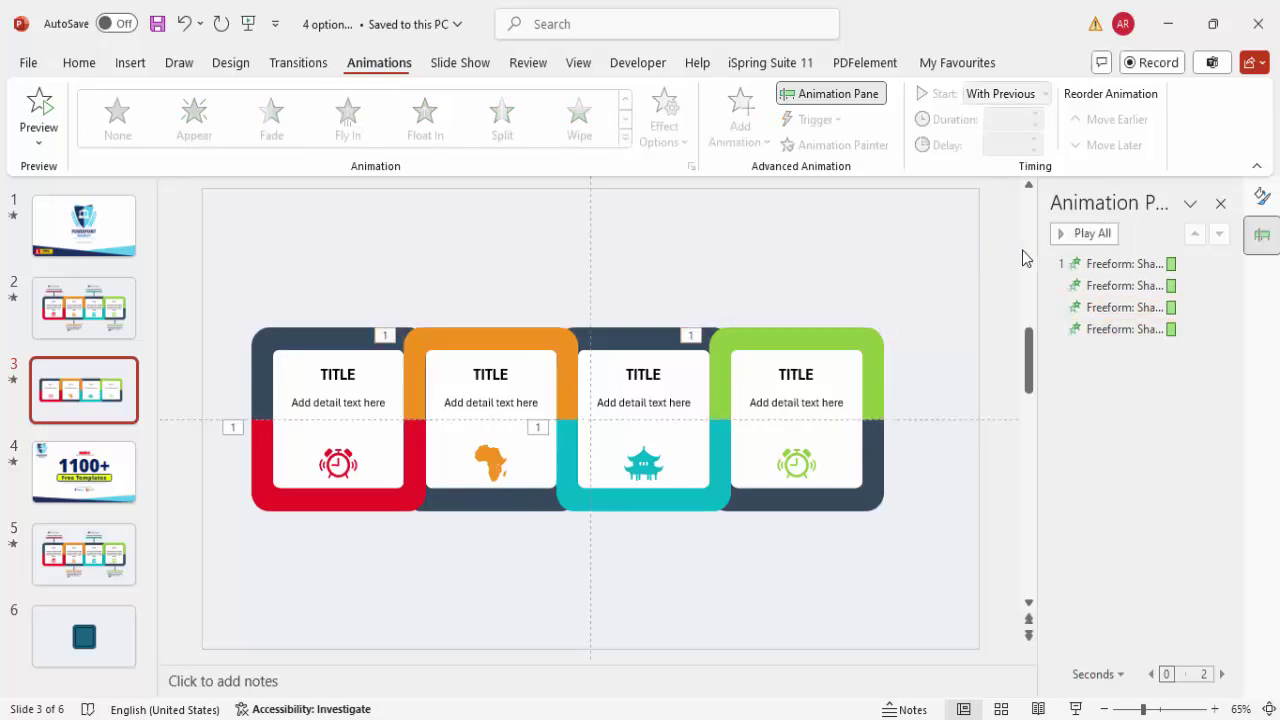
pyautogui.click(1090, 233)
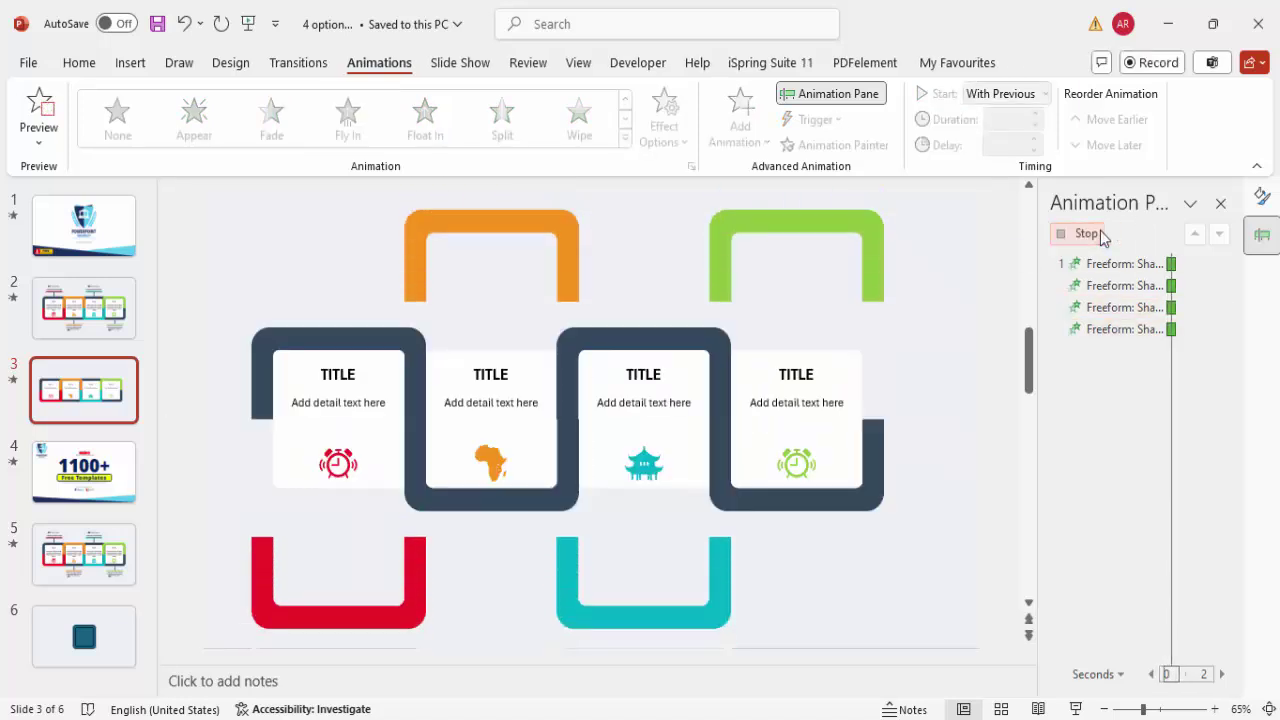
pyautogui.click(319, 340)
# Step: Apply Fly In to the four dark navy frame pieces
pyautogui.keyDown('shift'); pyautogui.click(468, 496); pyautogui.keyUp('shift')
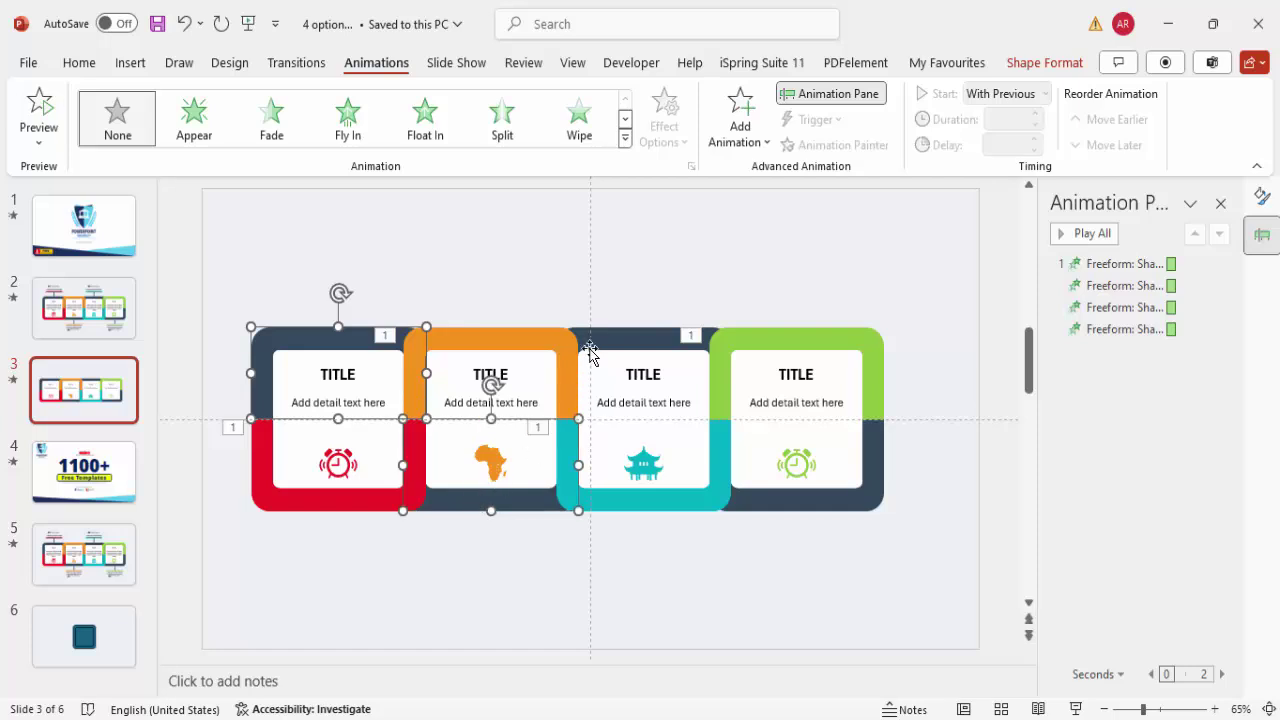
pyautogui.keyDown('shift'); pyautogui.click(592, 340); pyautogui.keyUp('shift')
pyautogui.keyDown('shift'); pyautogui.click(821, 500); pyautogui.keyUp('shift')
pyautogui.click(348, 128)
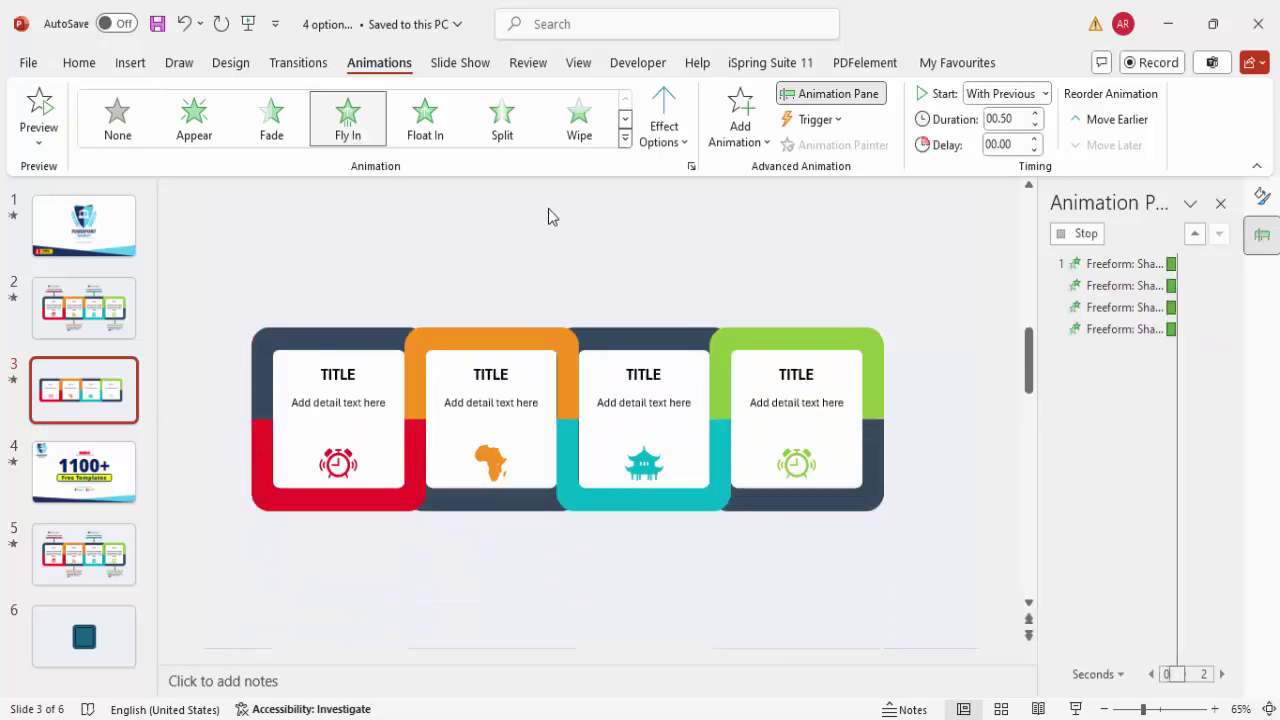
# Step: Make the first and third cards' dark top frames fly From Top
pyautogui.click(322, 347)
pyautogui.keyDown('shift'); pyautogui.click(650, 340); pyautogui.keyUp('shift')
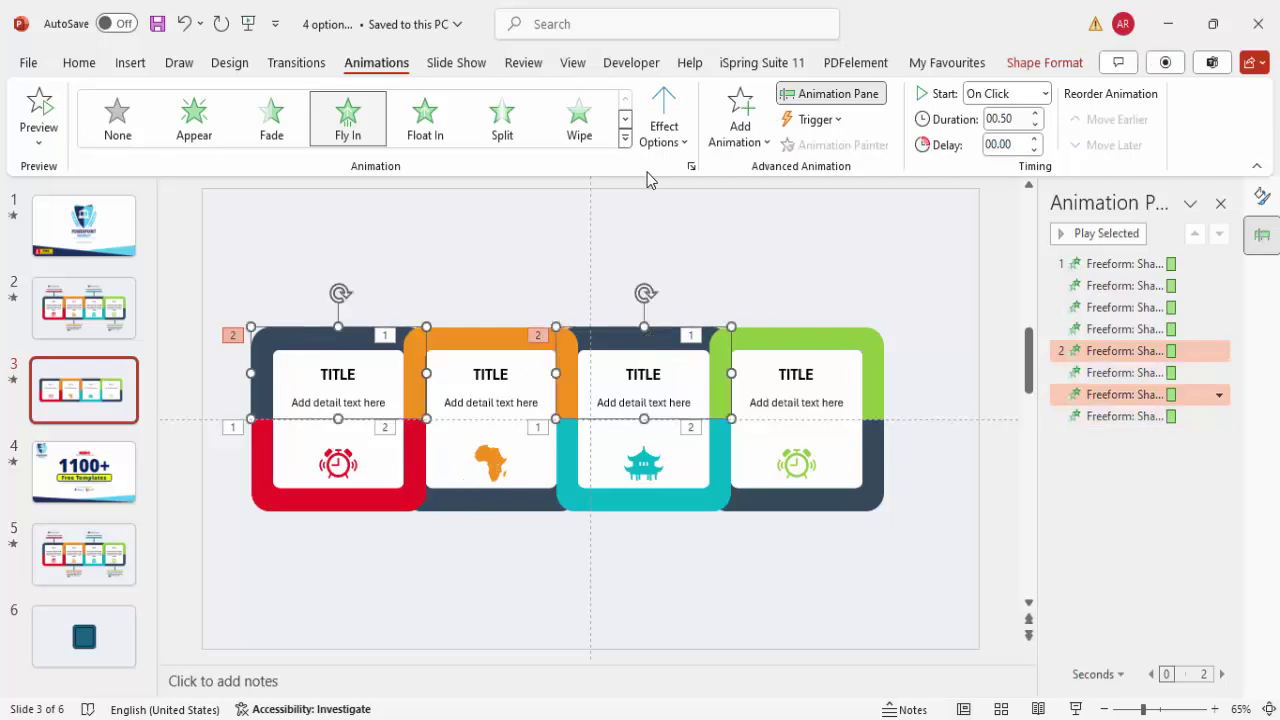
pyautogui.click(660, 140)
pyautogui.click(737, 405)
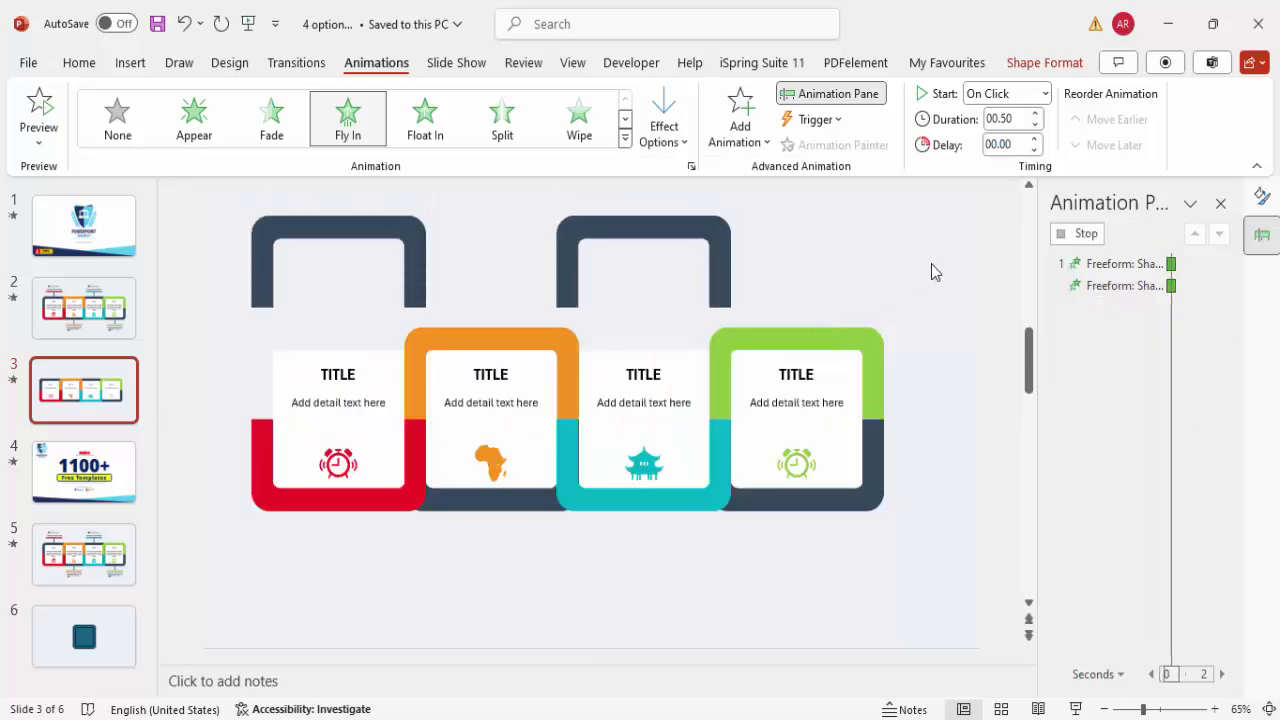
# Step: Set the dark frame animations to start After Previous, then preview and test in Slide Show
pyautogui.click(1100, 350)
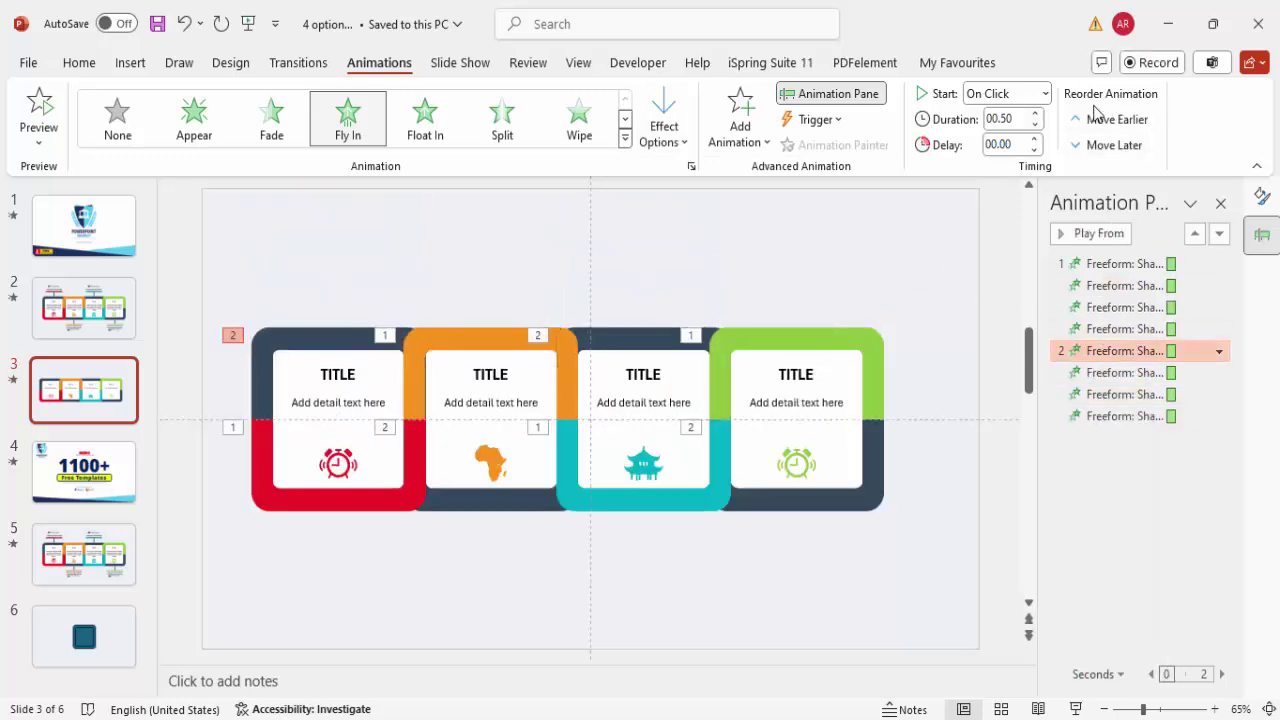
pyautogui.click(1044, 93)
pyautogui.click(1005, 160)
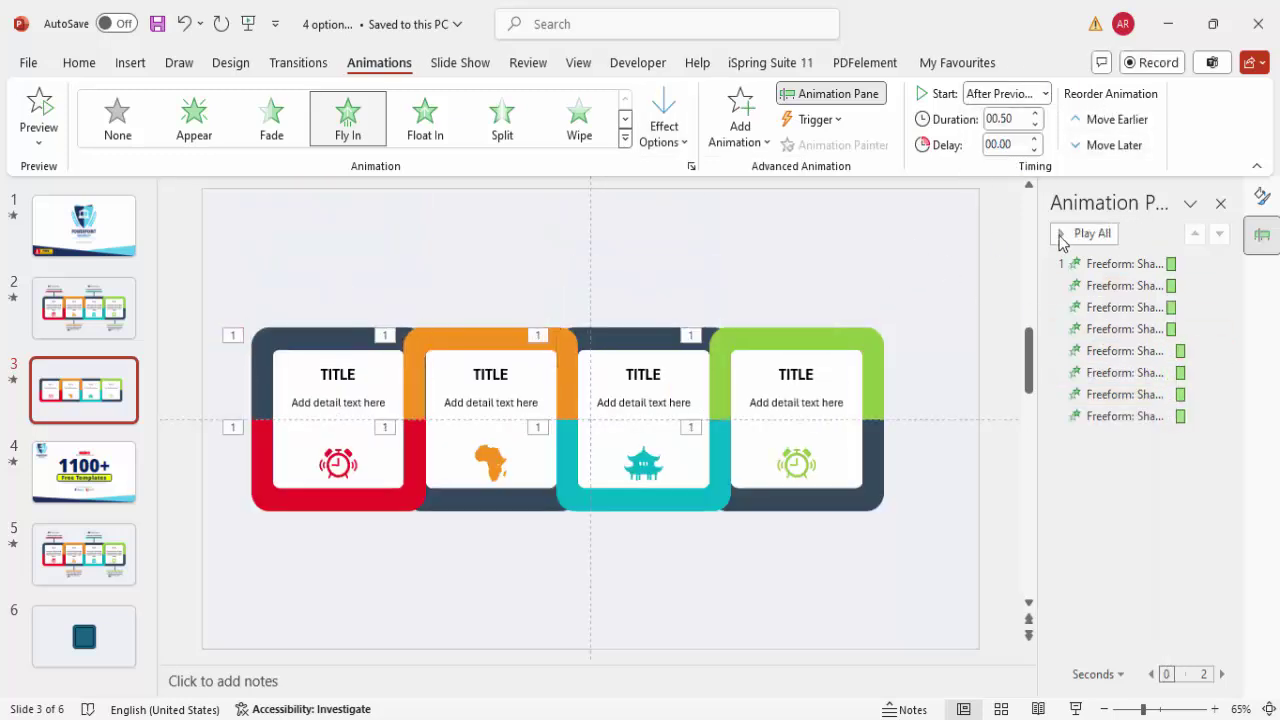
pyautogui.click(1062, 236)
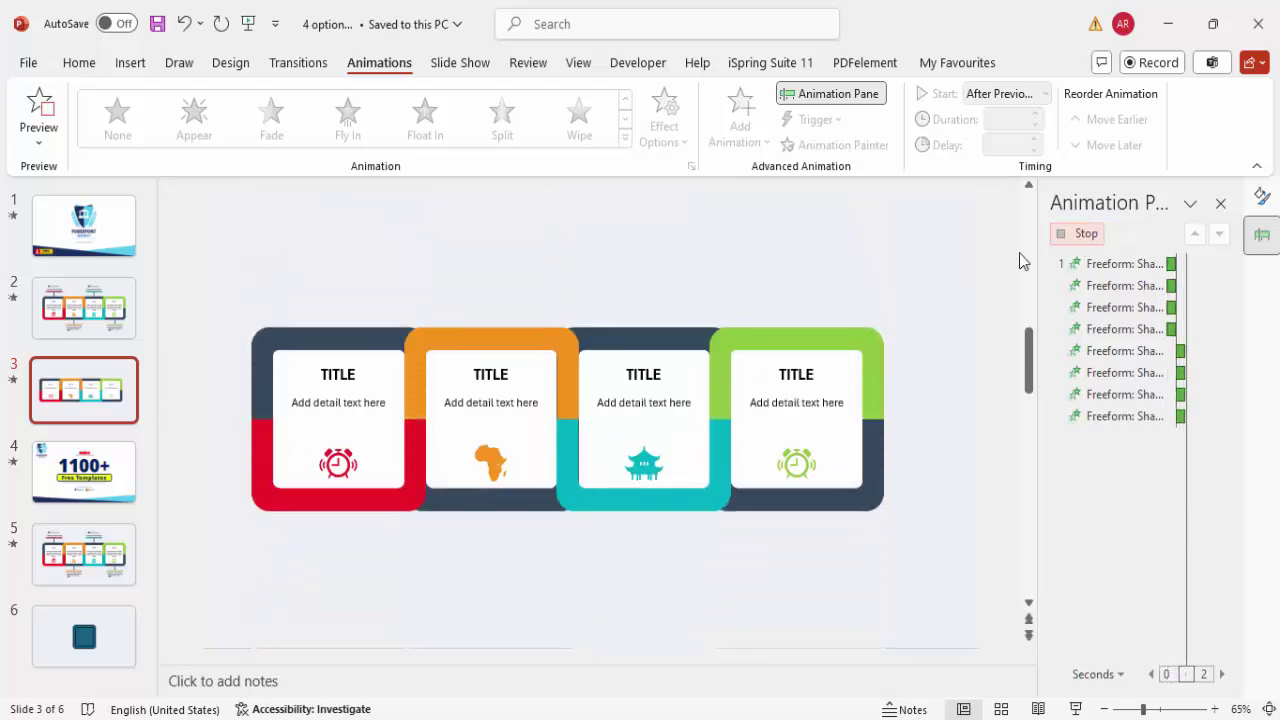
pyautogui.click(1075, 709)
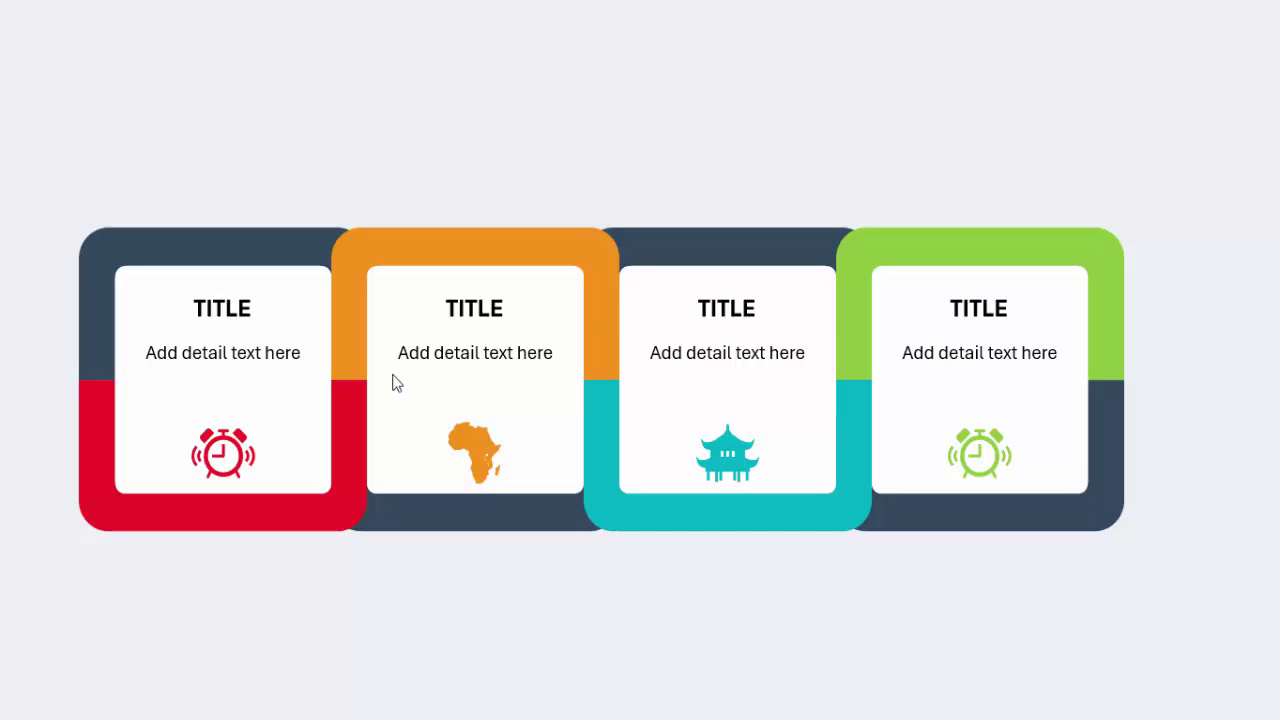
pyautogui.press('Escape')
# Step: Select all four white cards together
pyautogui.click(360, 352)
pyautogui.keyDown('shift'); pyautogui.click(500, 364); pyautogui.keyUp('shift')
pyautogui.keyDown('shift'); pyautogui.click(690, 354); pyautogui.keyUp('shift')
pyautogui.keyDown('shift'); pyautogui.click(847, 358); pyautogui.keyUp('shift')
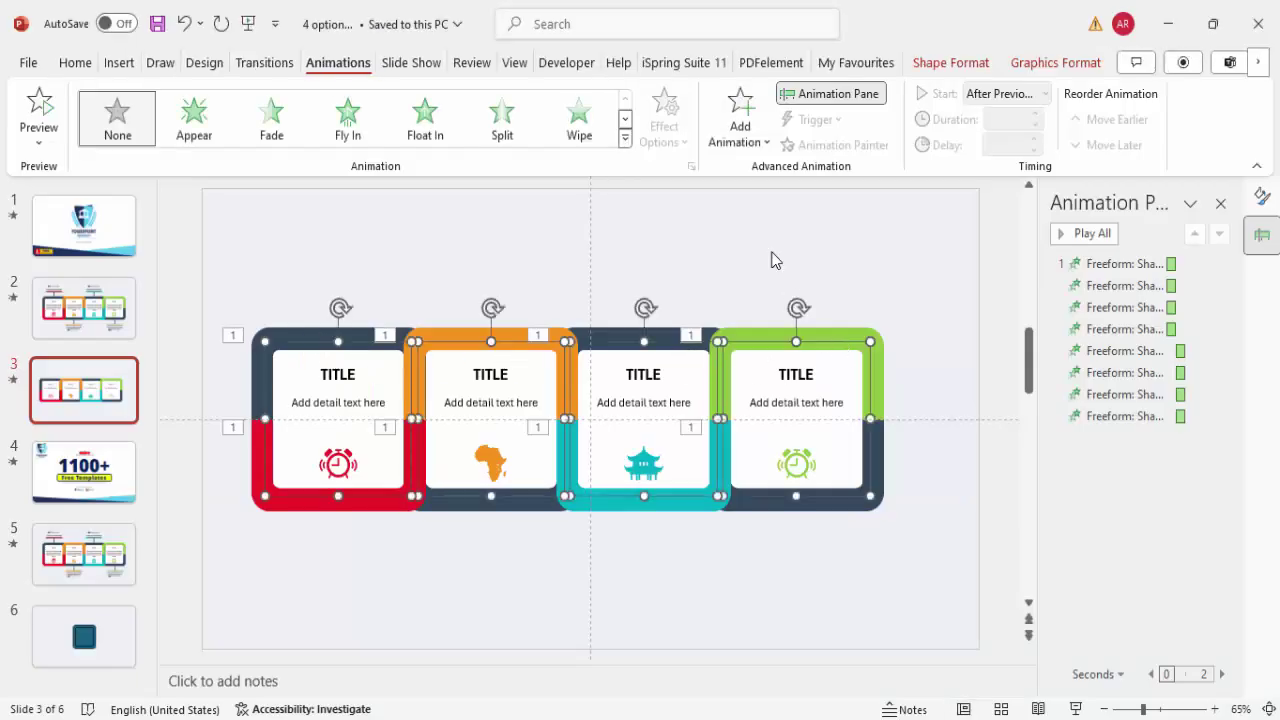
# Step: Add a Basic Zoom entrance, Out variant, starting On Click to the four card groups
pyautogui.click(742, 128)
pyautogui.click(786, 582)
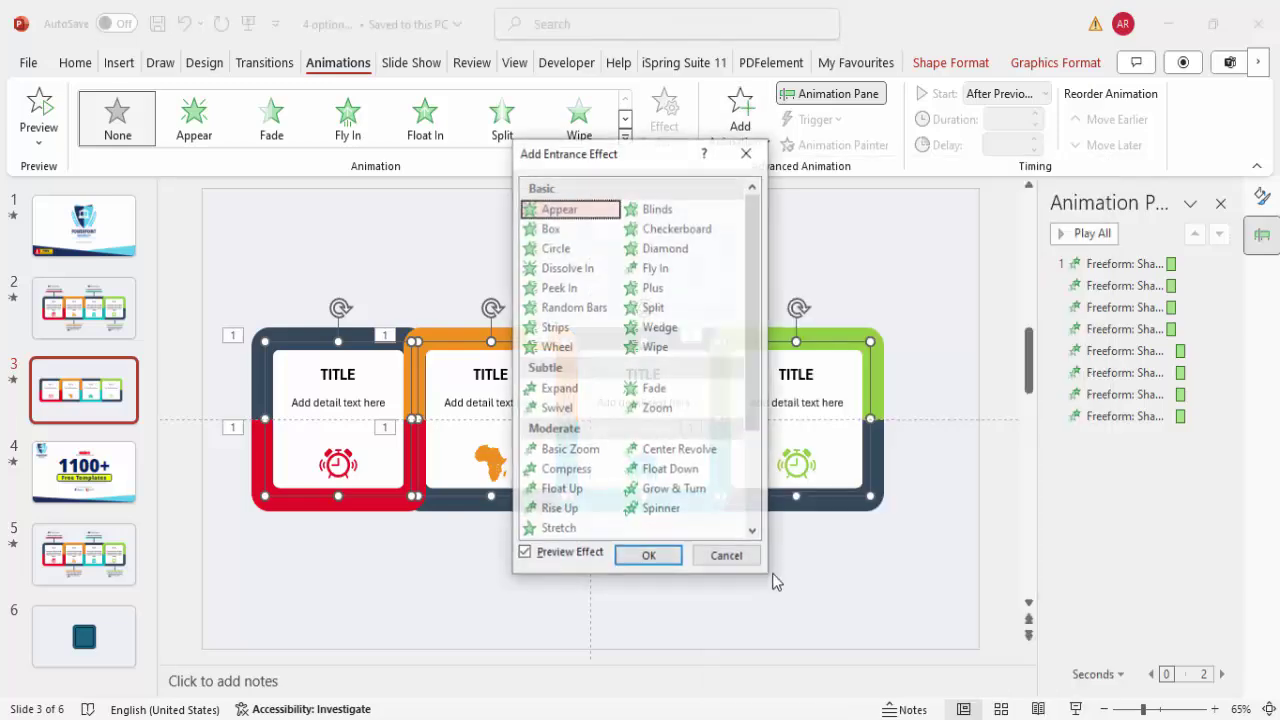
pyautogui.click(570, 450)
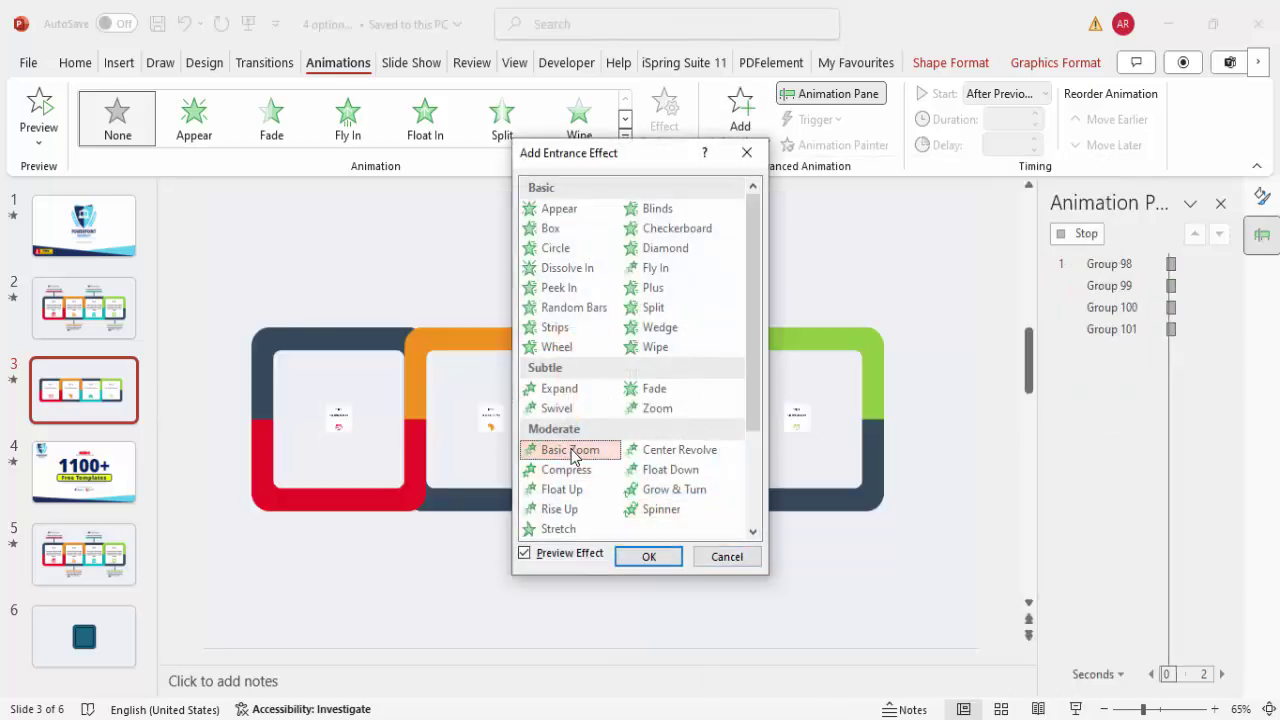
pyautogui.click(662, 555)
pyautogui.click(664, 118)
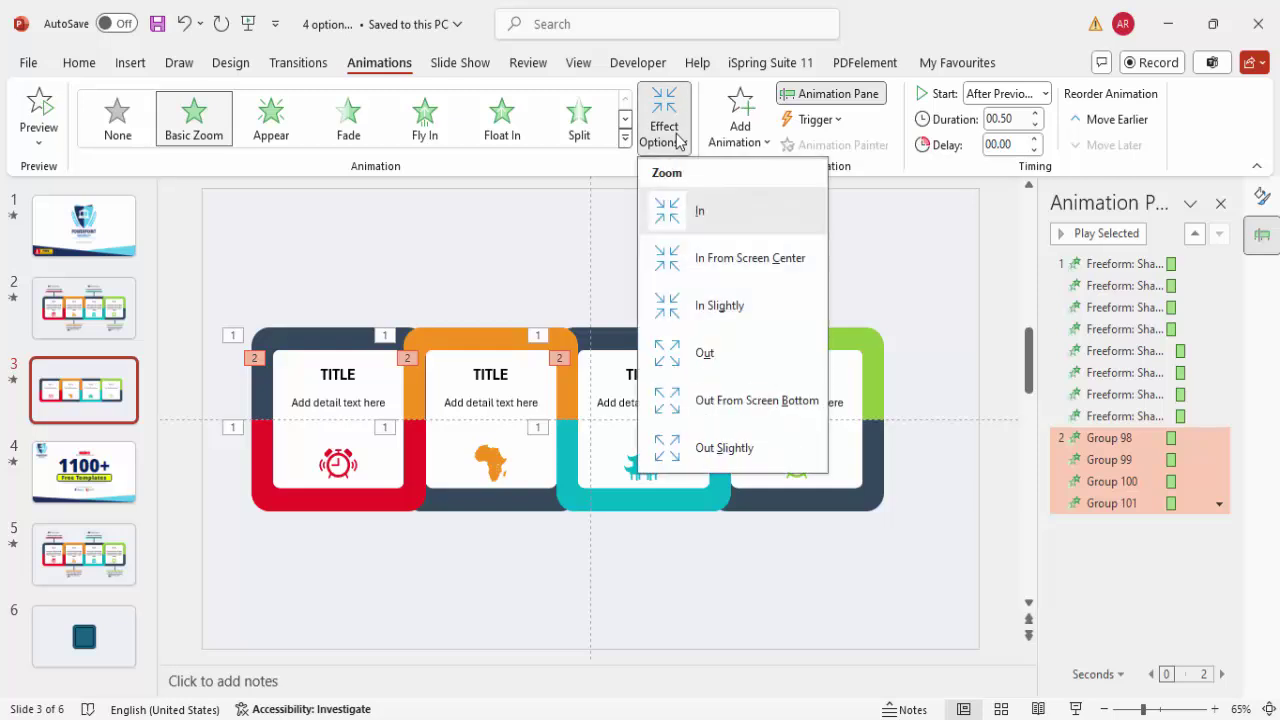
pyautogui.click(722, 352)
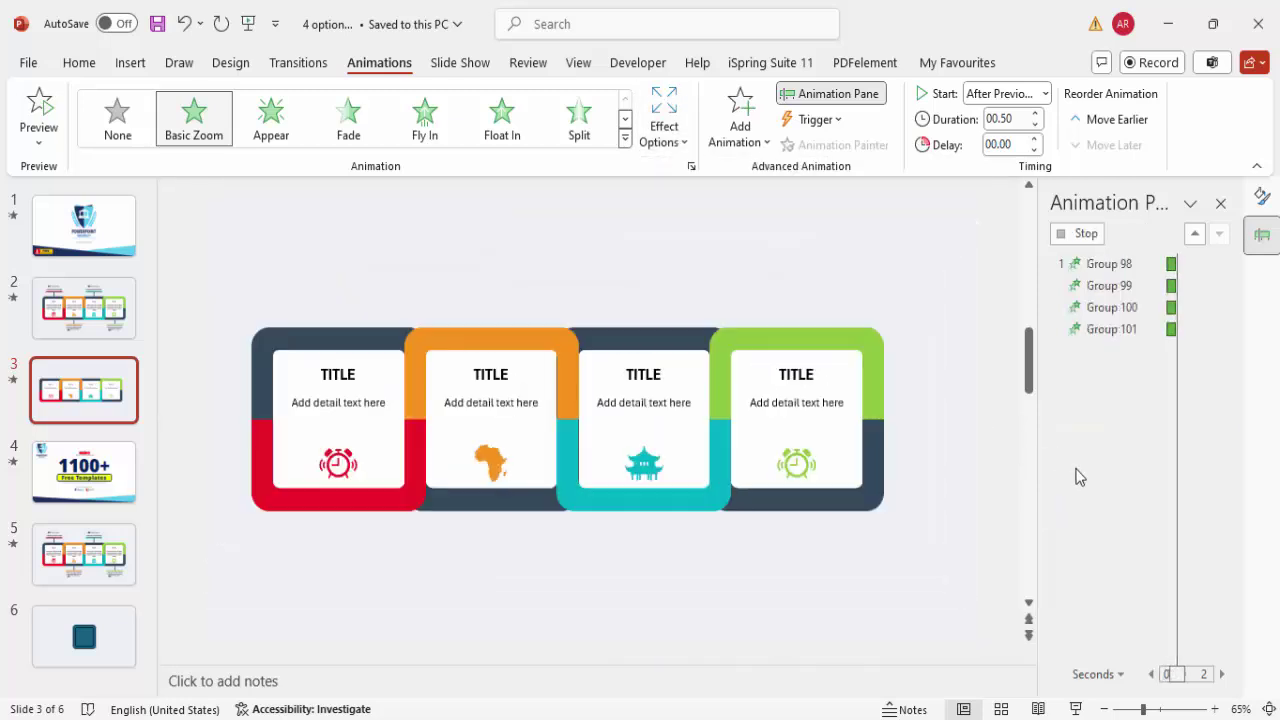
pyautogui.click(1045, 94)
pyautogui.click(1024, 119)
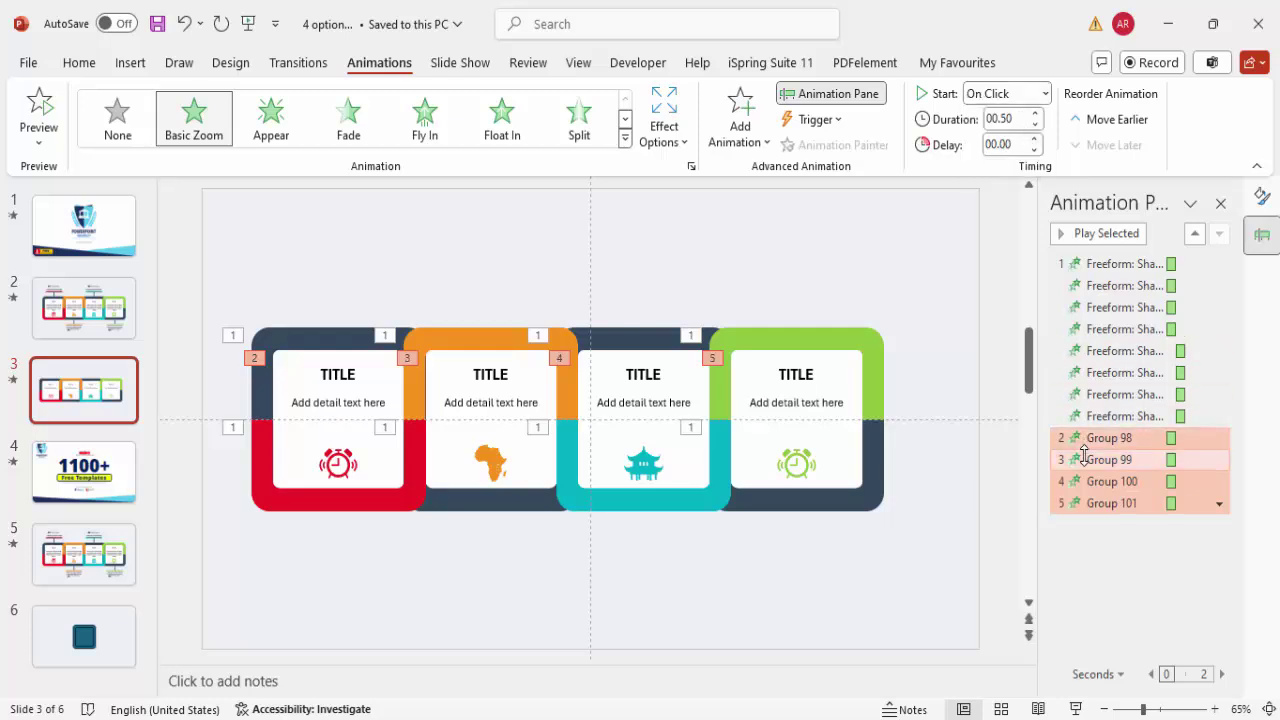
pyautogui.click(938, 332)
# Step: Run the slide show, advance the cards with Space, then exit with Esc
pyautogui.click(1075, 709)
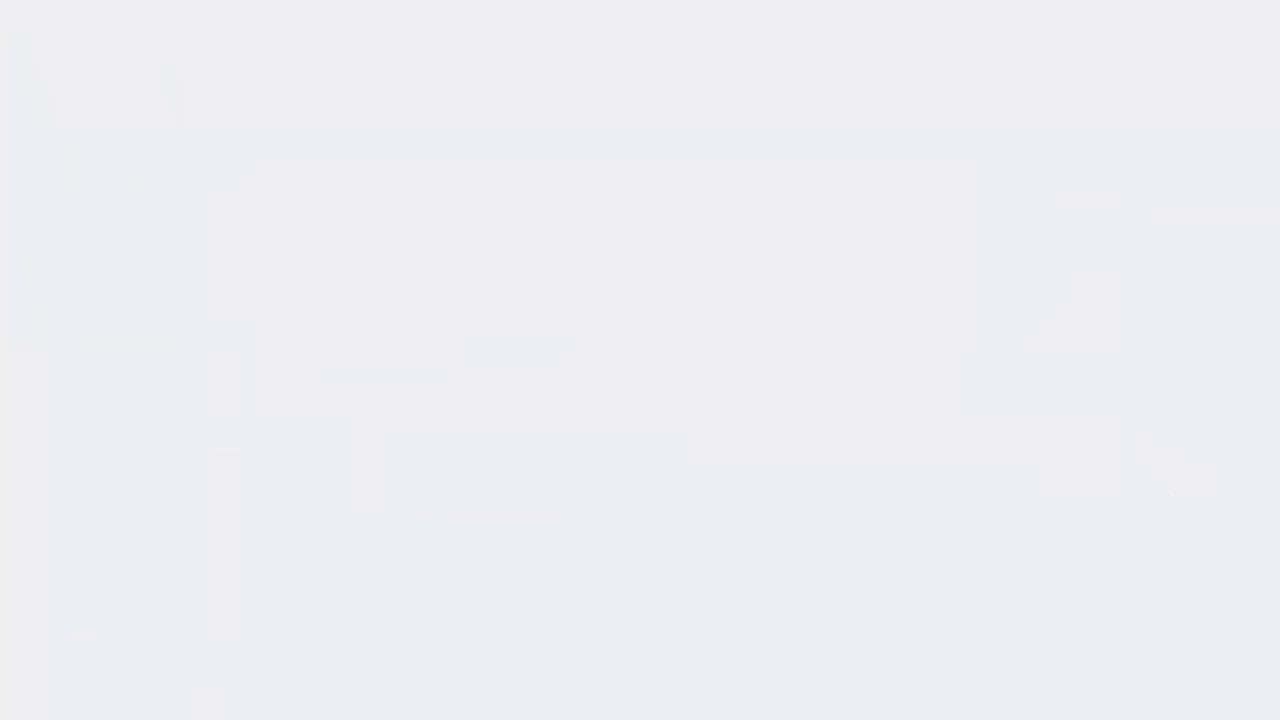
pyautogui.press('space')
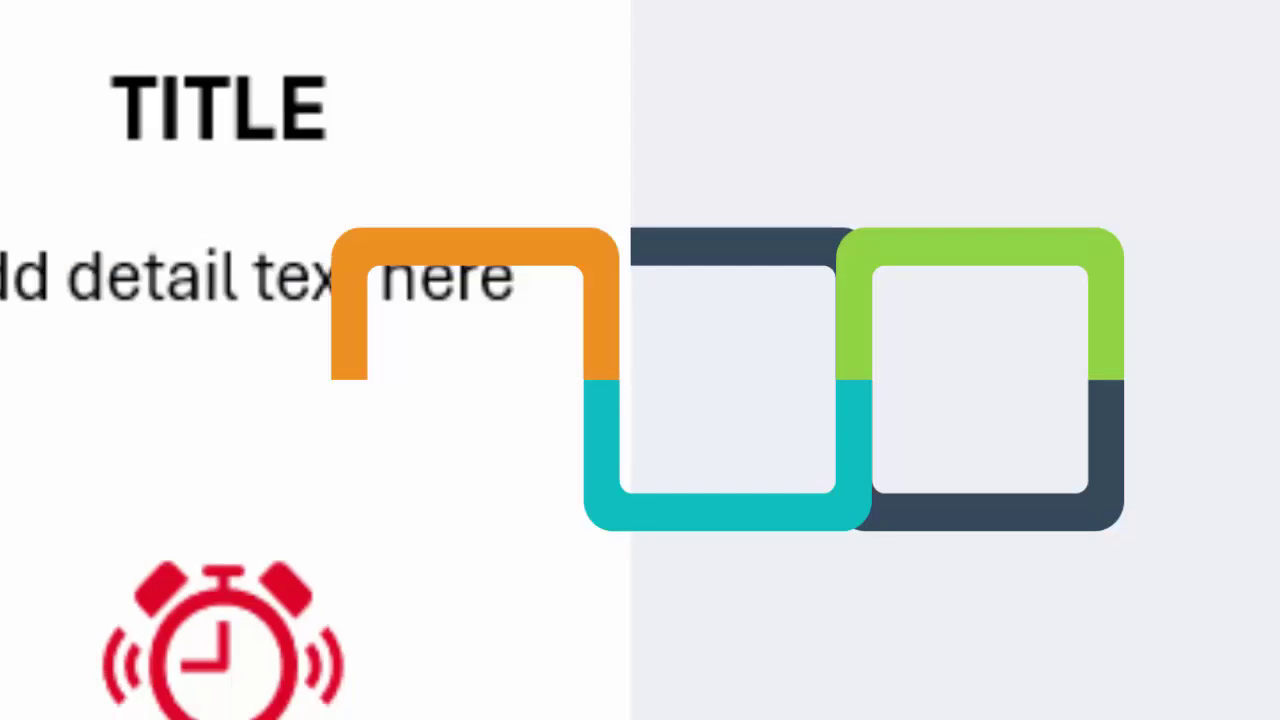
pyautogui.press('space')
pyautogui.press('space')
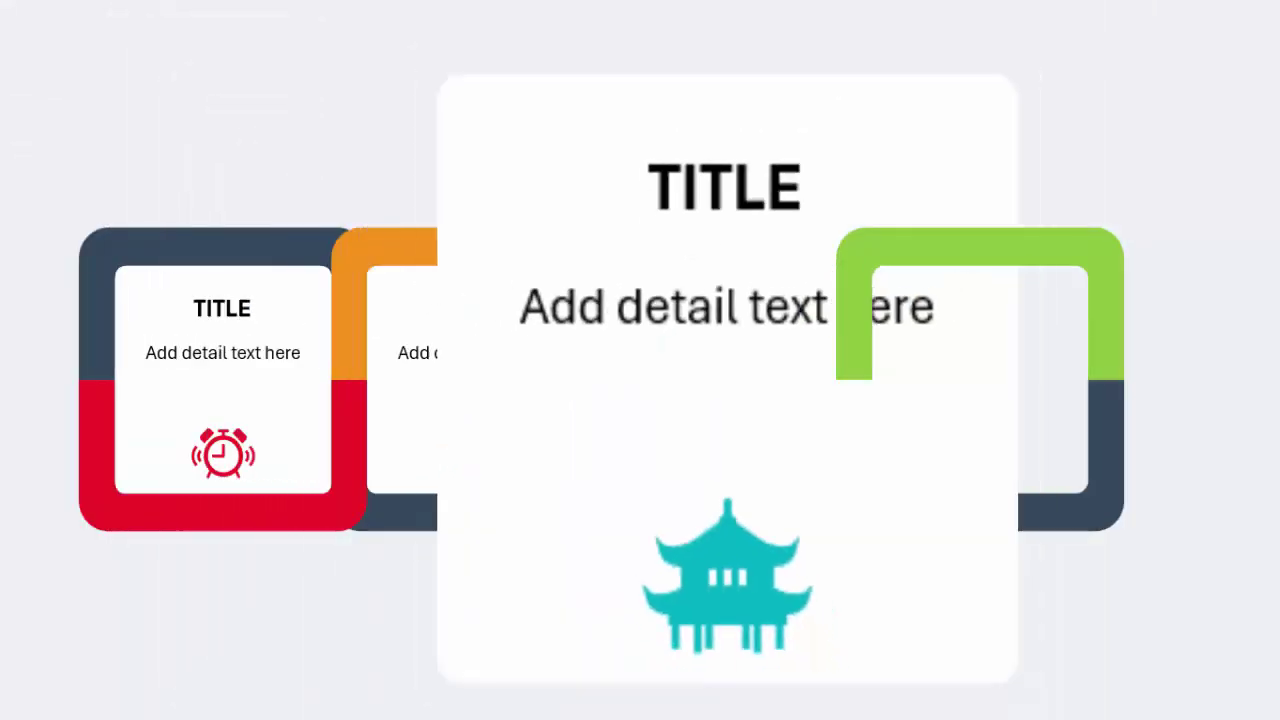
pyautogui.press('space')
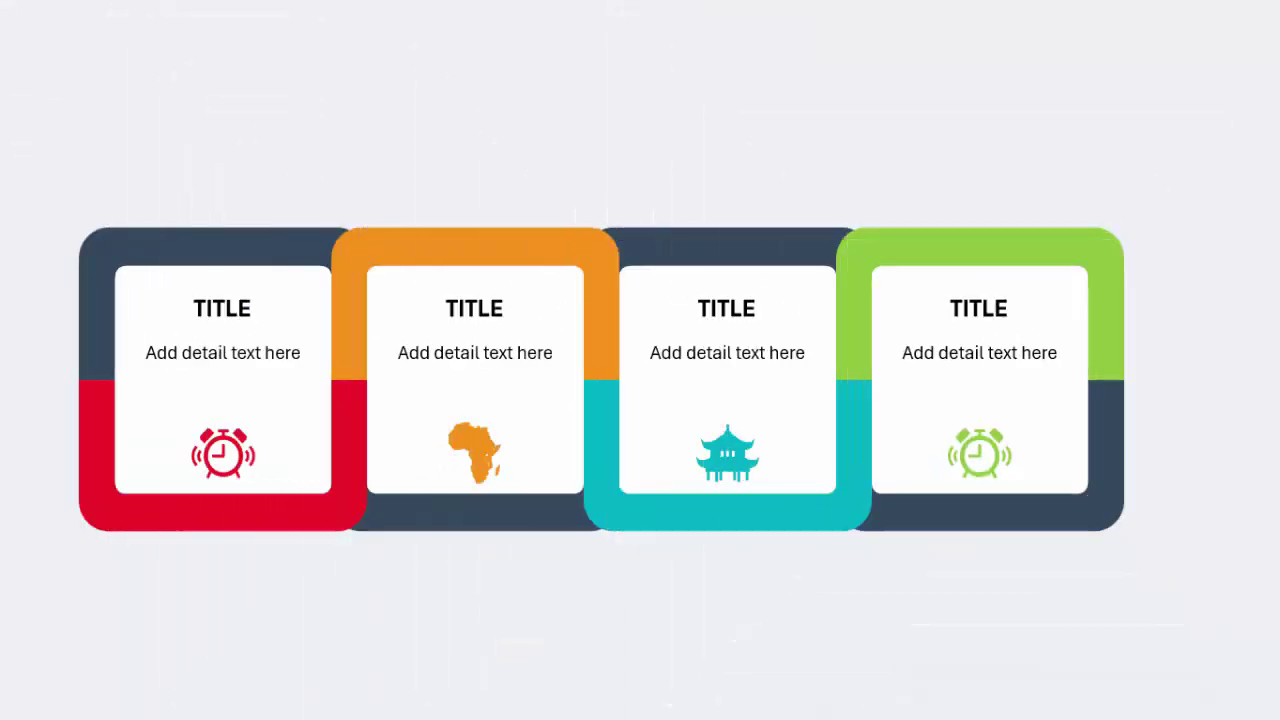
pyautogui.press('Escape')
# Step: Check slide 2's 01 TEXT HERE group, then return to slide 3
pyautogui.click(128, 318)
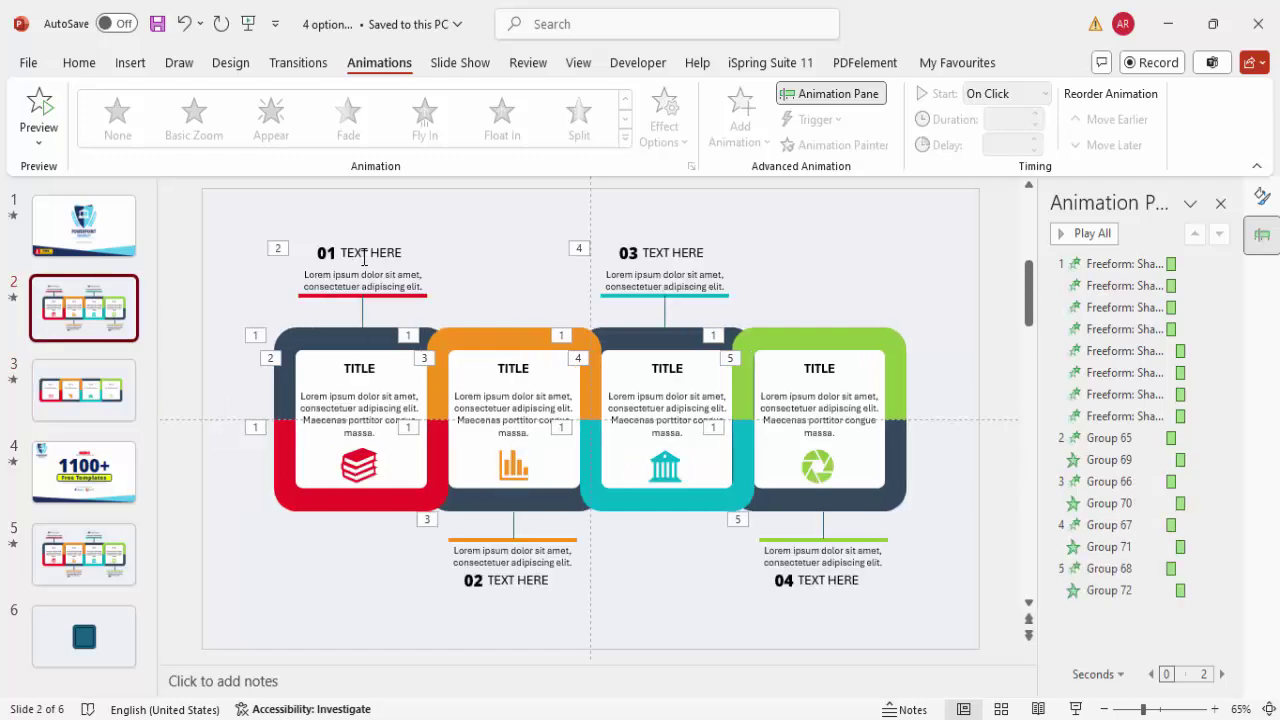
pyautogui.click(375, 252)
pyautogui.click(133, 362)
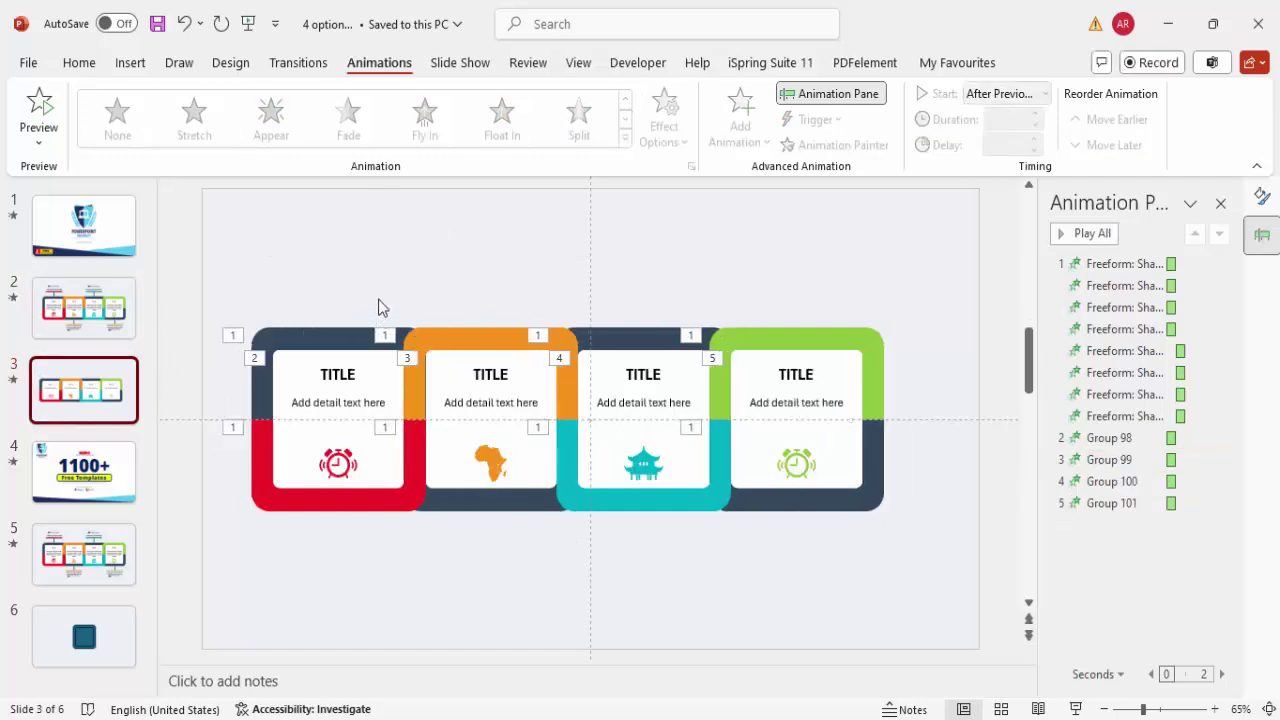